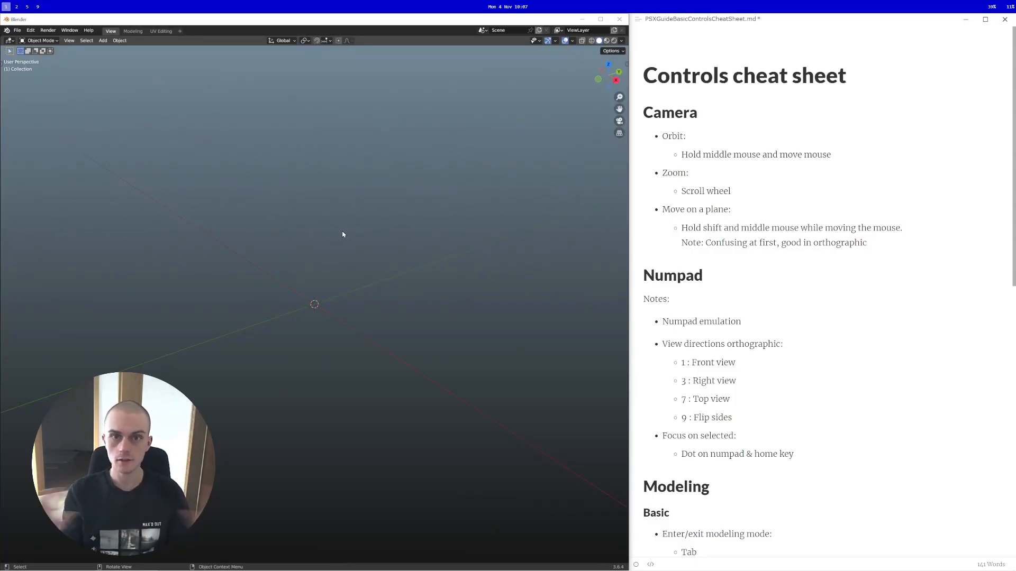
Step: Add a monkey mesh to the empty scene
mouse_move(290, 223)
middle_down()
mouse_move(277, 222)
mouse_move(408, 220)
mouse_move(207, 227)
mouse_move(128, 218)
mouse_move(286, 228)
middle_up()
key(shift+a)
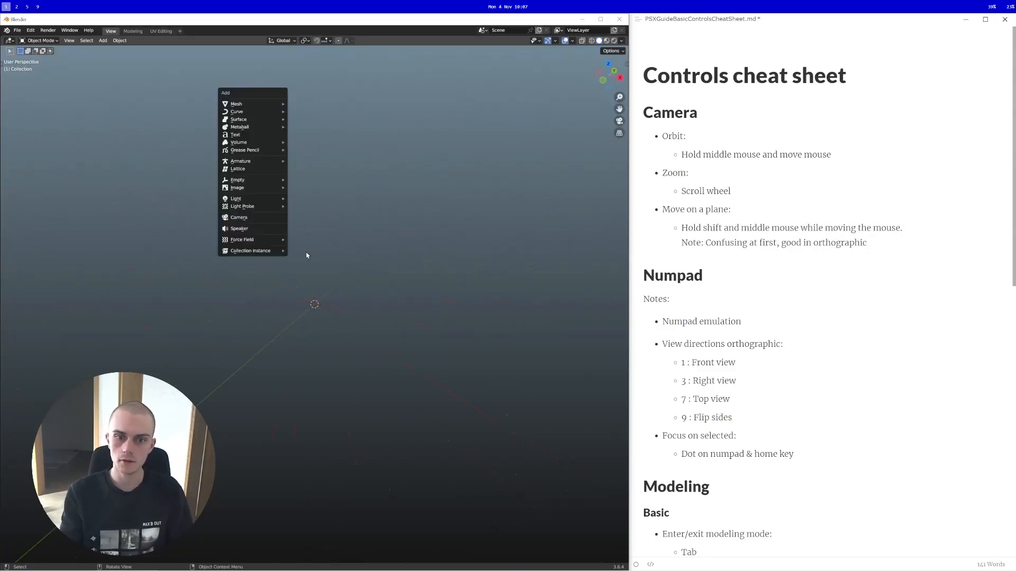
key(Escape)
key(shift+a)
click(339, 163)
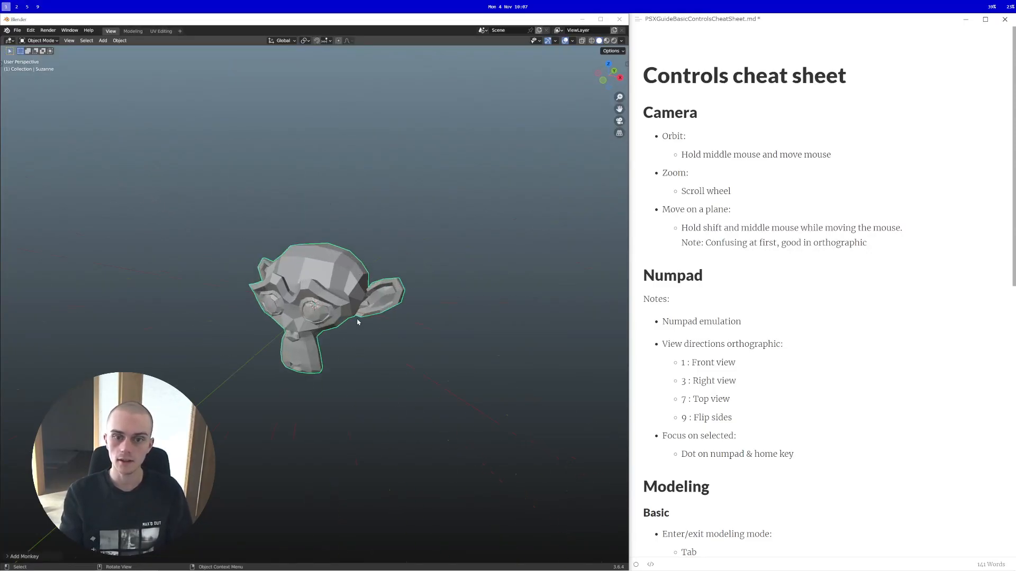
Step: Examine the monkey head from several angles and distances, orbiting, zooming and panning around it
scroll(371, 222, up, 3)
middle_drag(370, 222, 468, 284)
scroll(317, 265, down, 5)
scroll(318, 265, up, 8)
scroll(421, 281, down, 3)
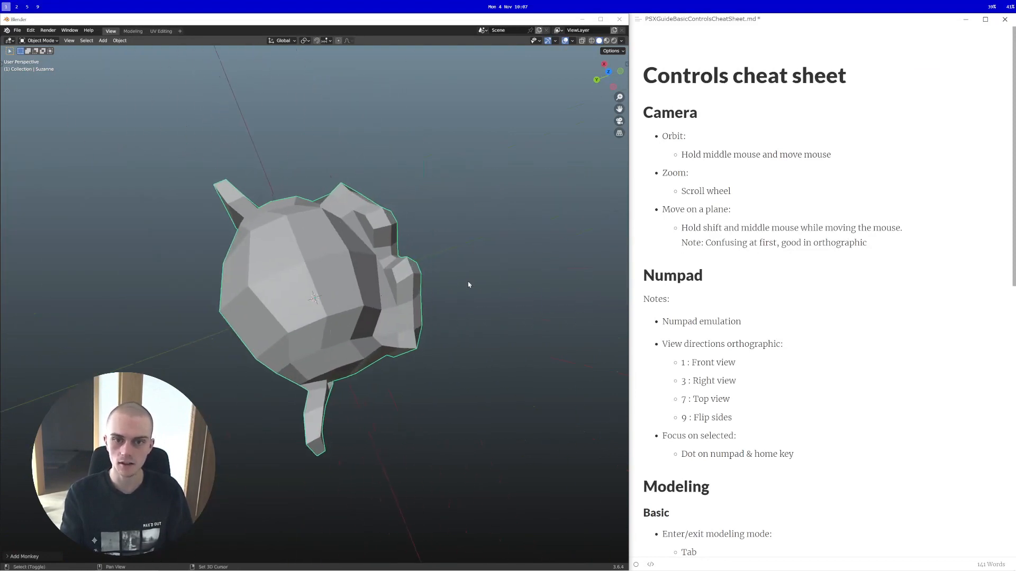
shift+middle_drag(481, 319, 347, 242)
scroll(317, 270, down, 5)
scroll(330, 281, up, 8)
Step: Open the monkey mesh in Edit Mode, clear the selection and examine the brow and eye geometry up close
key(Tab)
key(alt+a)
scroll(378, 266, up, 6)
key(b)
key(Escape)
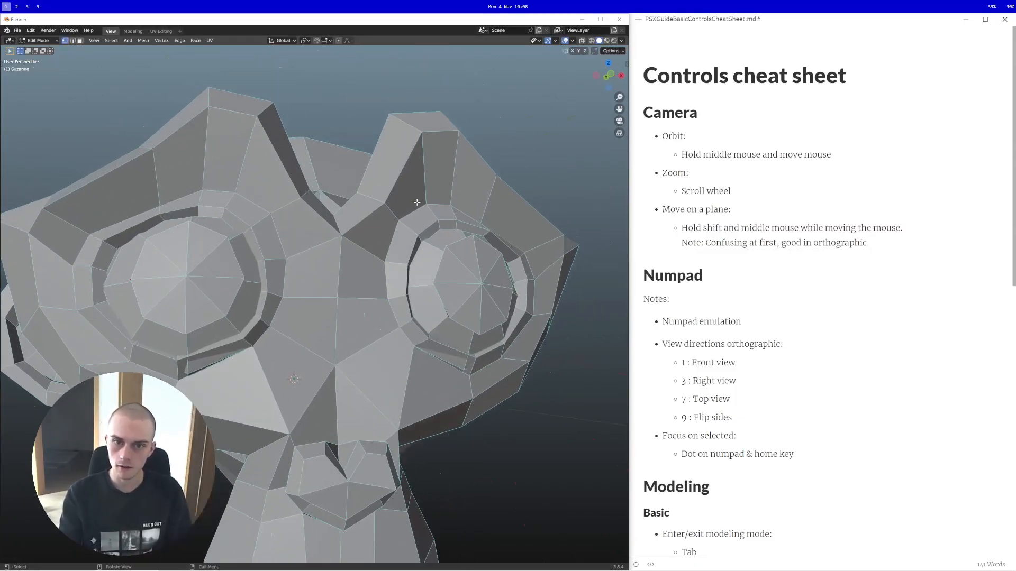
scroll(417, 203, up, 8)
scroll(392, 213, down, 8)
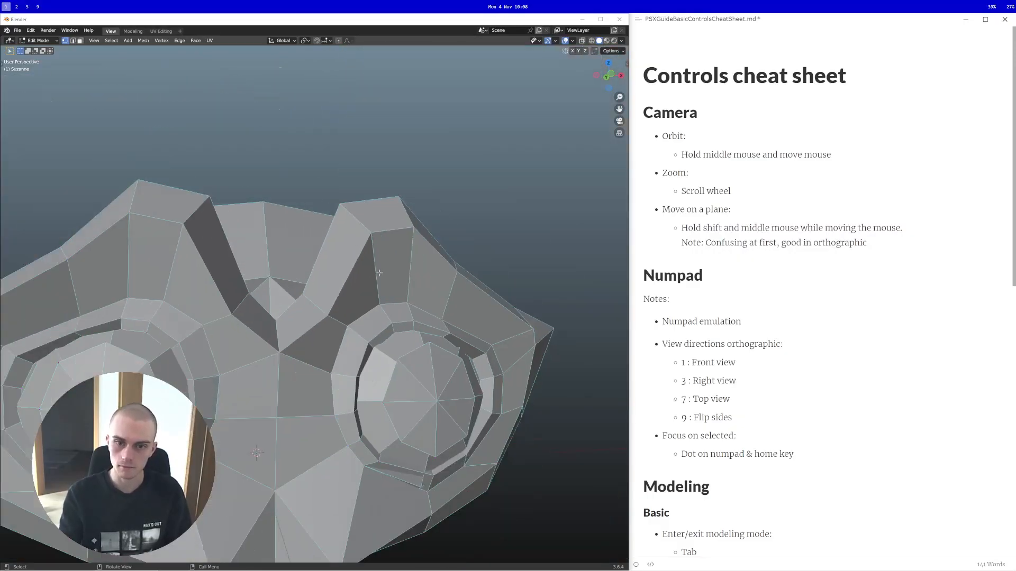
scroll(365, 285, up, 4)
scroll(357, 294, up, 4)
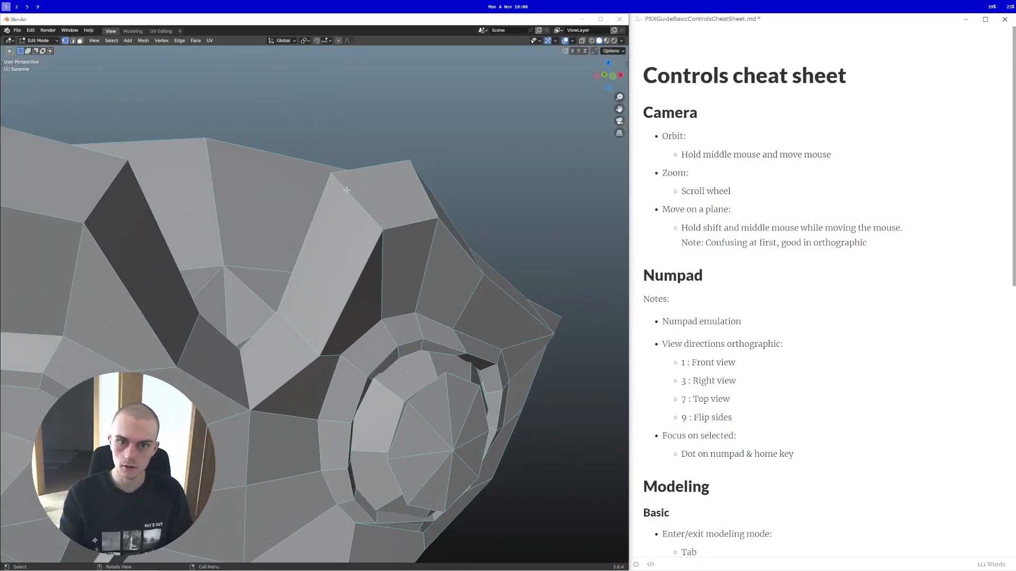
key(g)
click(454, 240)
middle_drag(453, 240, 394, 286)
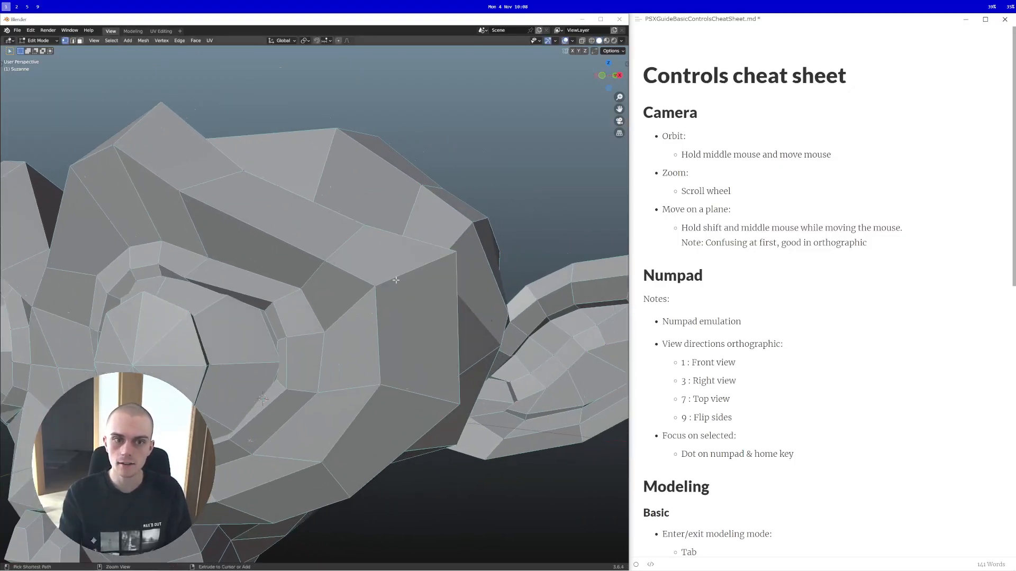
Step: Return to Object Mode, frame the whole monkey head and look at it from the side of its face
key(Tab)
key(Home)
middle_drag(317, 259, 334, 290)
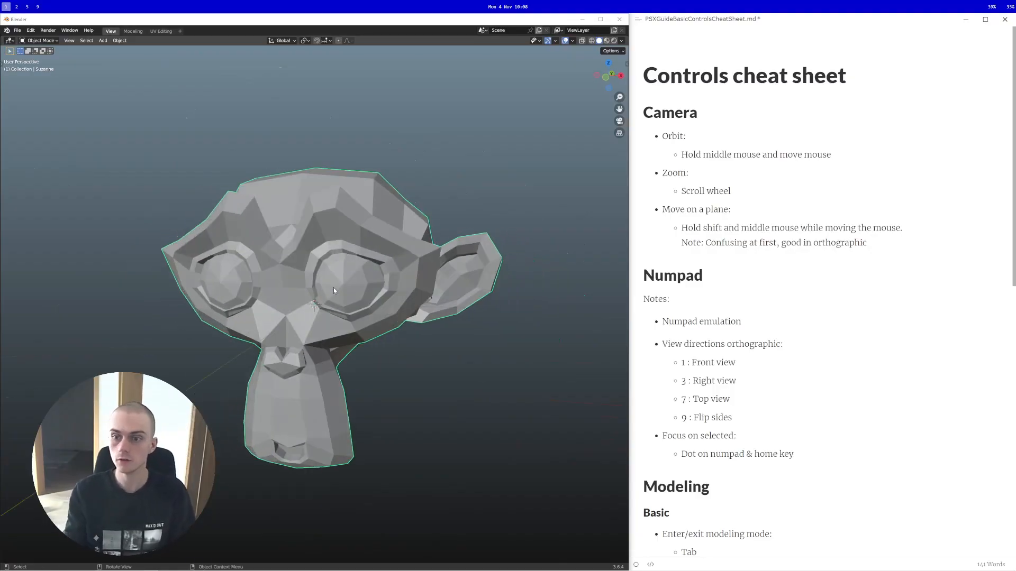
middle_drag(334, 291, 429, 229)
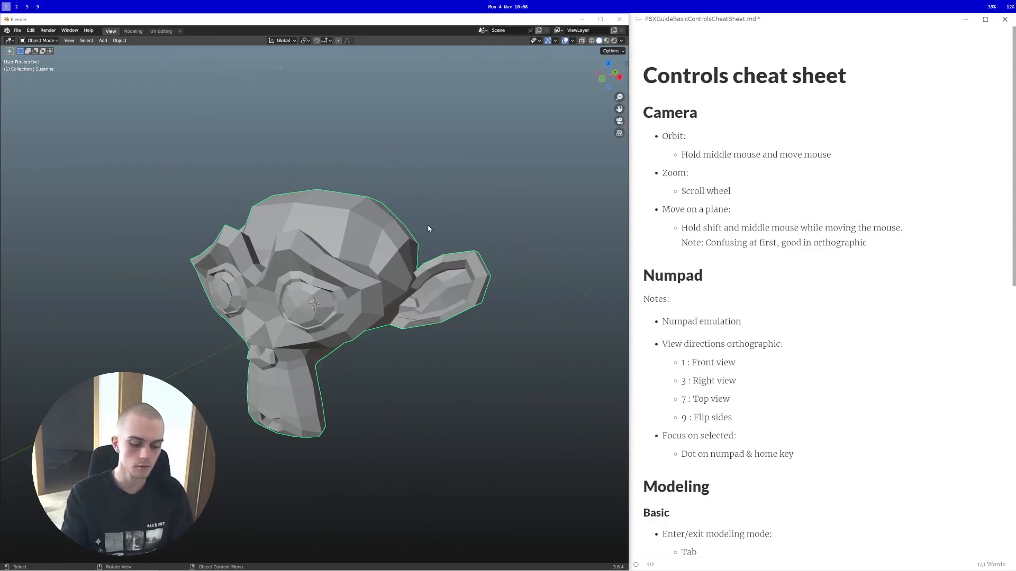
Step: Examine the monkey head in front orthographic view, orbit away from it, and return to the front orthographic view
key(KP_1)
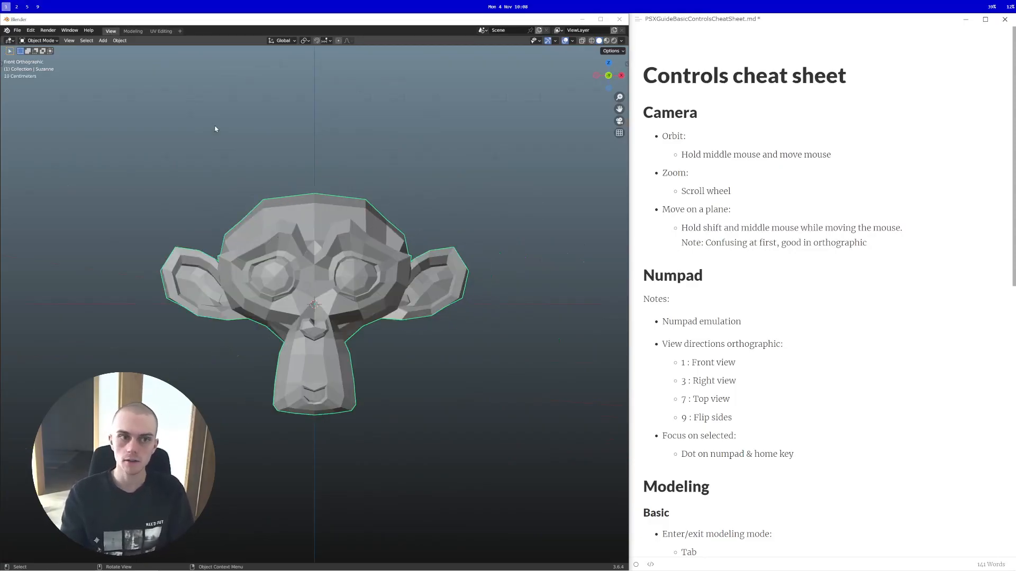
scroll(300, 234, up, 4)
scroll(300, 233, down, 2)
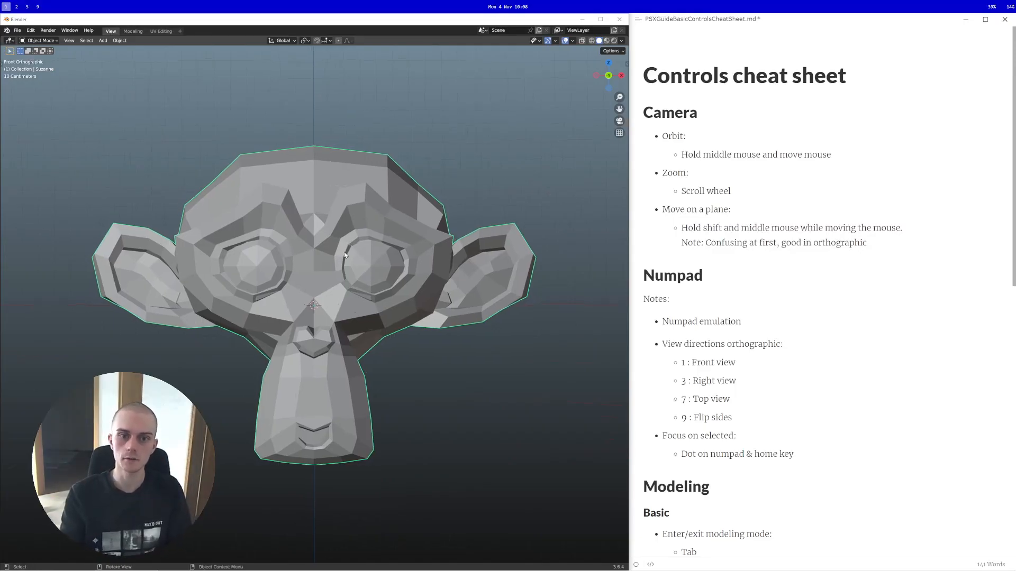
middle_drag(339, 252, 260, 249)
middle_drag(397, 272, 382, 272)
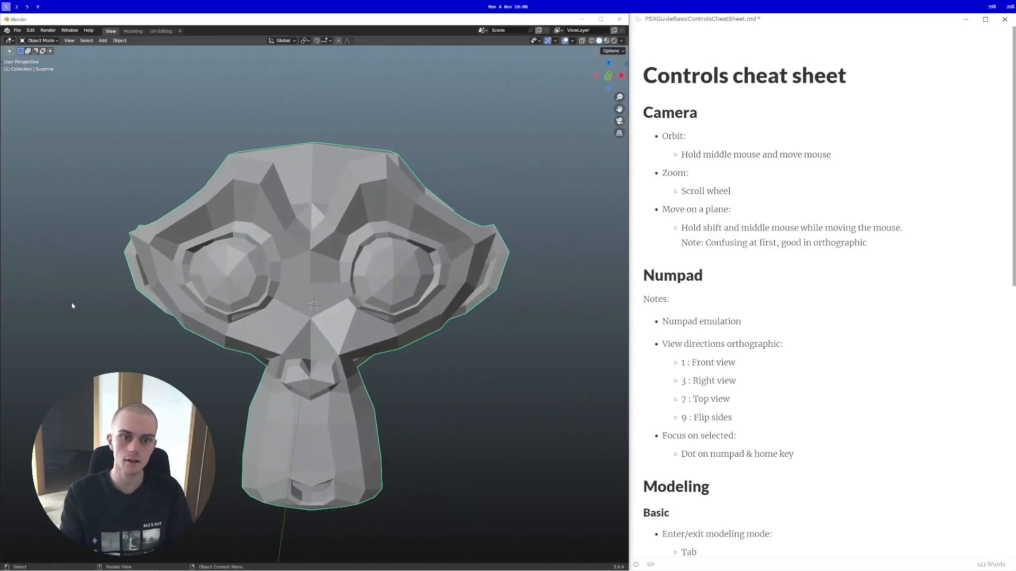
key(1)
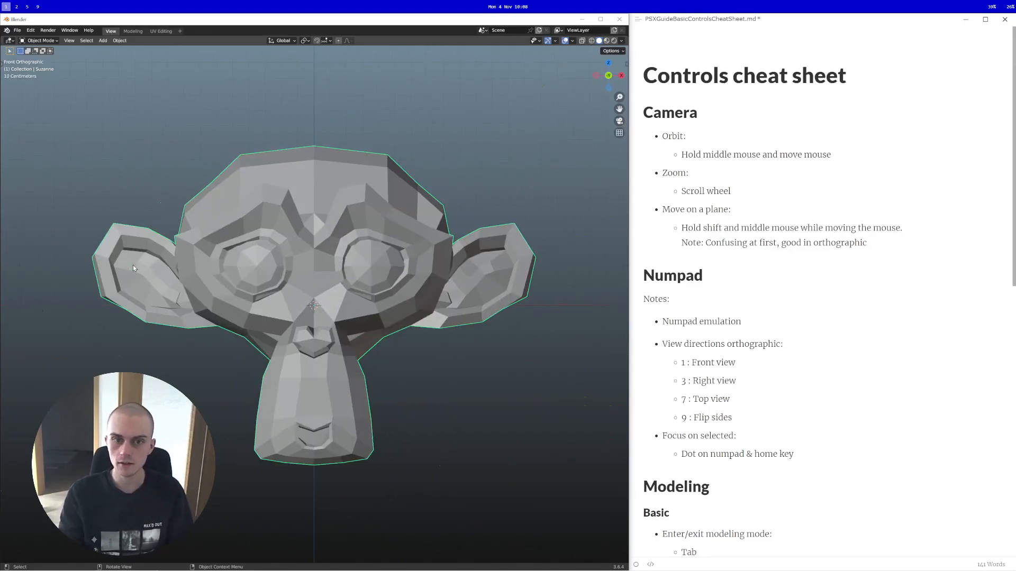
Step: Switch to the right orthographic view and examine the monkey head's profile
middle_drag(392, 321, 356, 326)
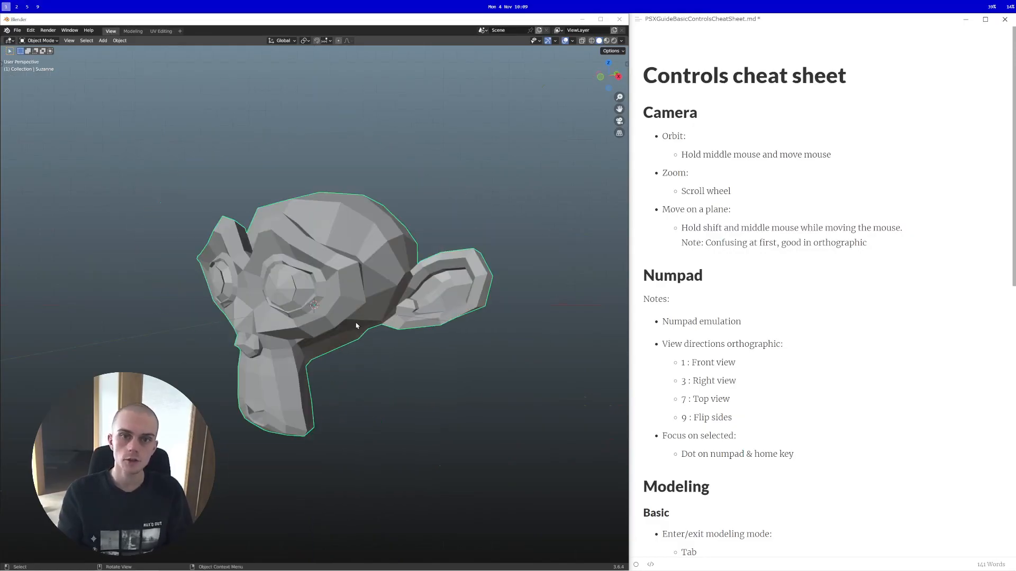
key(1)
key(3)
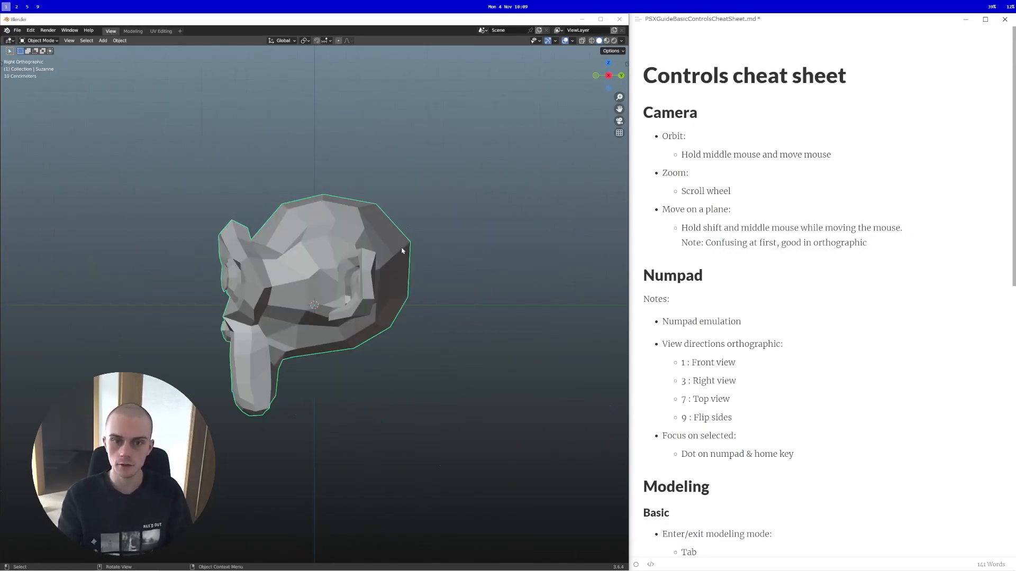
scroll(402, 251, up, 4)
scroll(378, 250, down, 1)
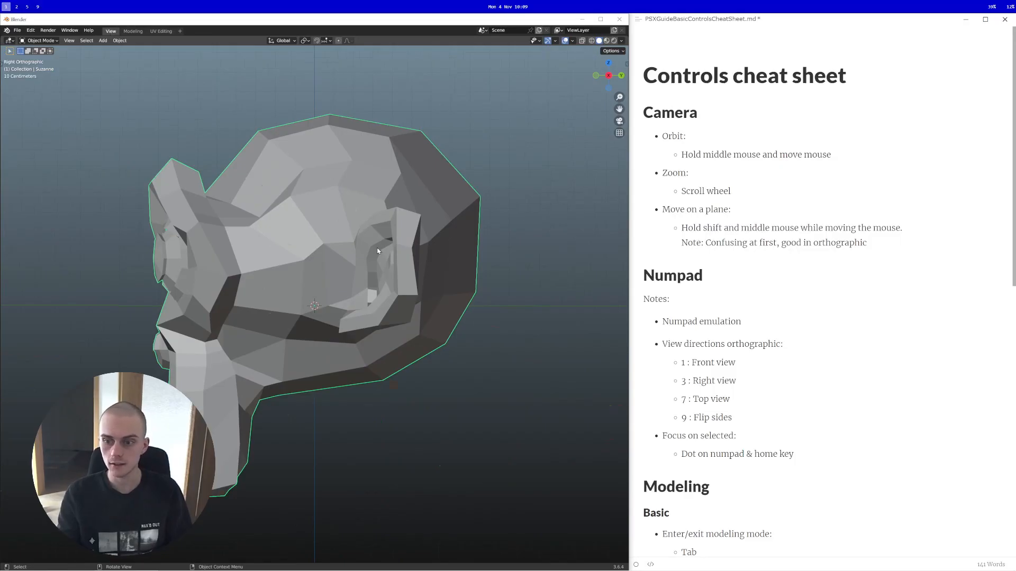
Step: Switch to the top orthographic view and flip repeatedly between the top and bottom of the monkey head
key(7)
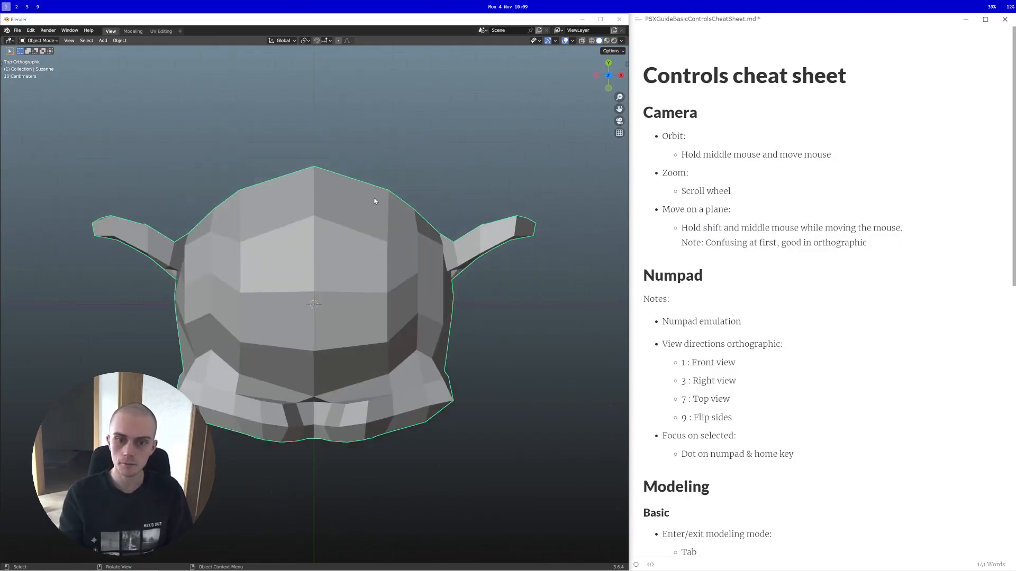
key(9)
key(9)
key(9)
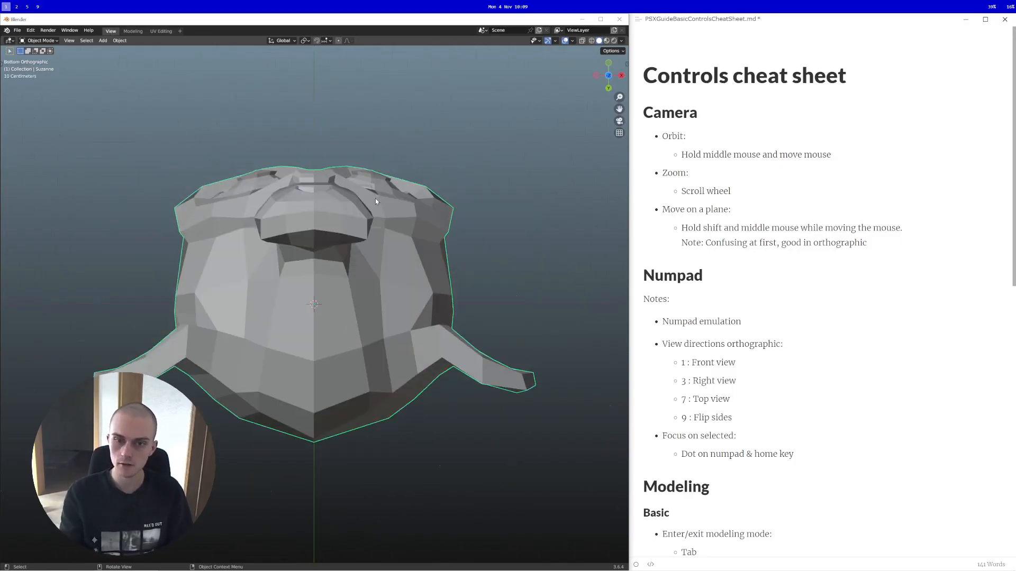
key(9)
key(9)
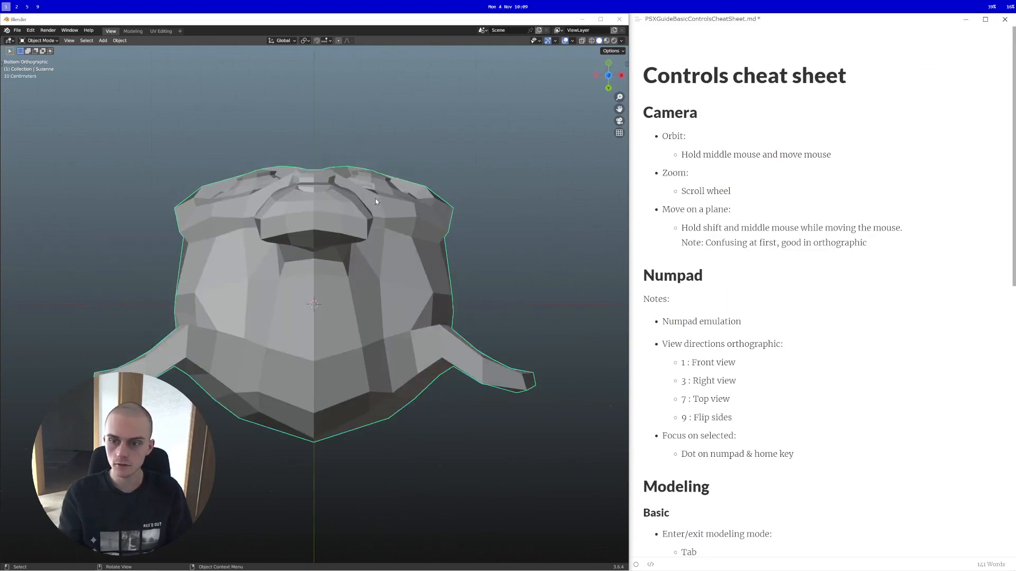
middle_drag(376, 201, 355, 346)
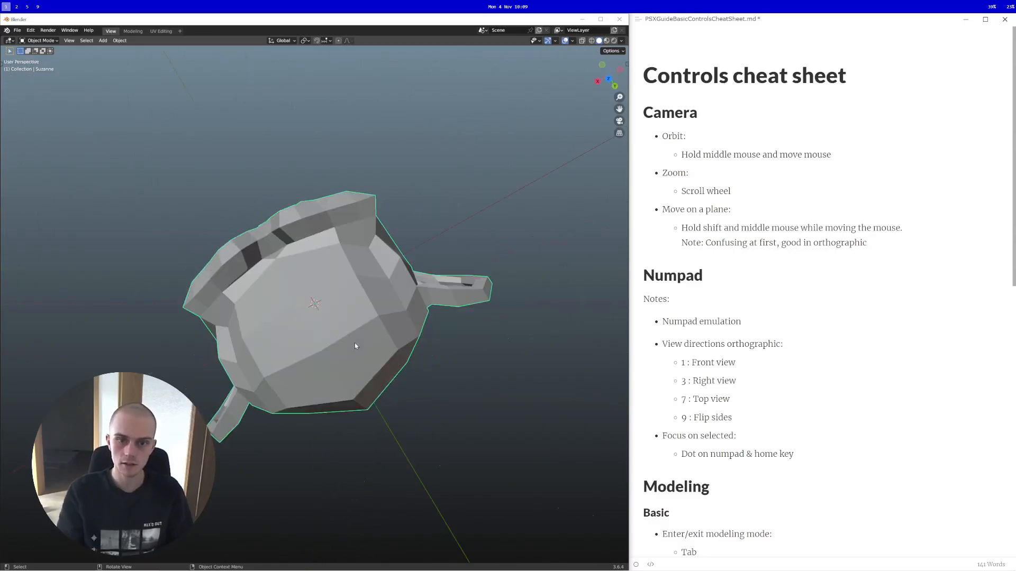
Step: Return to the front orthographic view, compare it with the opposite side, and frame the whole monkey head
key(1)
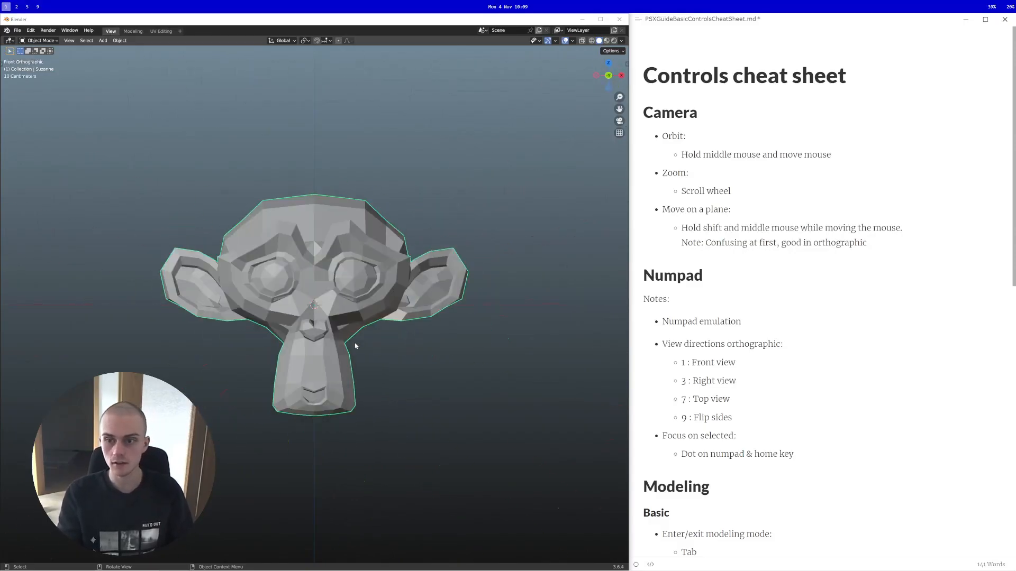
middle_drag(355, 346, 355, 346)
key(9)
key(1)
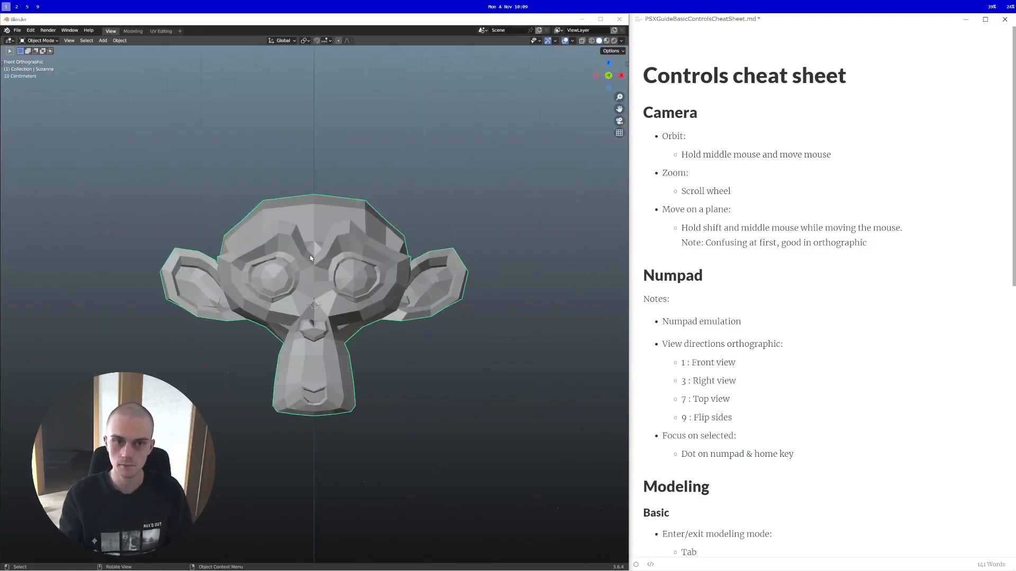
key(Home)
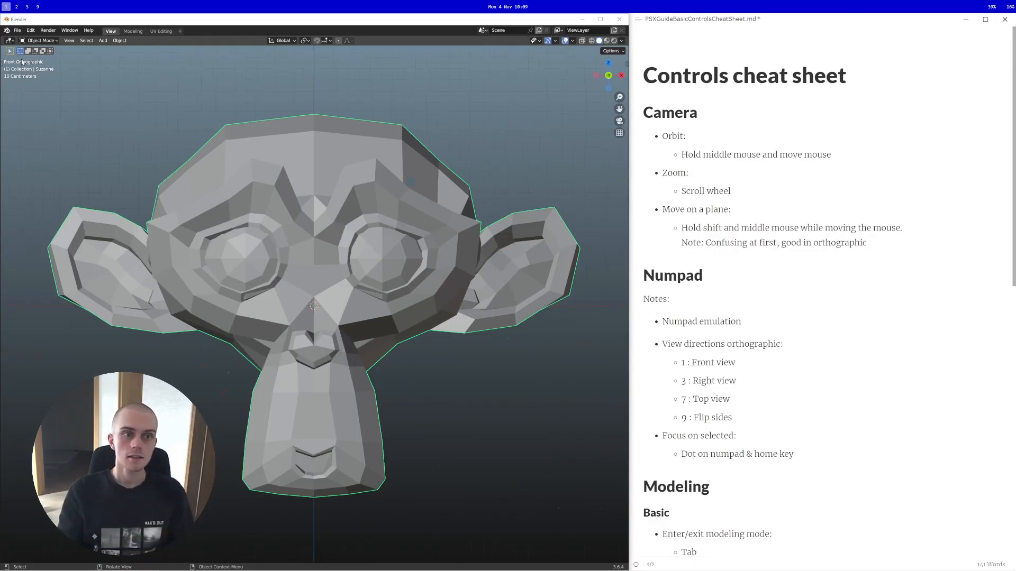
Step: Cycle through the right, top, bottom and front orthographic views, then orbit to a free perspective view
key(3)
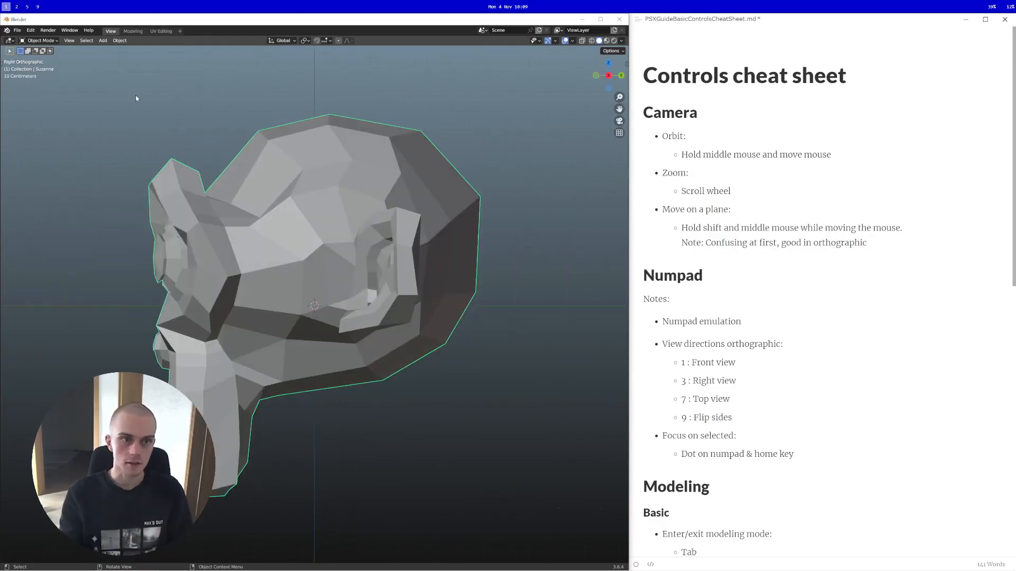
key(7)
key(9)
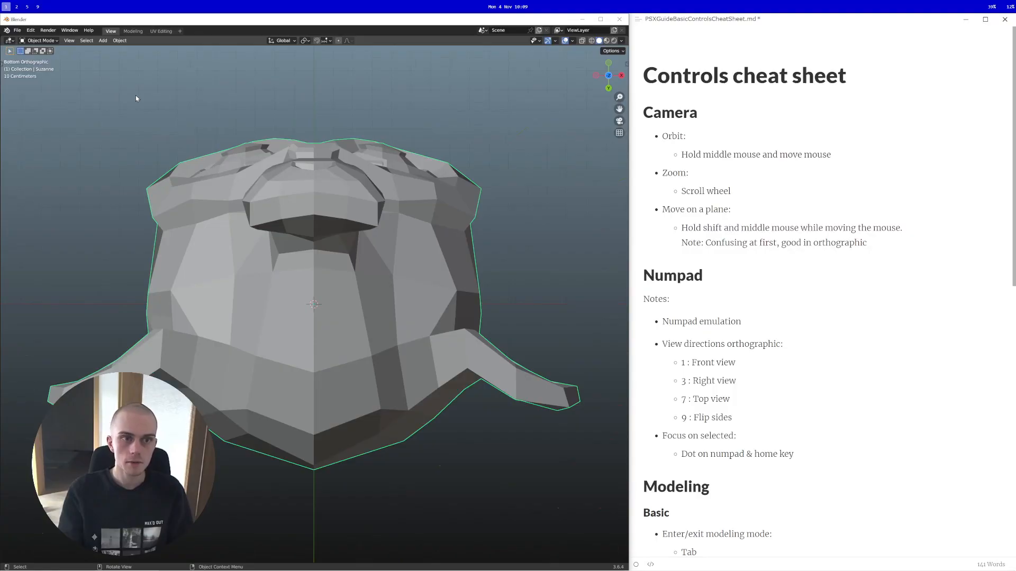
key(1)
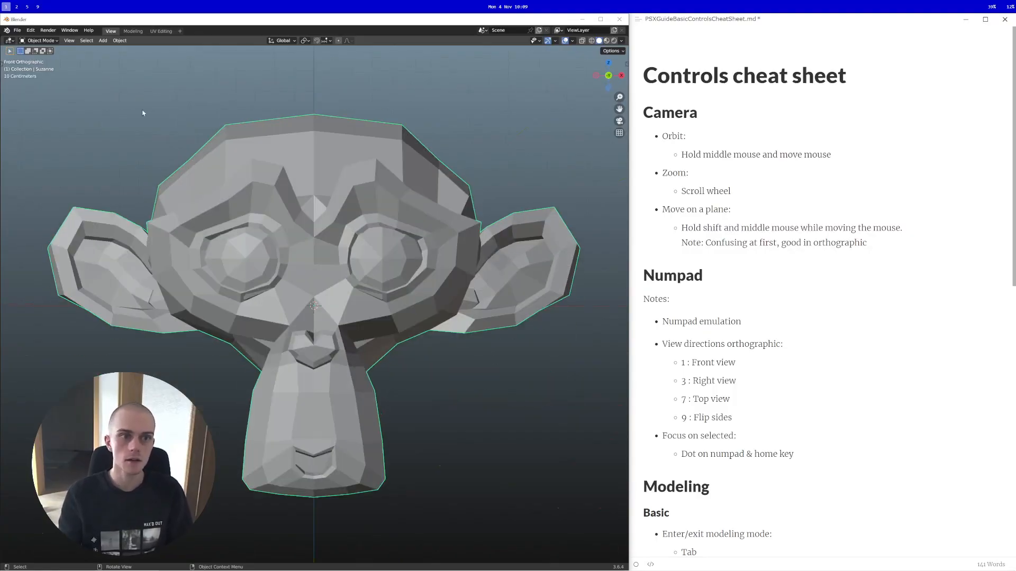
middle_drag(135, 96, 353, 211)
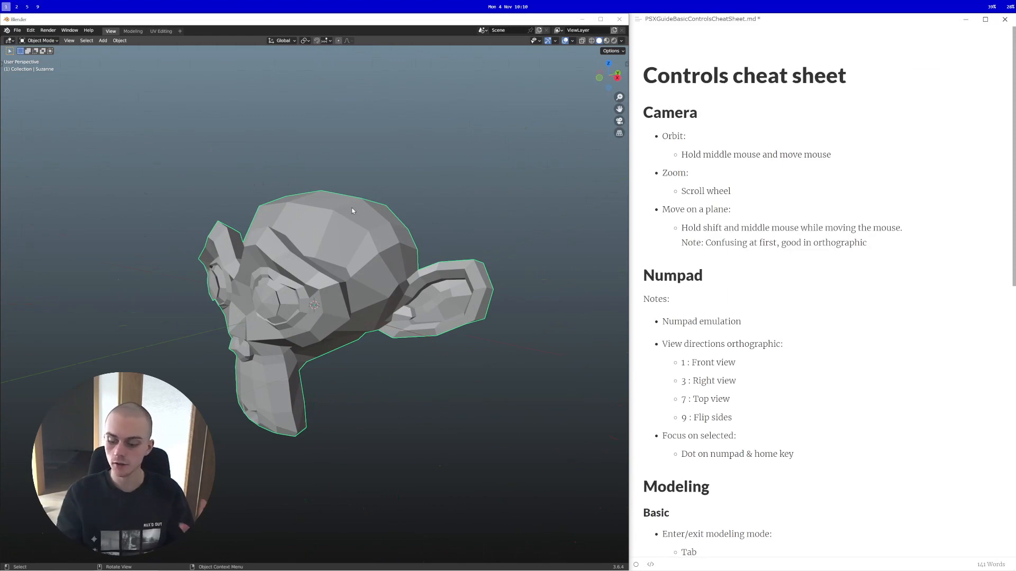
Step: Enter Edit Mode on the monkey mesh and box-select part of the brow and eye geometry
key(Tab)
scroll(402, 174, up, 2)
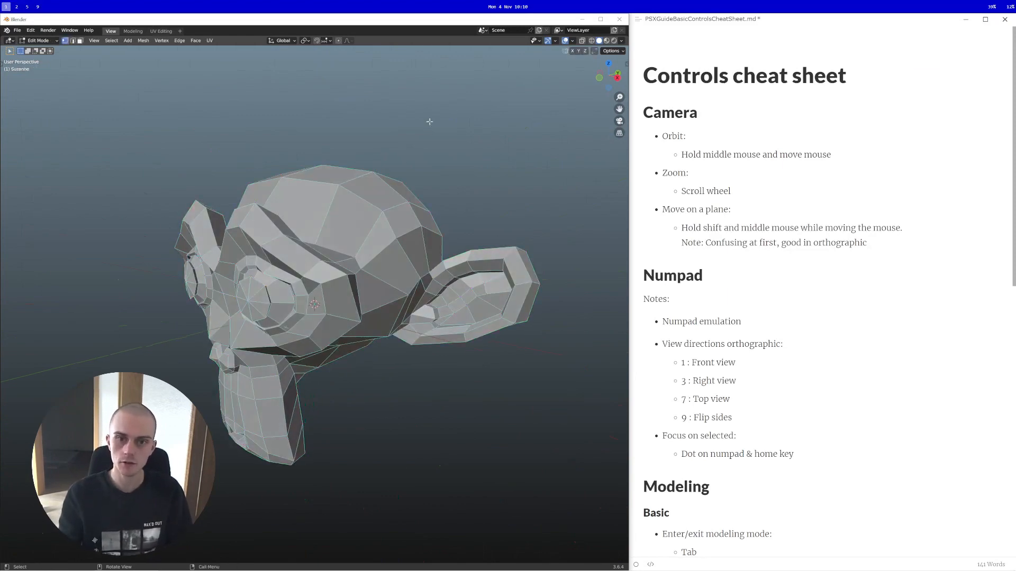
scroll(374, 124, up, 4)
middle_drag(380, 159, 435, 202)
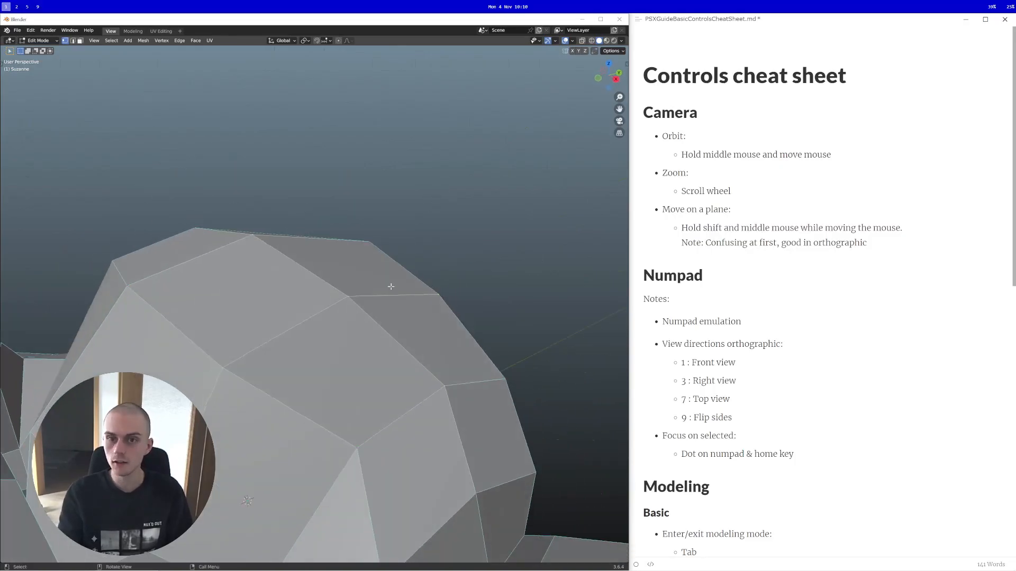
key(a)
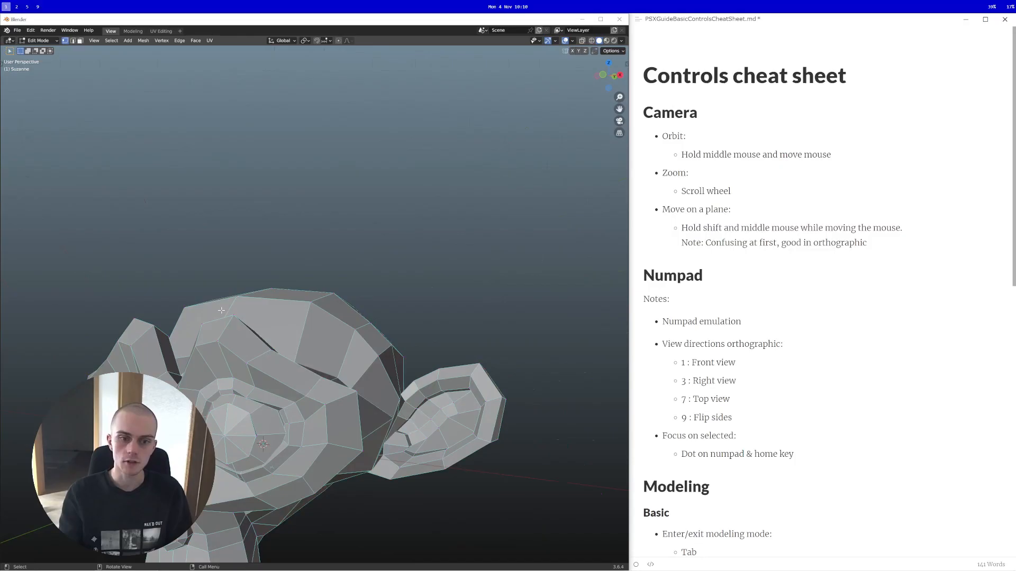
drag(182, 309, 122, 365)
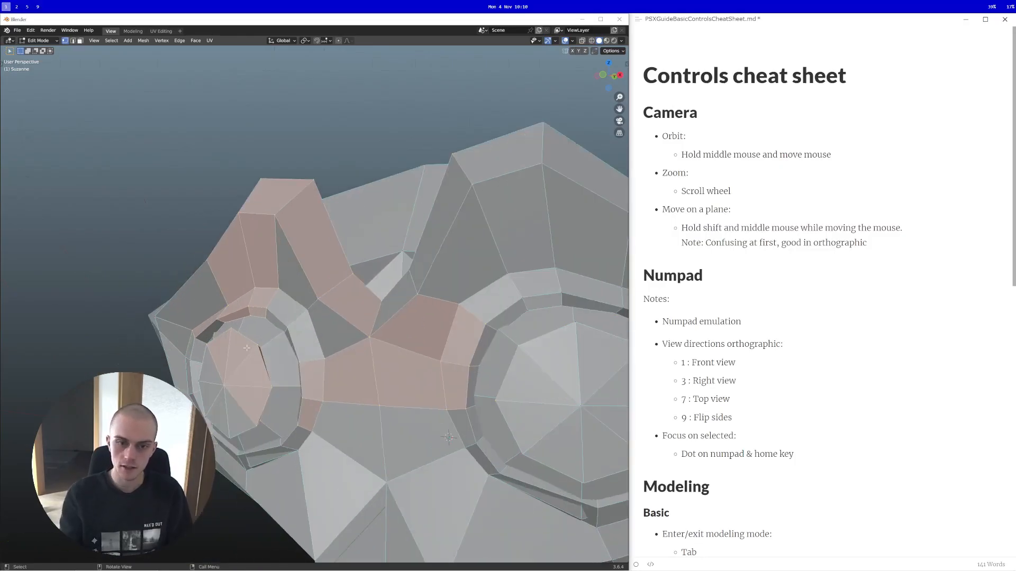
Step: Select the monkey's entire mesh and frame it in the view
scroll(246, 347, down, 6)
middle_drag(247, 348, 293, 321)
key(a)
key(period)
key(Escape)
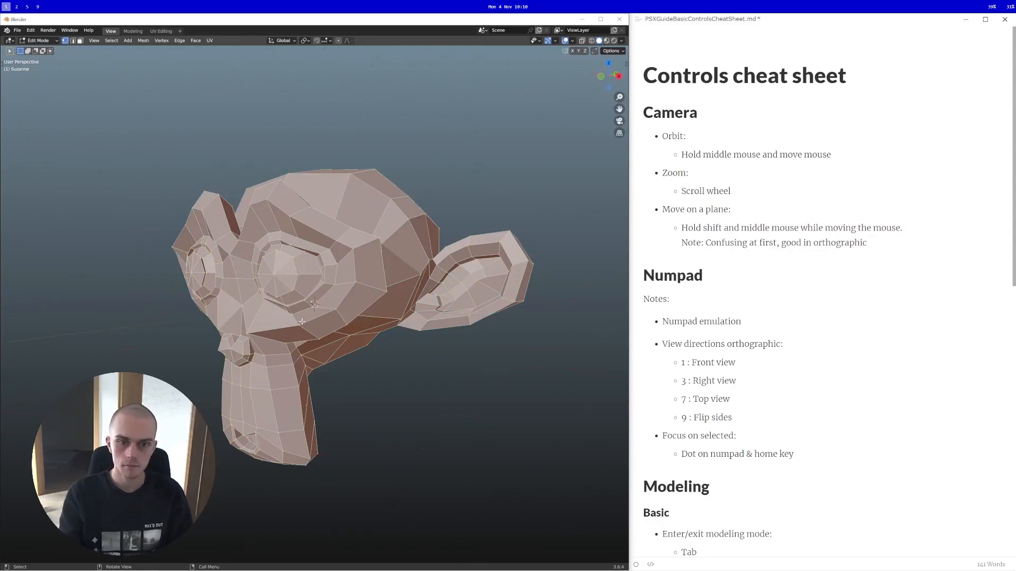
Step: Clear the selection and box-select the brow and eye area at the front of the monkey's face
middle_drag(413, 227, 389, 245)
shift+middle_drag(389, 245, 350, 276)
key(alt+a)
drag(148, 200, 249, 367)
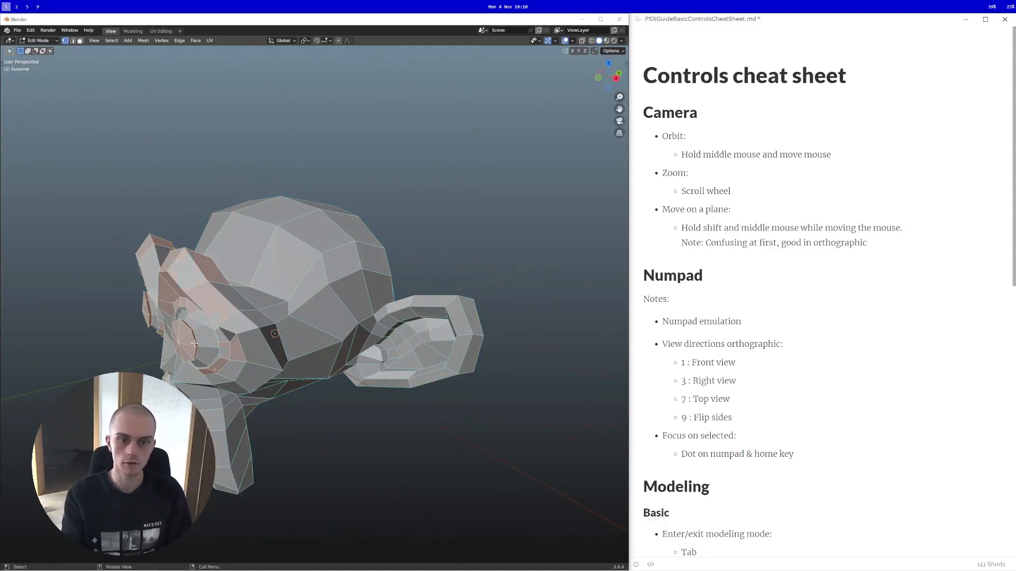
key(period)
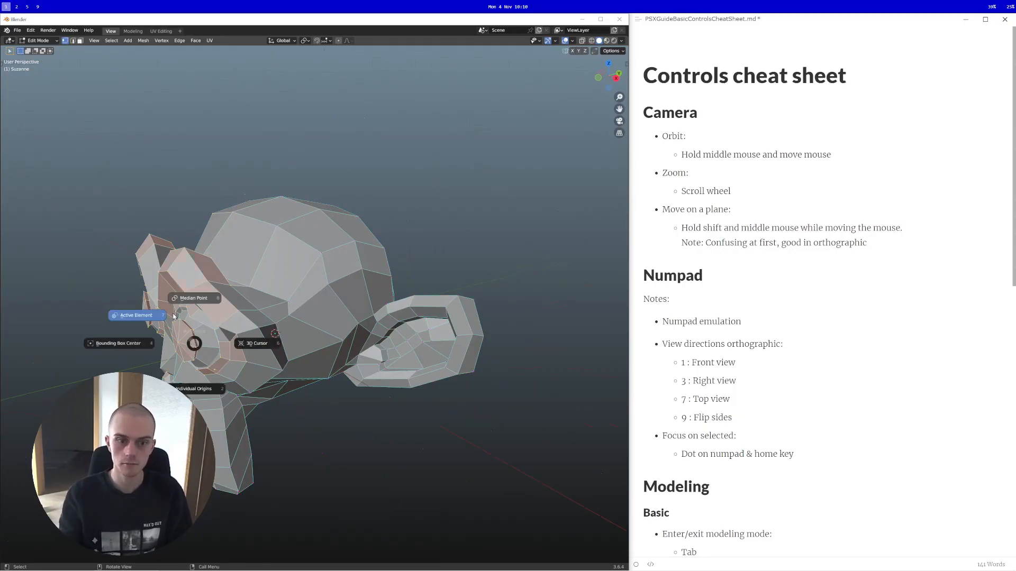
key(Escape)
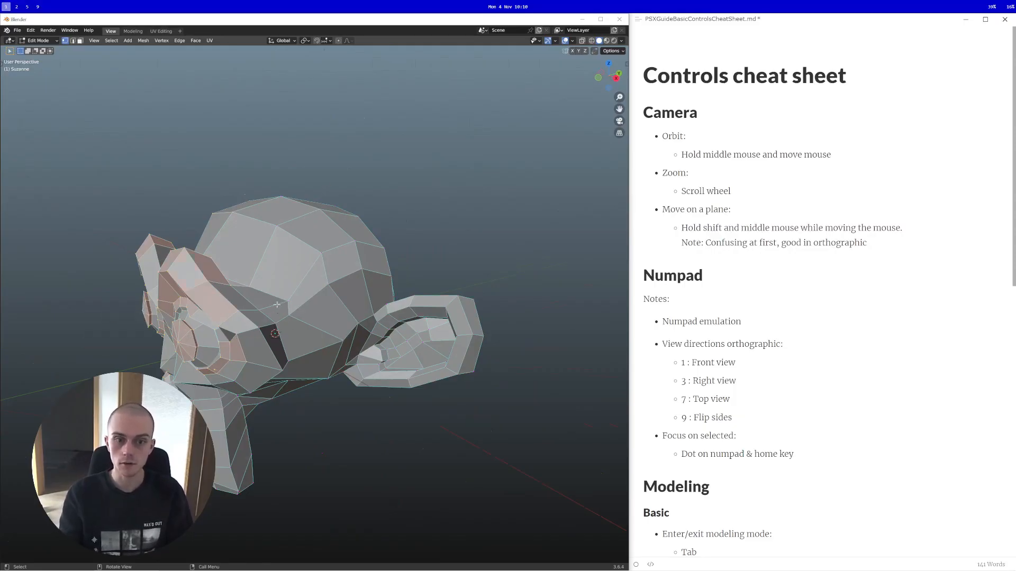
Step: Toggle the selection of the monkey's whole mesh, then return to Object Mode and frame the monkey in the view
key(alt+a)
key(a)
key(Home)
key(alt+a)
key(a)
middle_drag(277, 299, 406, 283)
key(Tab)
key(Home)
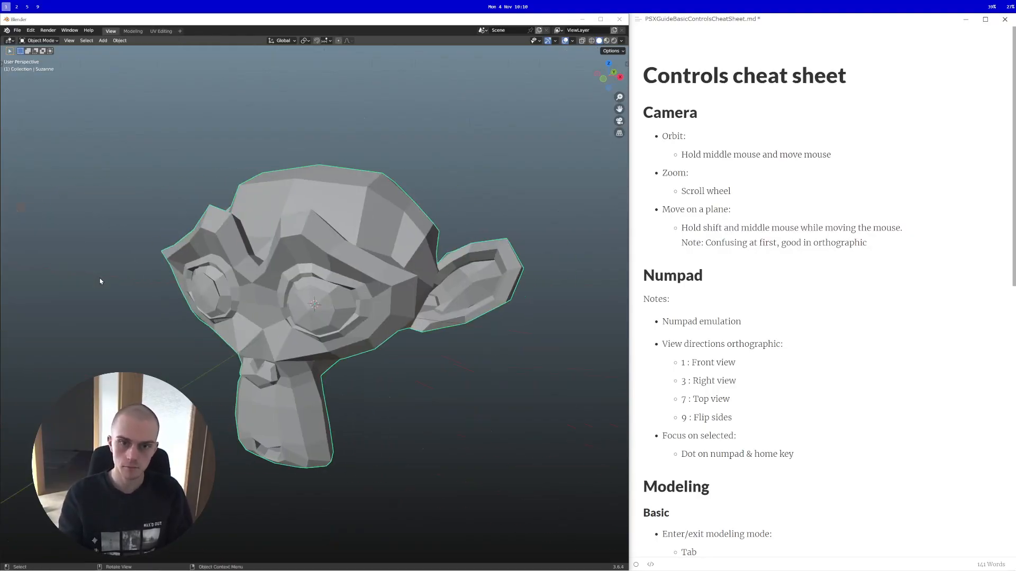
middle_drag(194, 253, 346, 297)
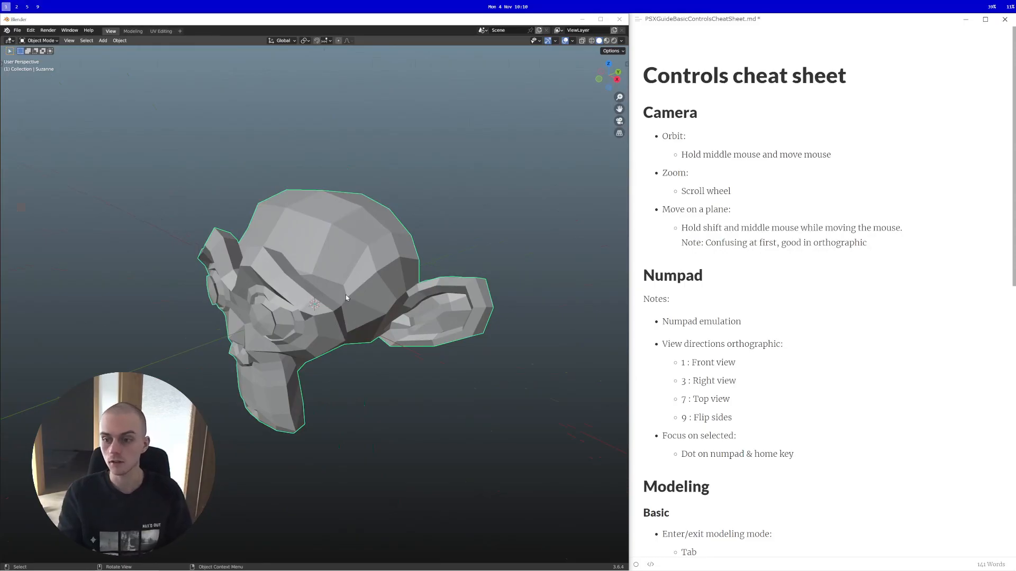
Step: Switch to the cheat sheet document, save PSXGuideBasicControlsCheatSheet.md and show its Modeling section
scroll(792, 304, down, 5)
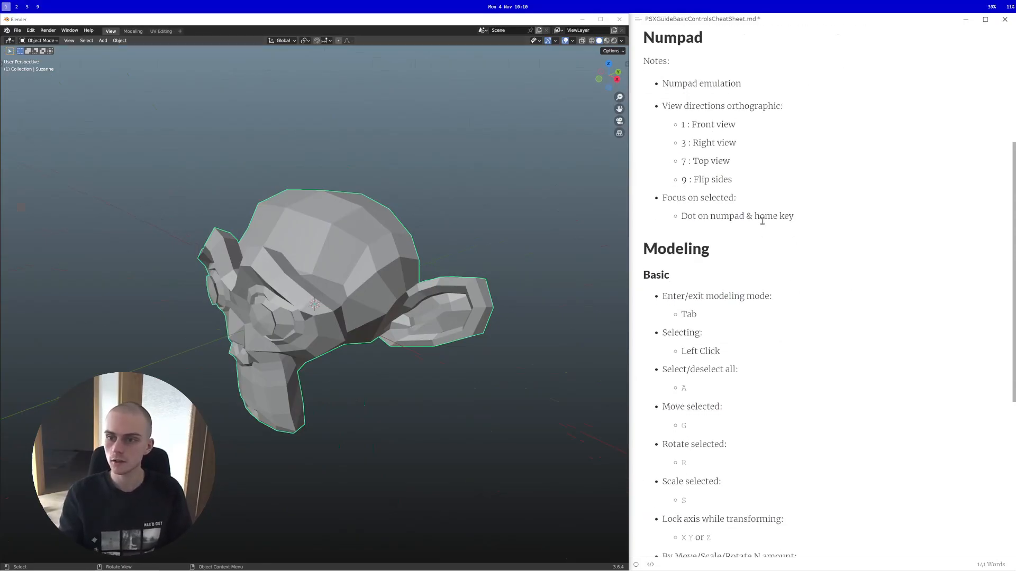
scroll(746, 206, down, 3)
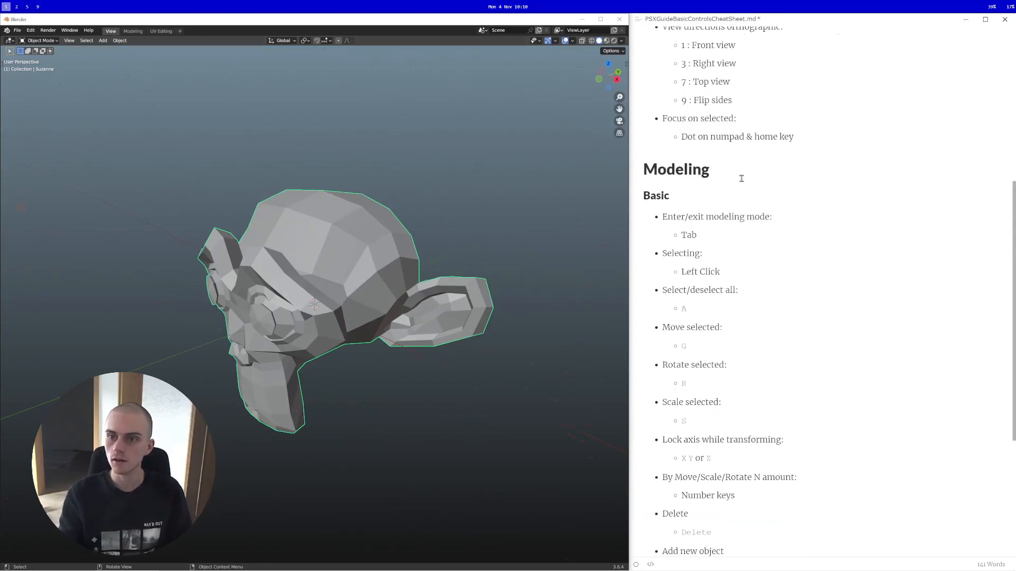
scroll(722, 241, up, 8)
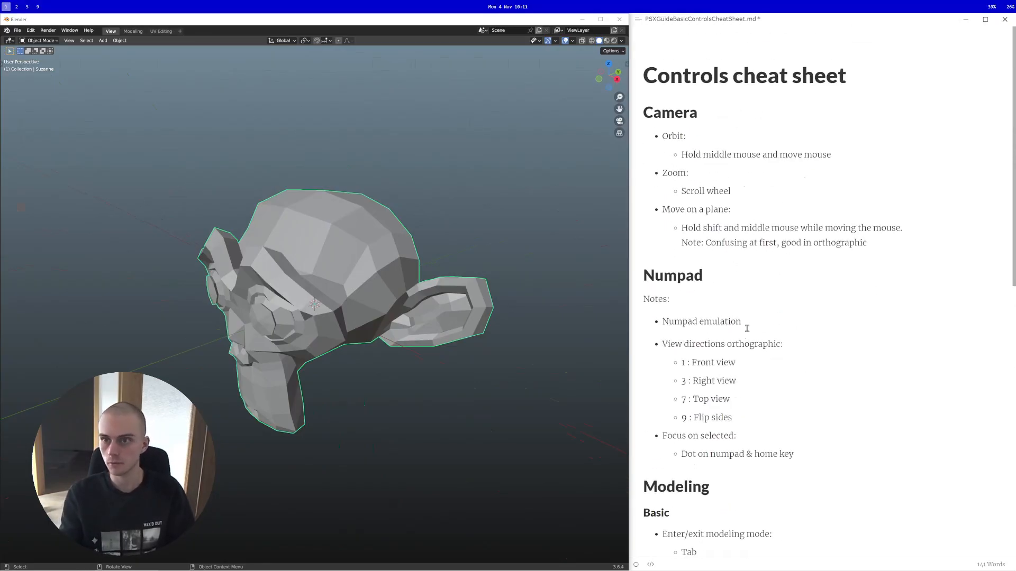
key(ctrl+s)
scroll(659, 74, down, 8)
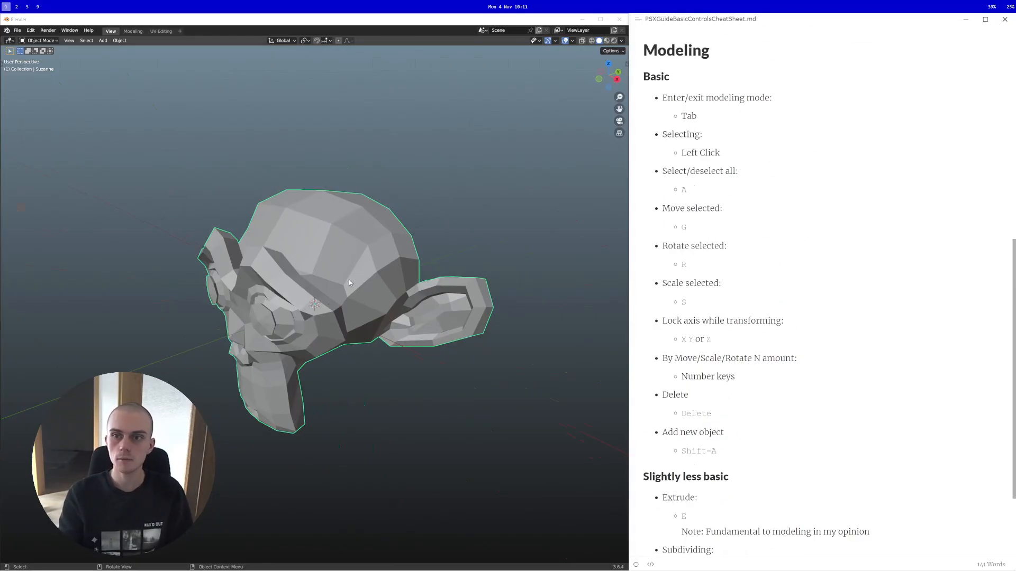
Step: Delete the monkey and add a plane mesh, toggling Edit Mode on it once
middle_drag(345, 280, 341, 276)
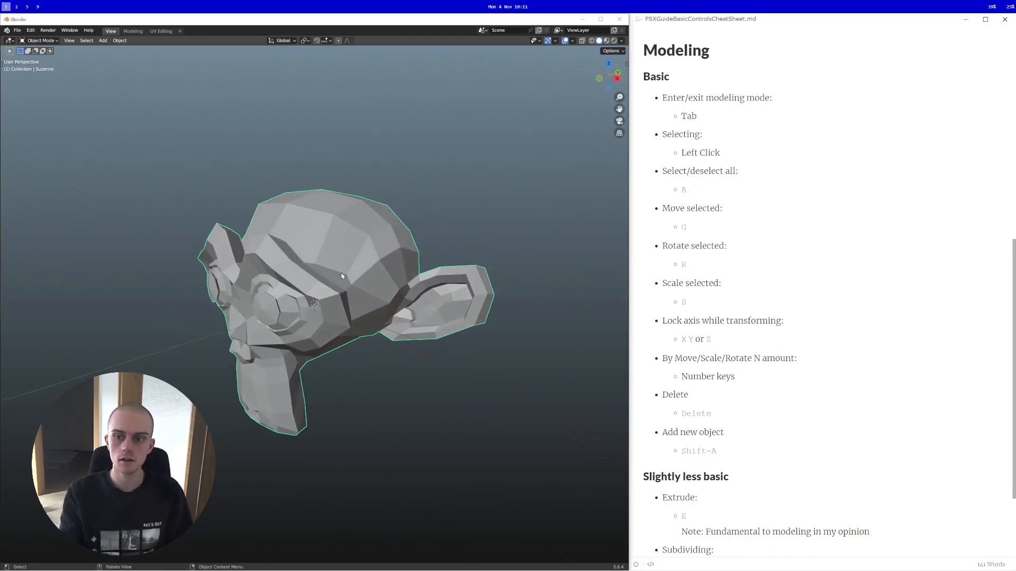
key(Delete)
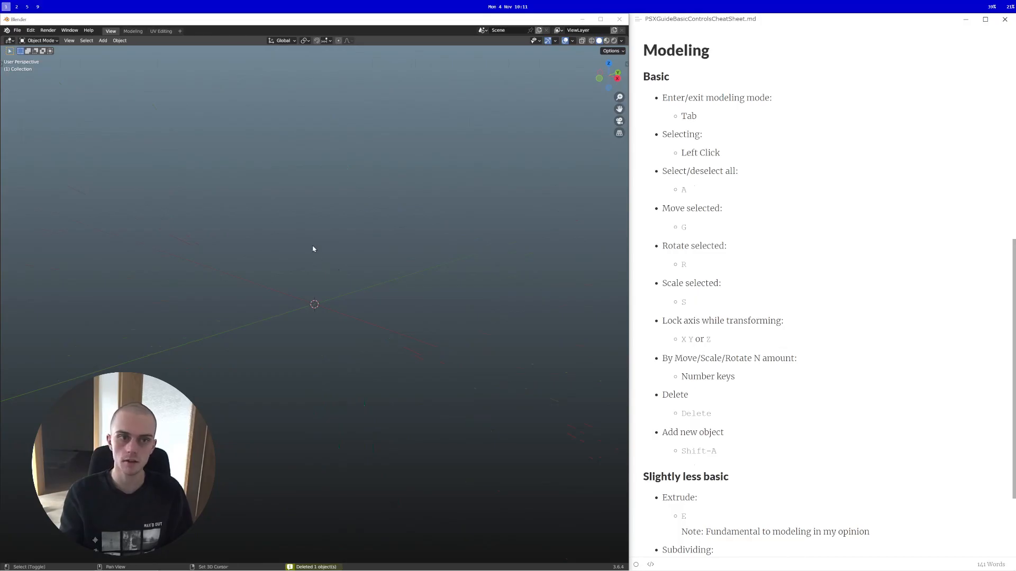
key(shift+a)
mouse_move(296, 241)
click(349, 243)
key(Tab)
key(Tab)
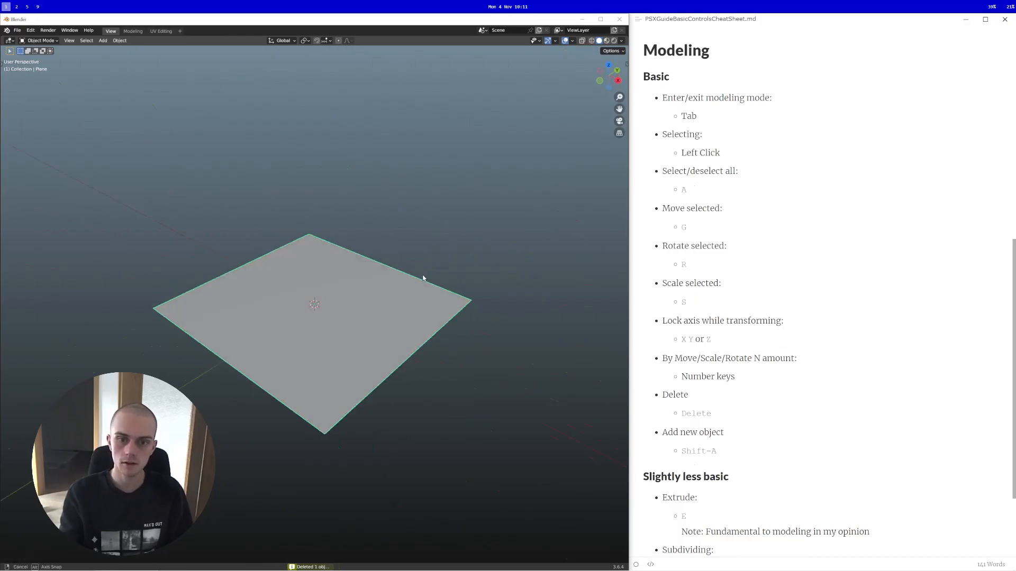
Step: Delete the plane and add another mesh primitive to the empty scene
key(Delete)
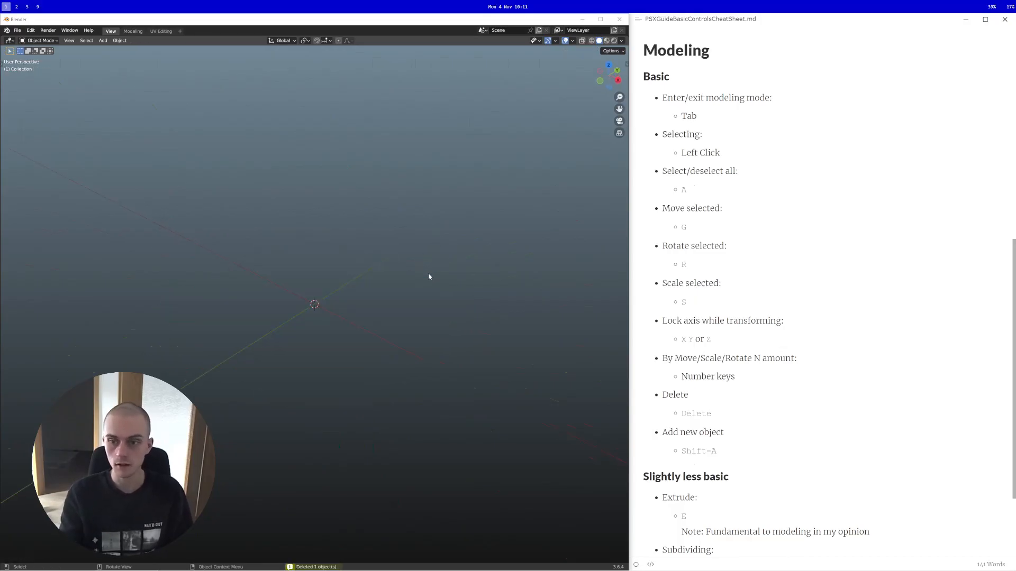
key(shift+a)
mouse_move(359, 275)
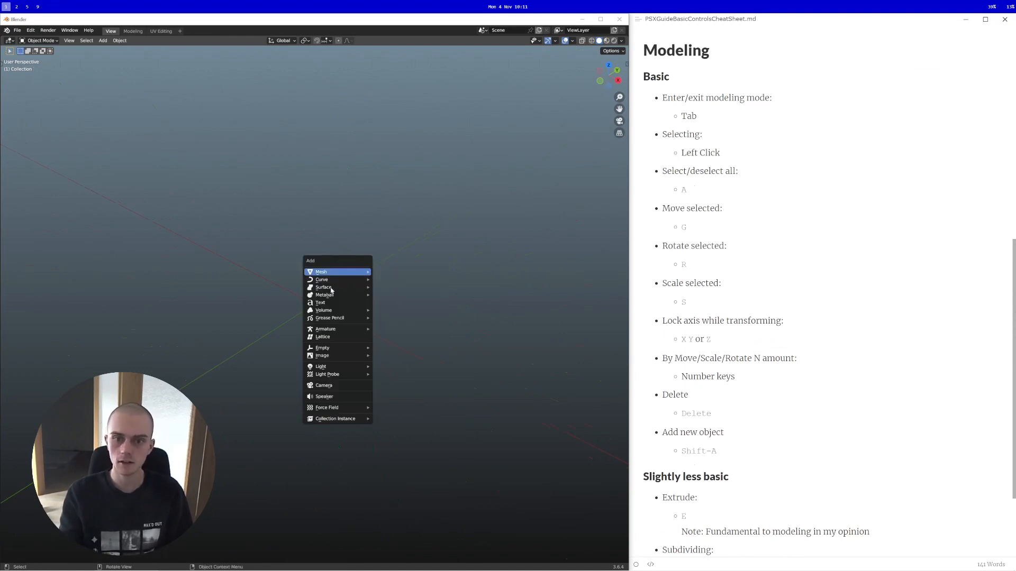
key(shift+a)
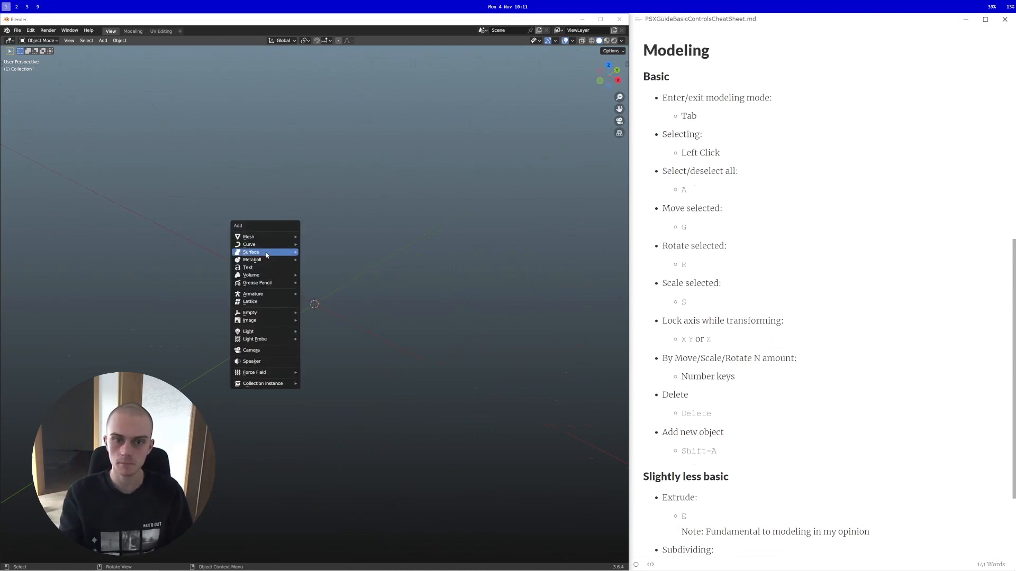
mouse_move(270, 237)
click(342, 246)
Step: Delete the current mesh primitive and add a new plane mesh
middle_drag(396, 278, 388, 259)
scroll(392, 241, down, 2)
key(Delete)
key(shift+a)
mouse_move(385, 257)
click(418, 255)
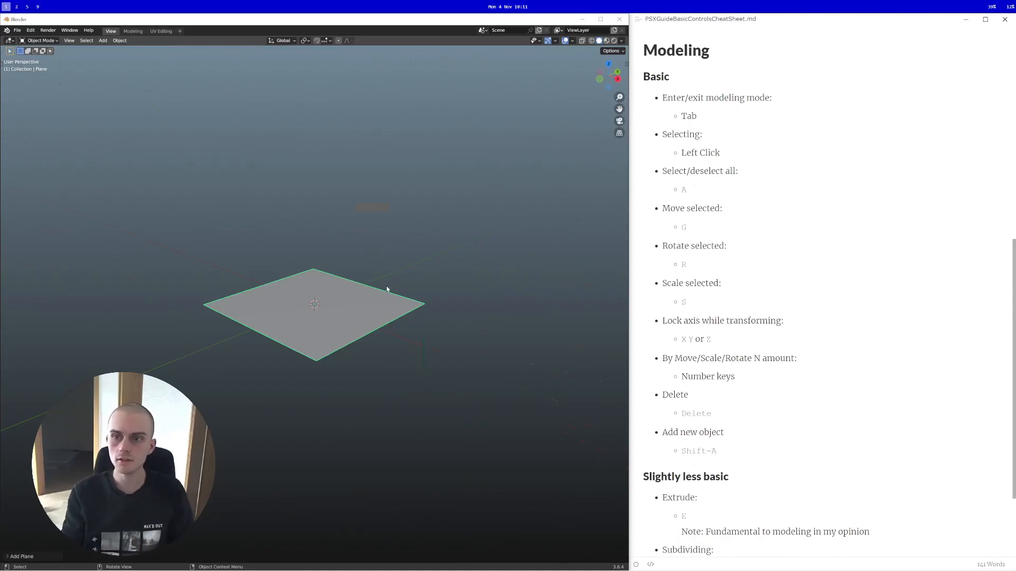
middle_drag(390, 291, 383, 305)
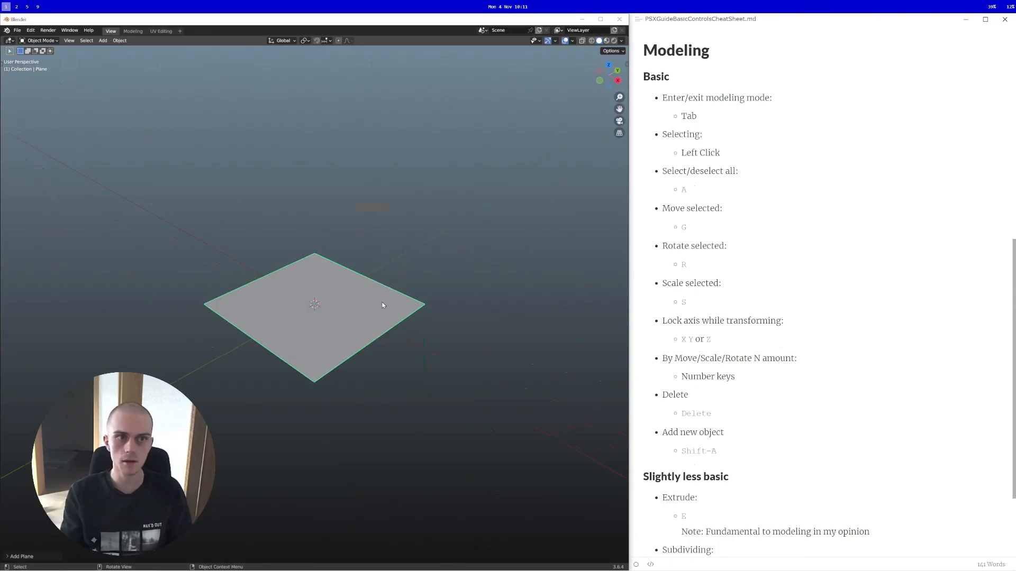
Step: Switch the plane back and forth between Object Mode and Edit Mode, finishing in Edit Mode
key(Tab)
key(Tab)
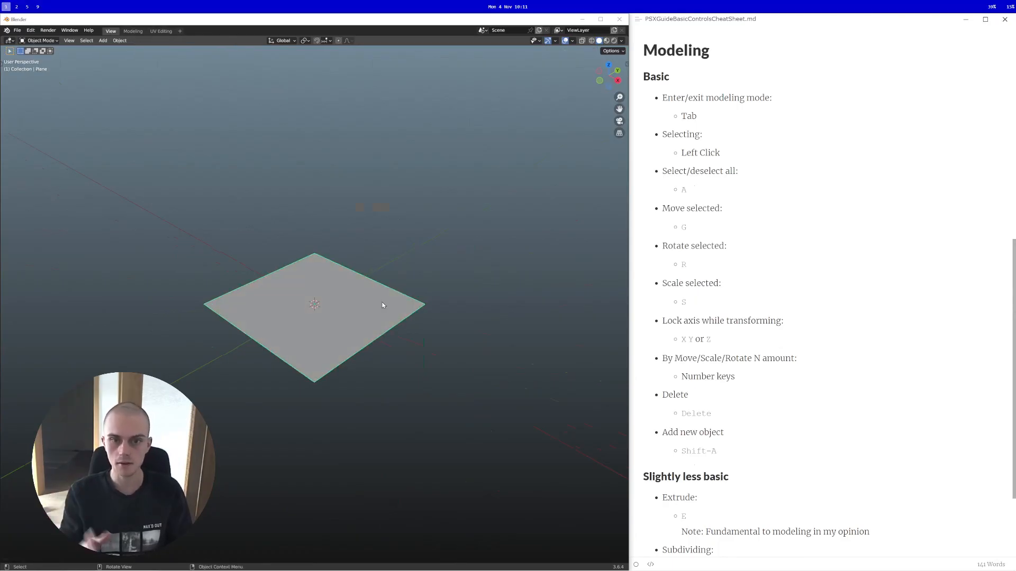
middle_drag(383, 306, 220, 288)
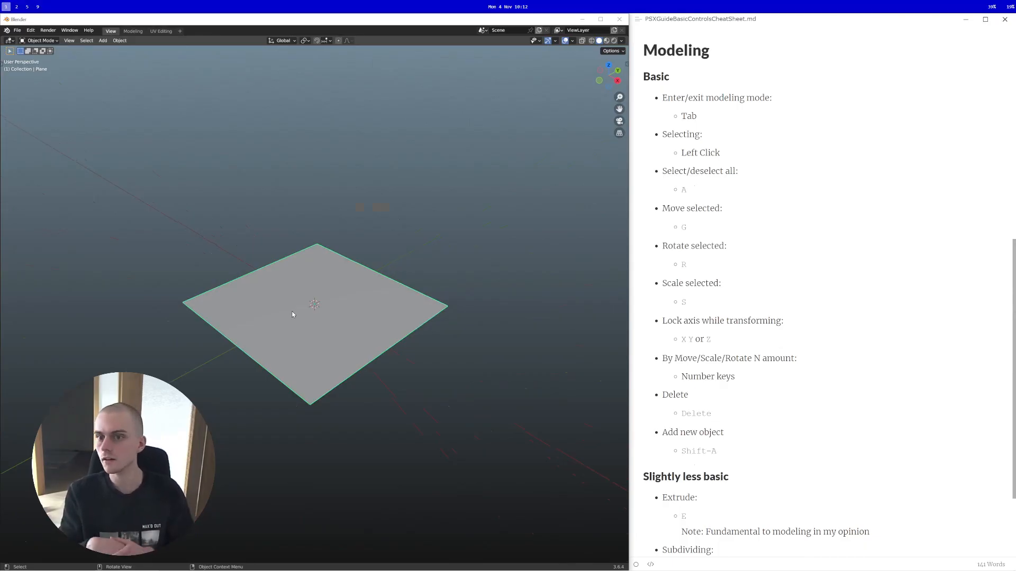
key(Tab)
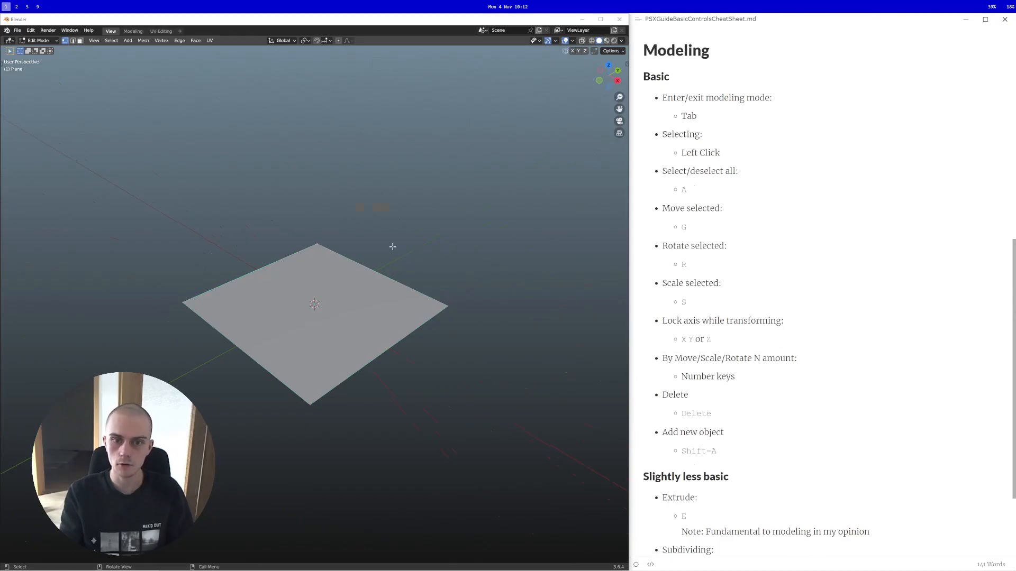
key(s)
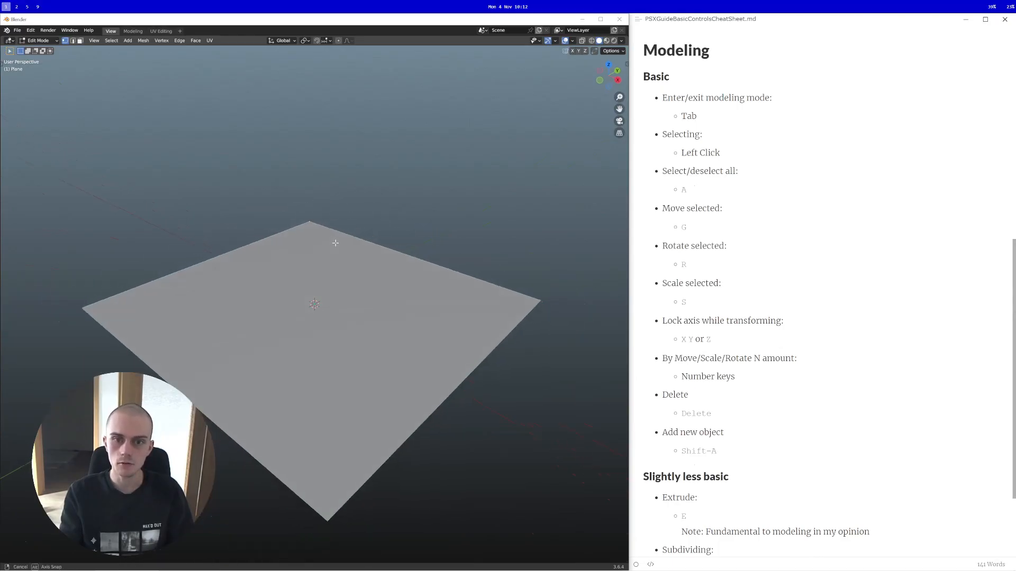
click(335, 243)
middle_drag(336, 243, 325, 343)
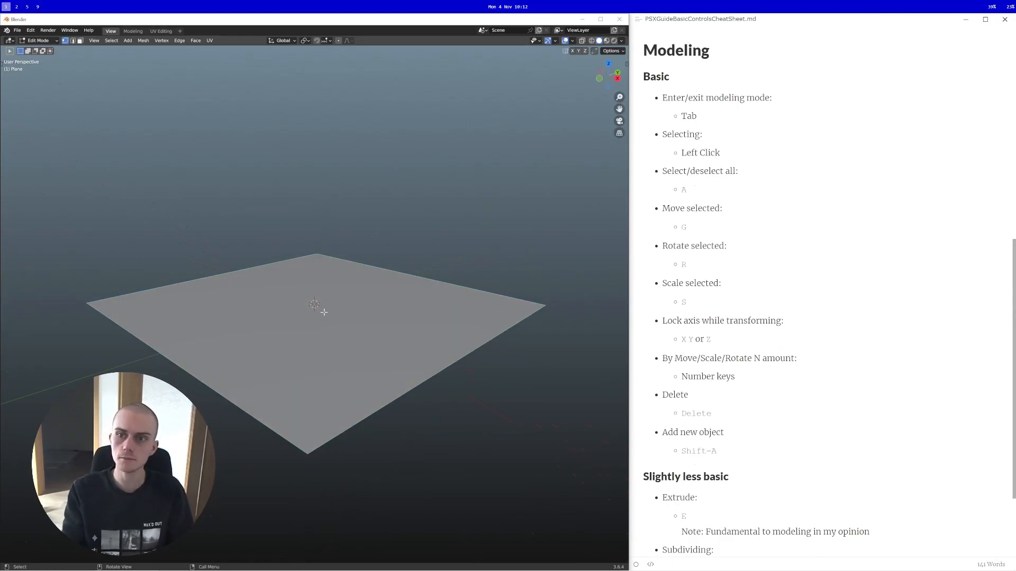
Step: Select and deselect all of the plane's geometry, leaving everything selected
key(a)
key(alt+a)
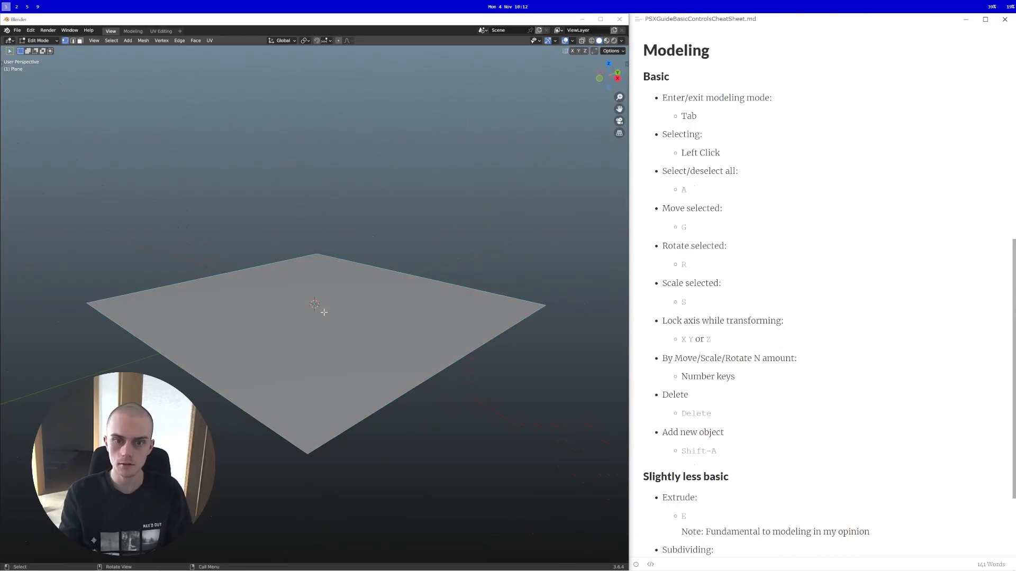
key(a)
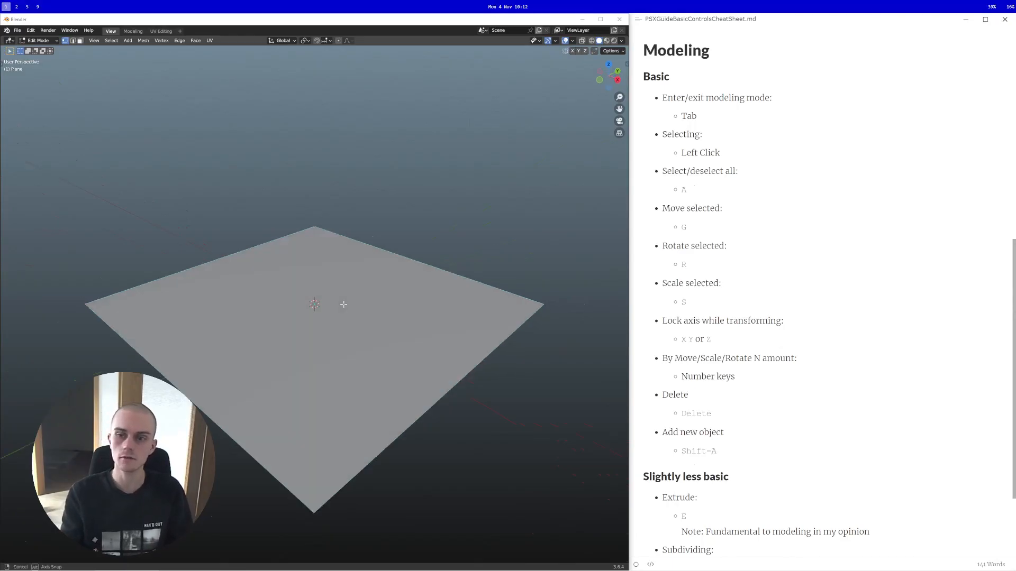
middle_drag(342, 304, 347, 308)
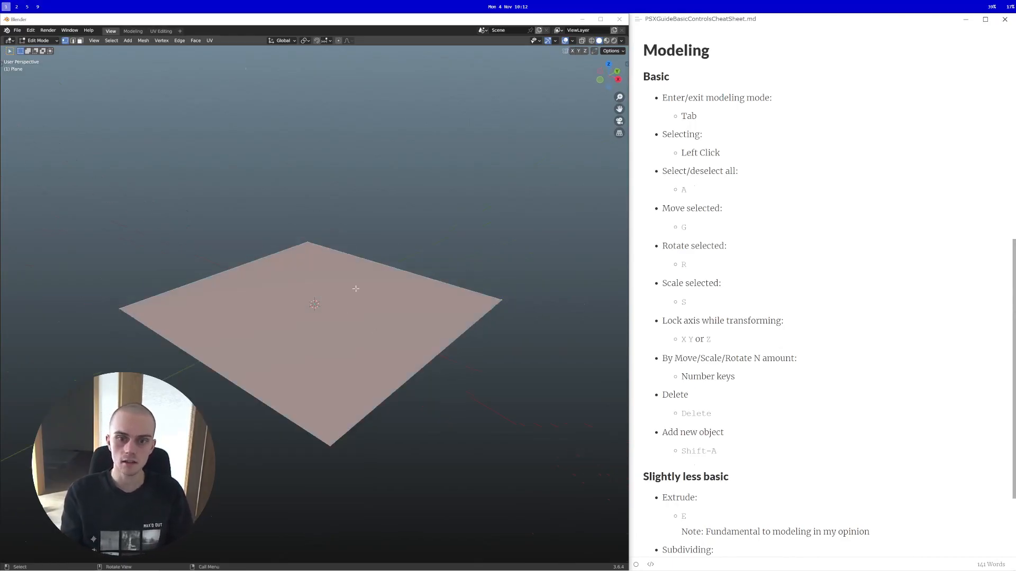
Step: Try moving the plane's whole selected geometry freely through space, and clear the selection
key(g)
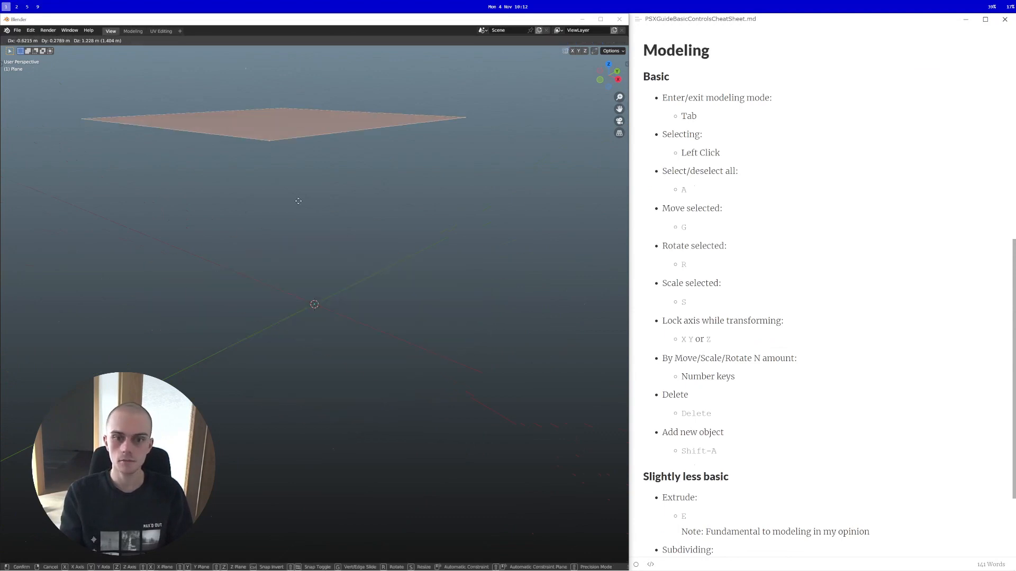
middle_drag(203, 312, 385, 374)
right_click(394, 335)
drag(453, 257, 342, 428)
middle_drag(343, 428, 368, 298)
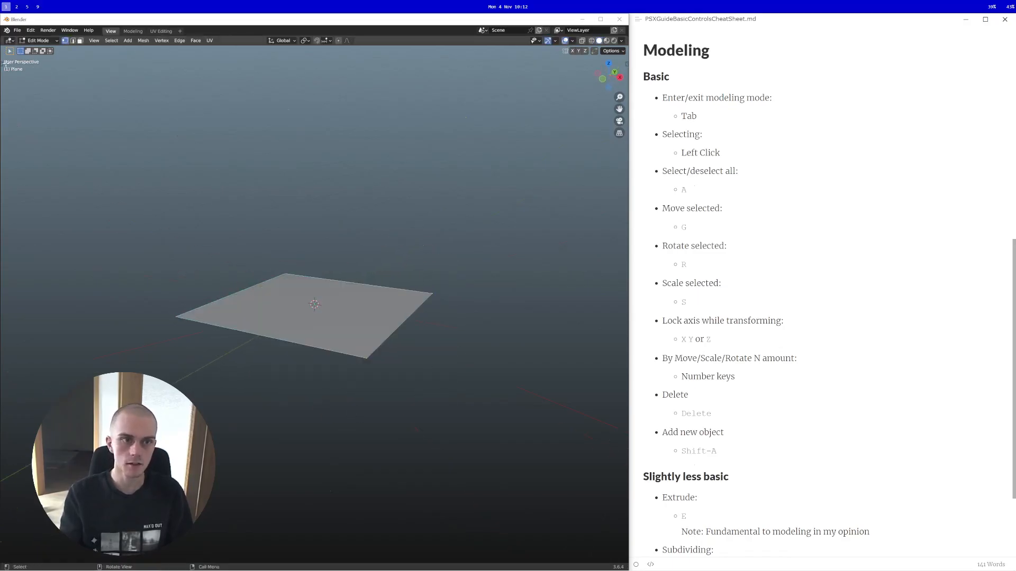
Step: Activate the Move tool and try raising the plane's far corner vertex along Z with its gizmo
mouse_move(1, 63)
mouse_down()
mouse_move(32, 64)
mouse_move(20, 65)
mouse_up()
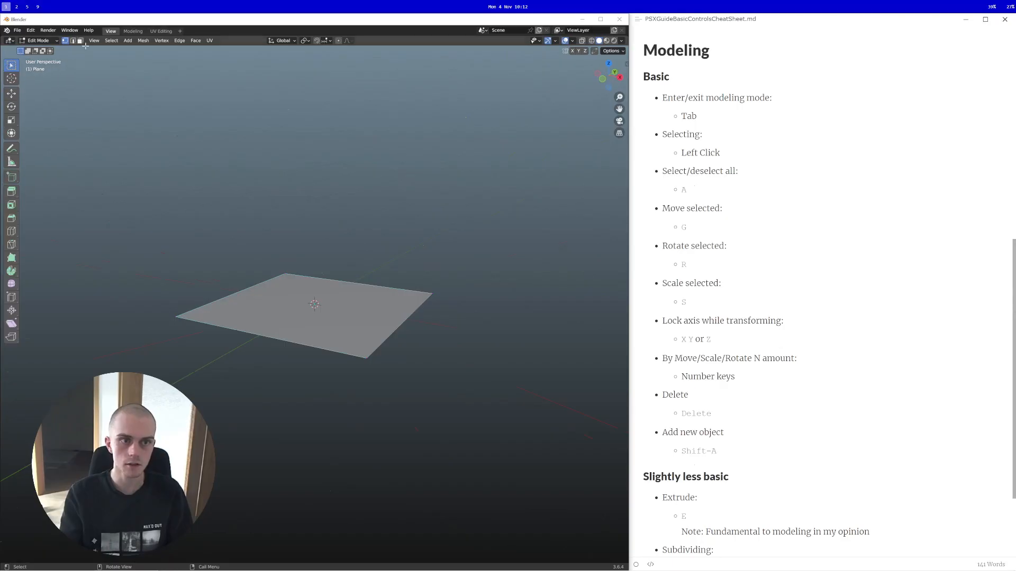
click(11, 93)
middle_drag(365, 256, 331, 291)
click(285, 261)
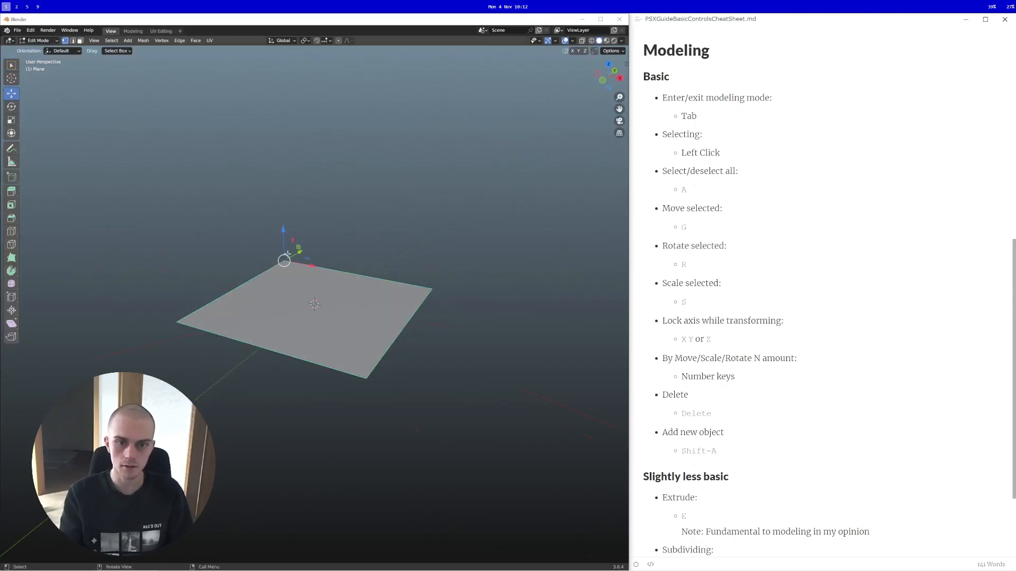
drag(292, 233, 282, 139)
middle_drag(282, 139, 309, 265)
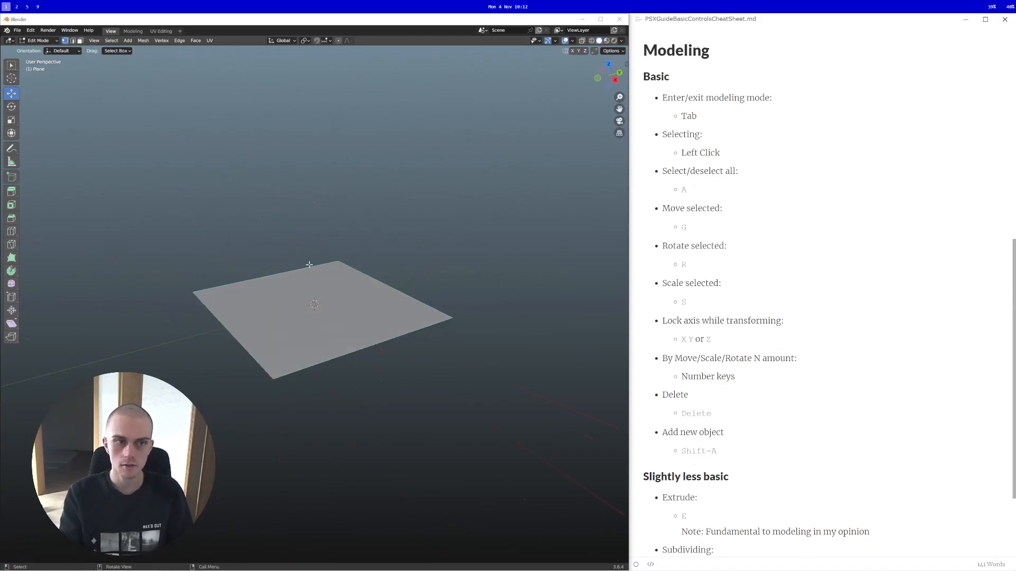
Step: Hide the tool shelf and try moving the plane's far corner vertex freely without the gizmo
key(t)
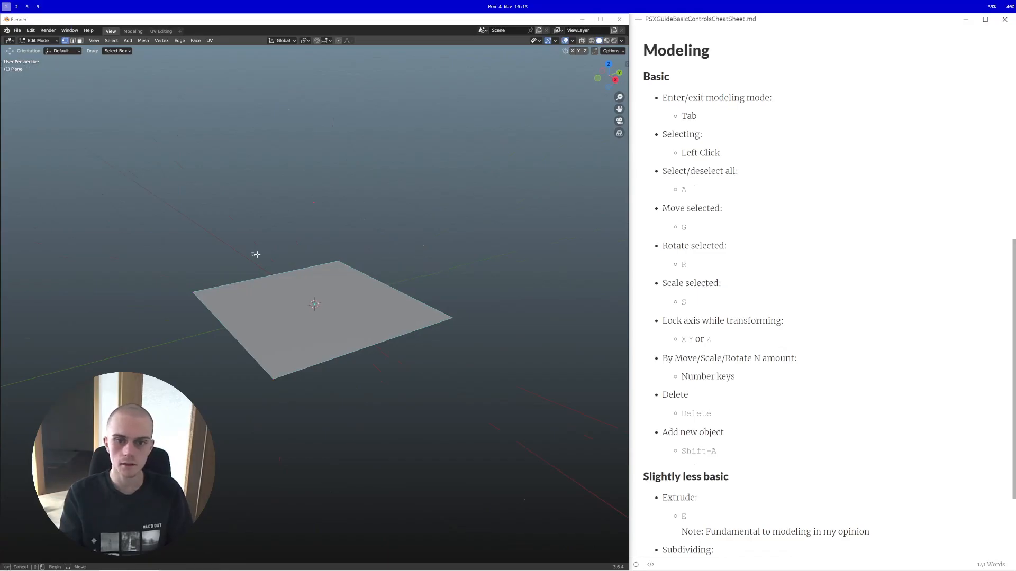
click(338, 261)
key(g)
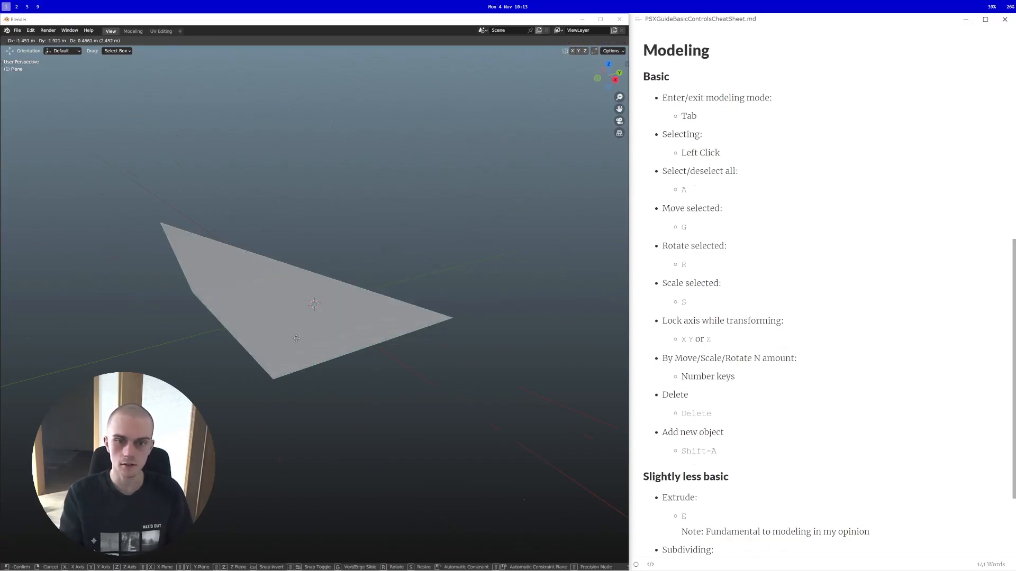
key(Escape)
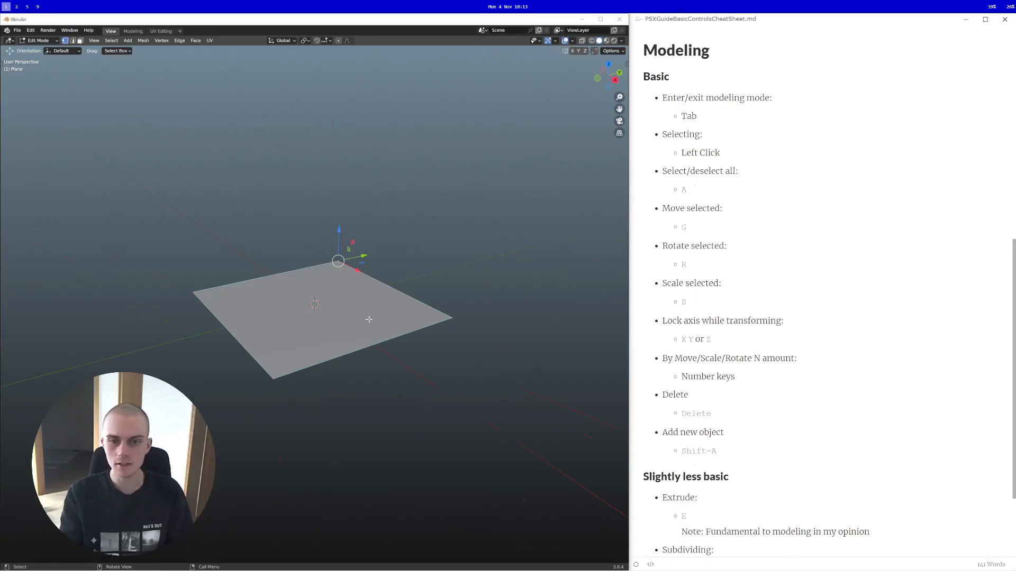
Step: Try moving the far corner vertex with the movement locked to the Z, X and Y axes in turn
key(g)
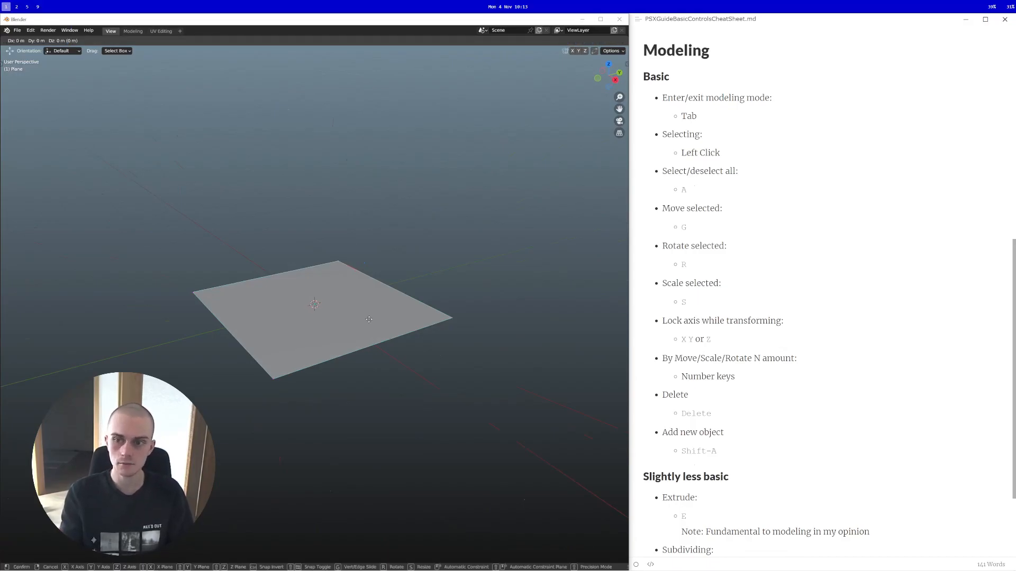
key(z)
key(x)
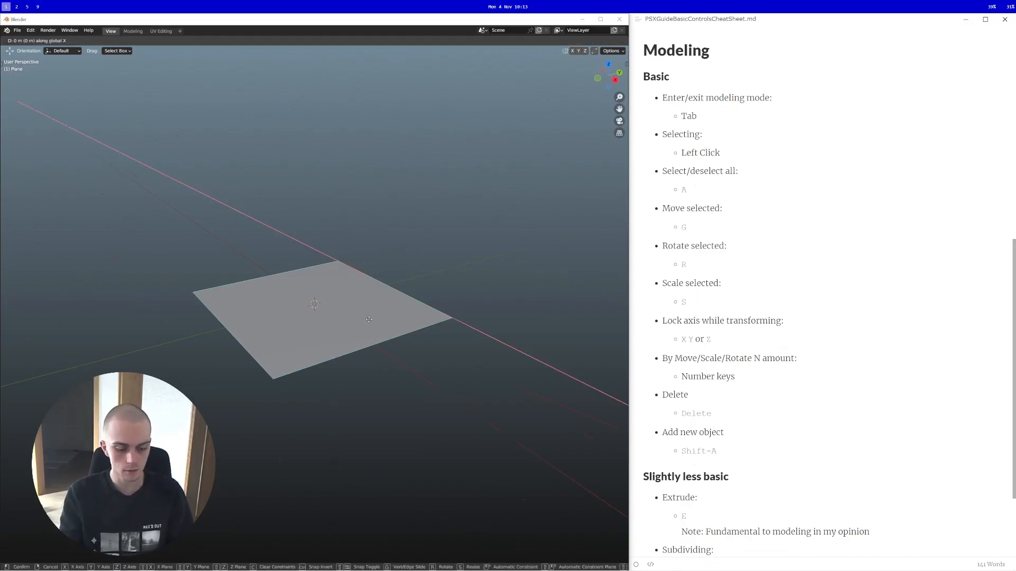
key(y)
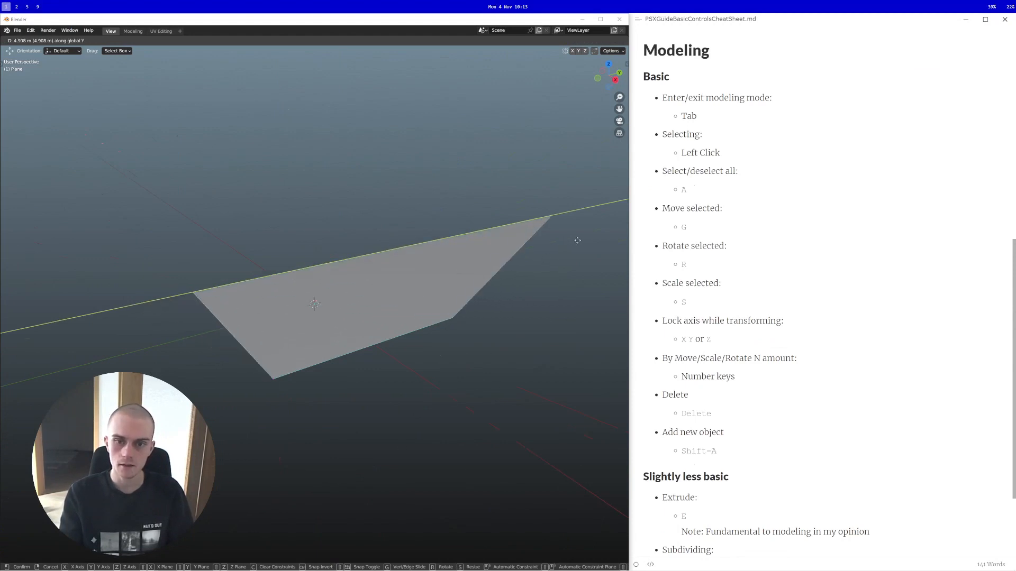
key(x)
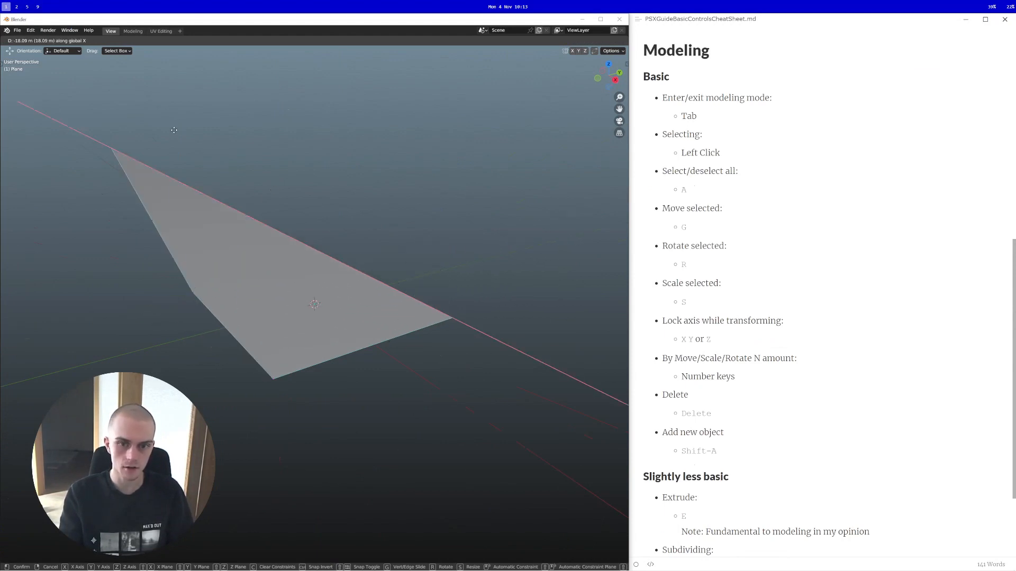
key(z)
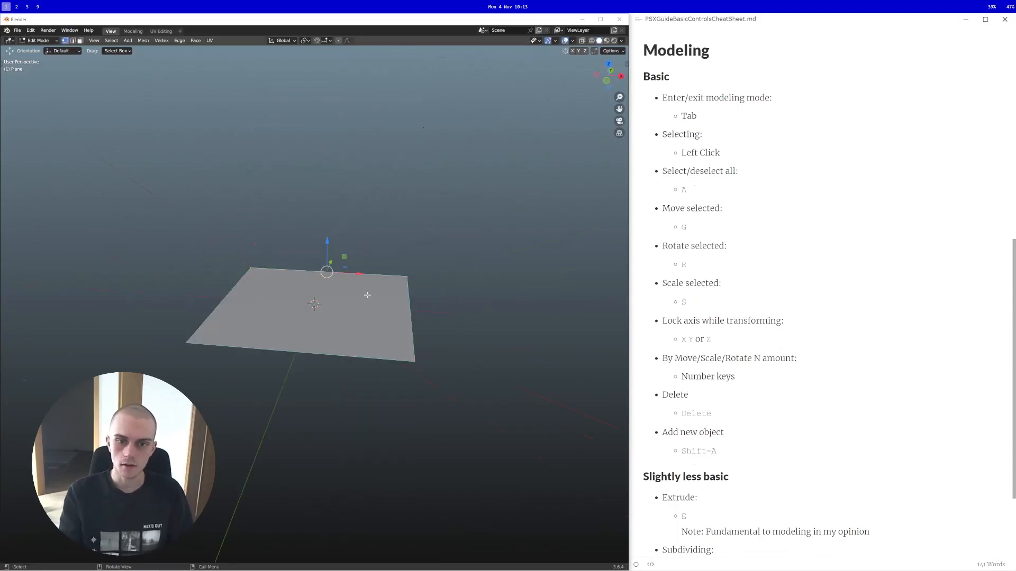
Step: Cancel the vertex move and box-select the whole plane
right_click(340, 485)
middle_drag(453, 226, 421, 249)
drag(480, 243, 155, 326)
click(205, 265)
drag(523, 202, 55, 382)
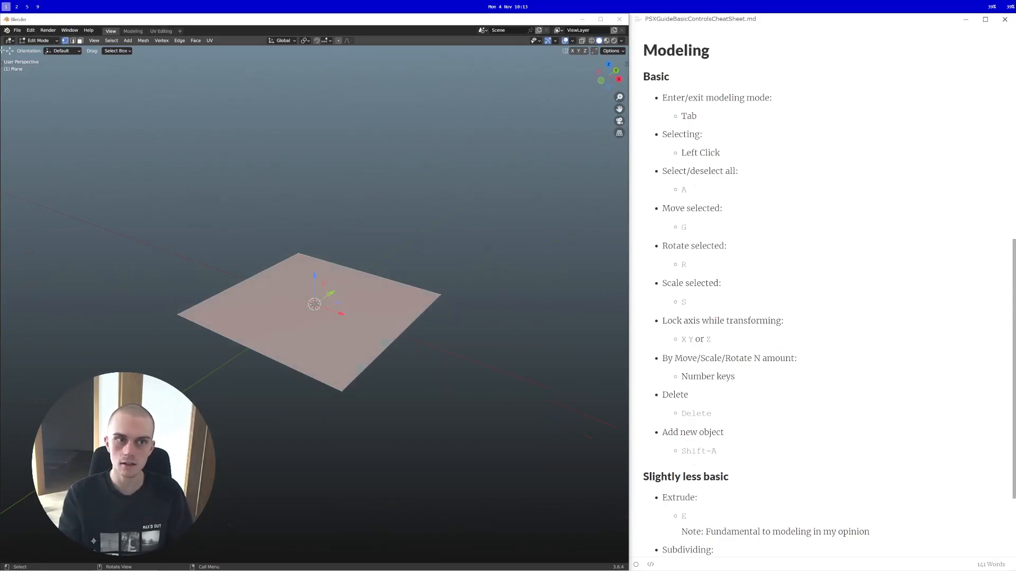
Step: Show the tool shelf, switch the selection tool to Select Circle and back to Select Box, and hide the shelf
key(t)
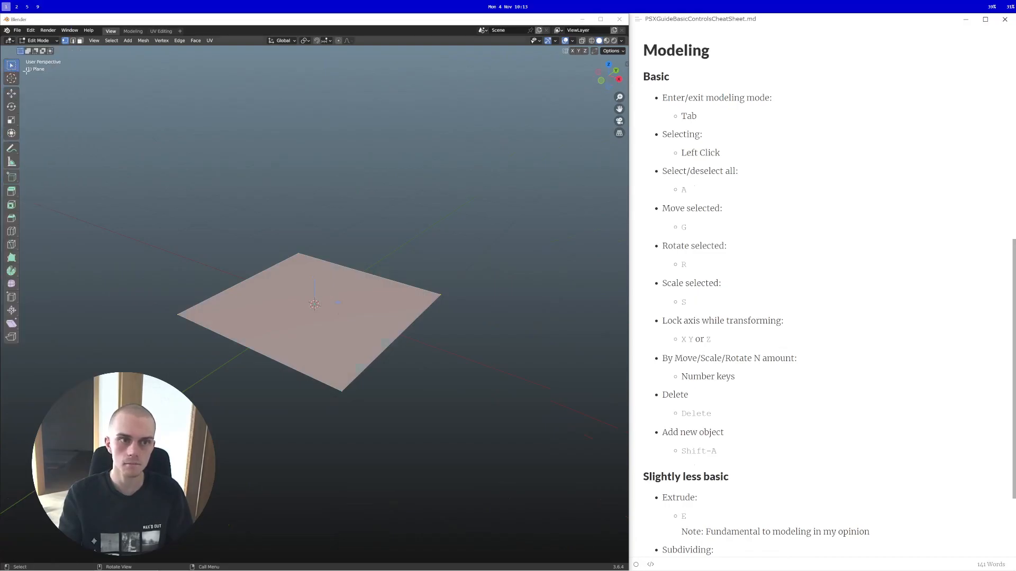
click(11, 65)
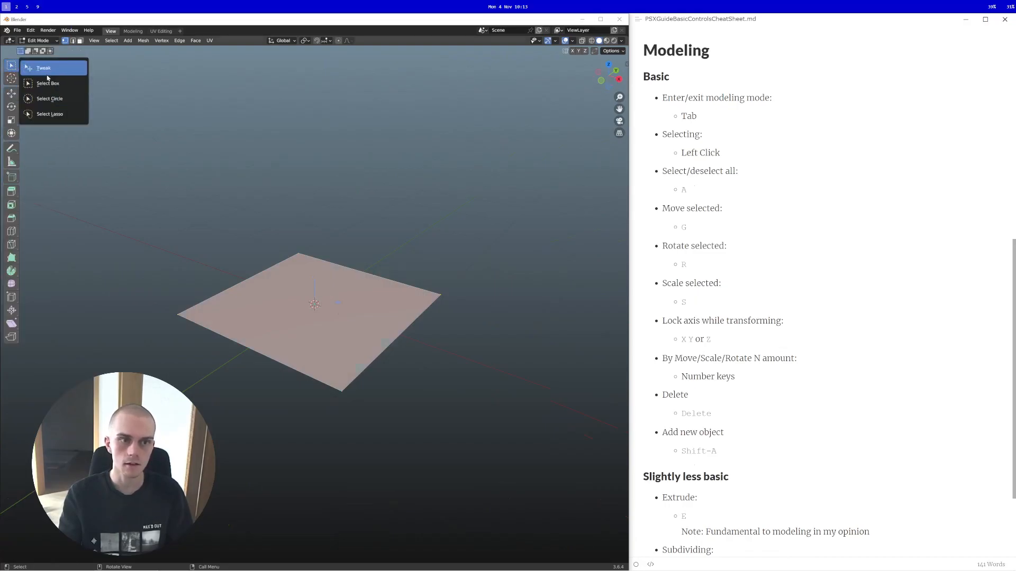
click(49, 98)
click(351, 202)
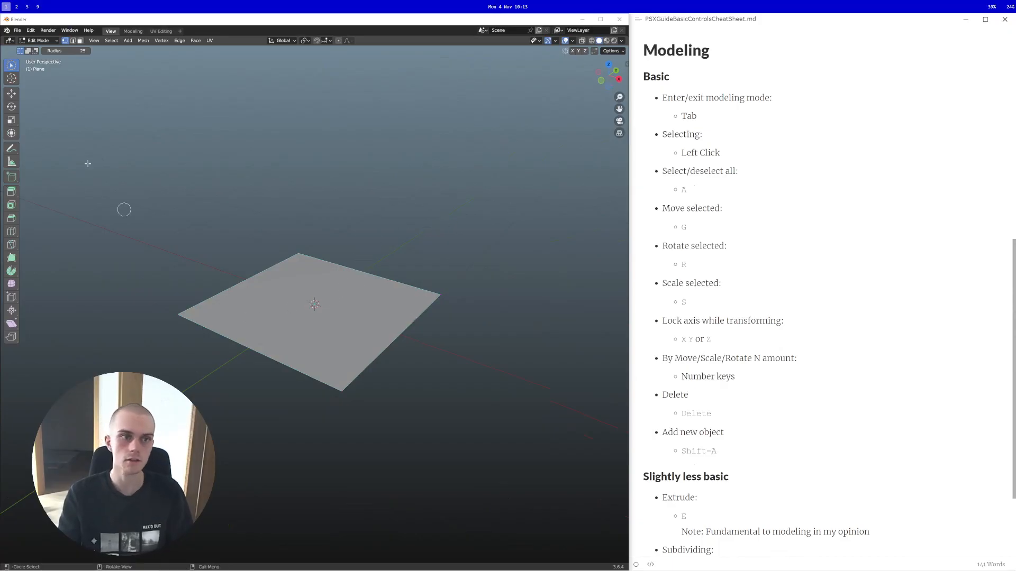
drag(11, 64, 19, 79)
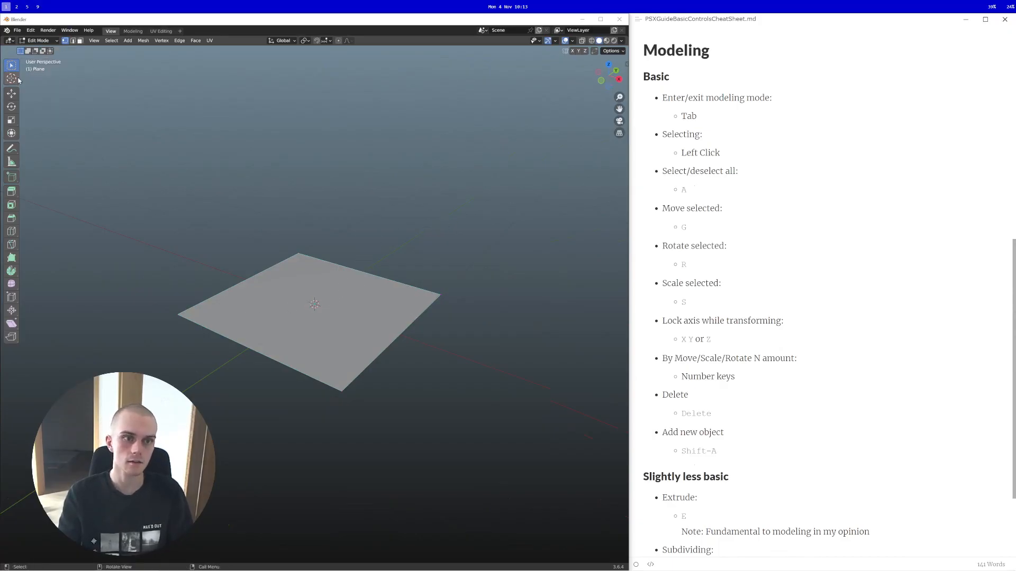
key(t)
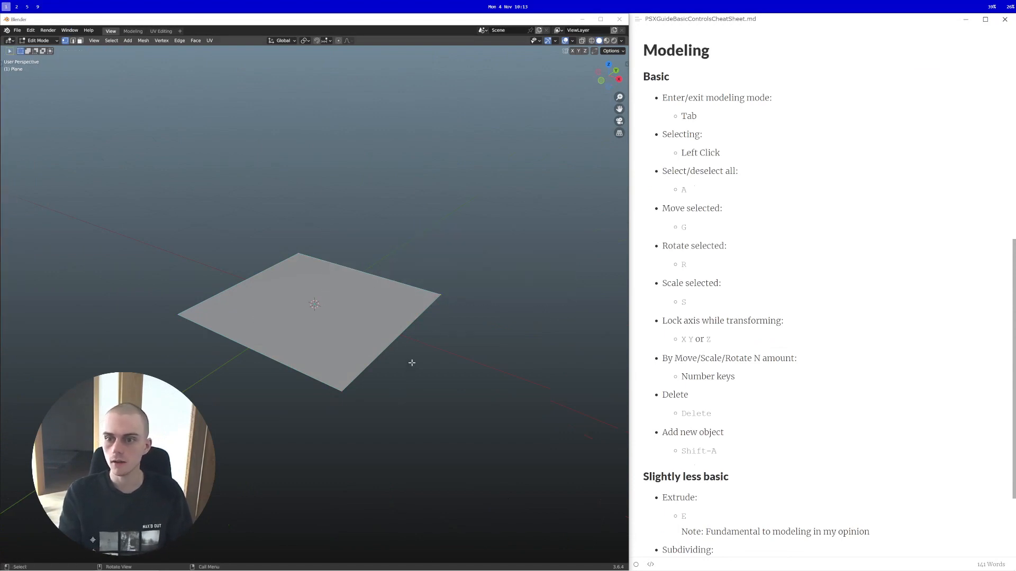
Step: Try moving the plane's far edge by exactly 1 m and 2 m along Z, and 2 m along X
key(r)
key(Escape)
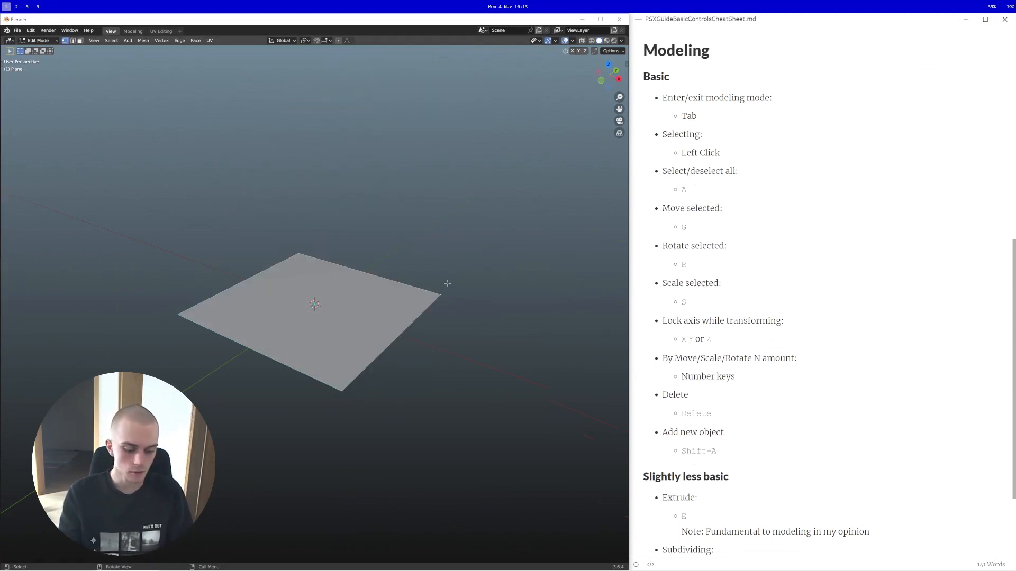
key(g)
key(z)
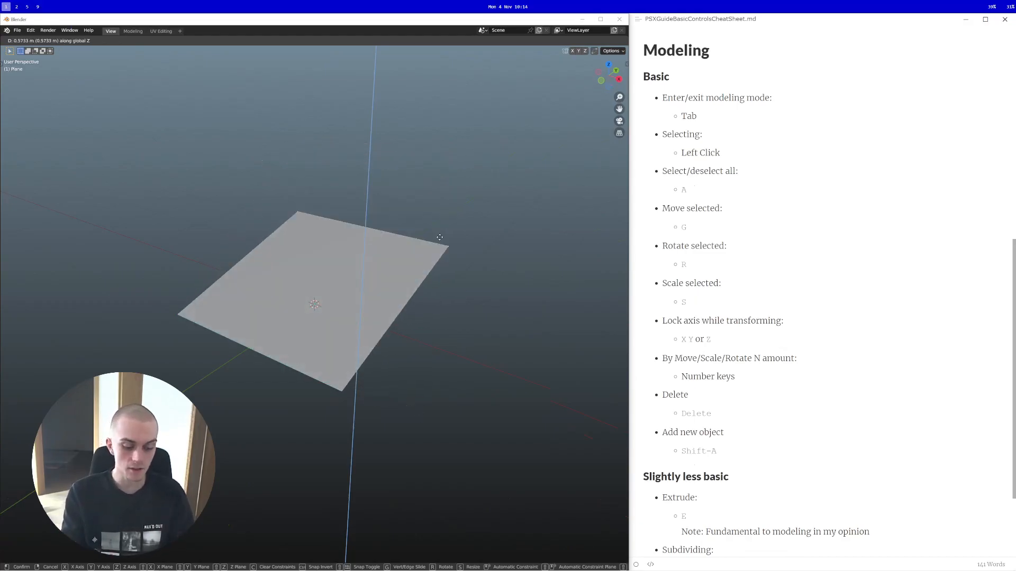
text(1)
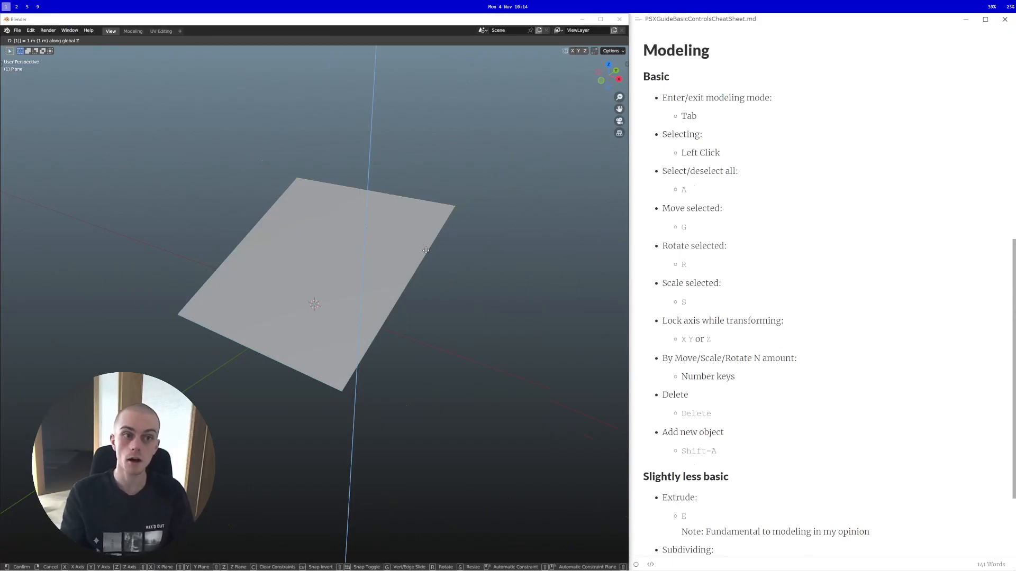
key(BackSpace)
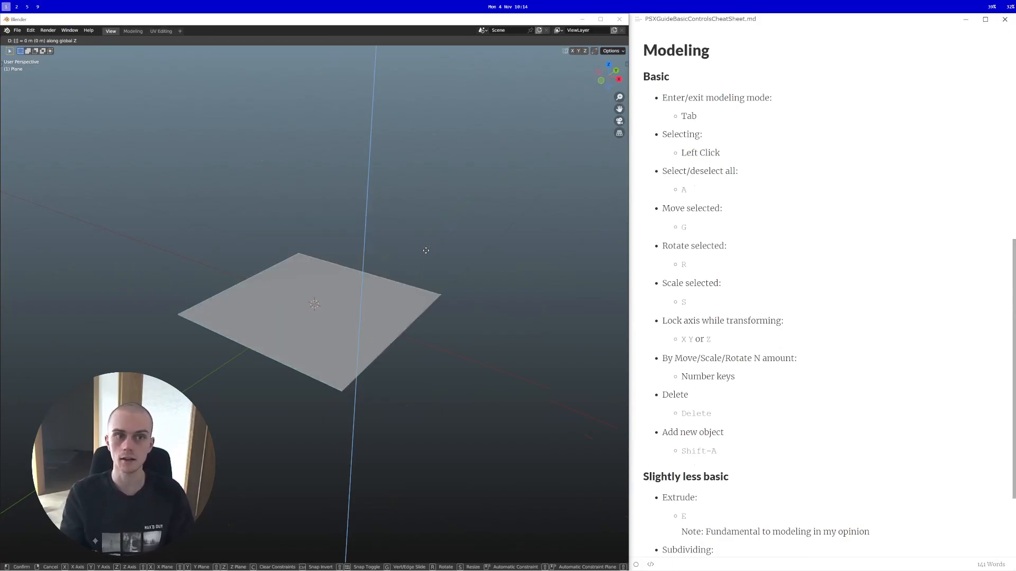
text(2)
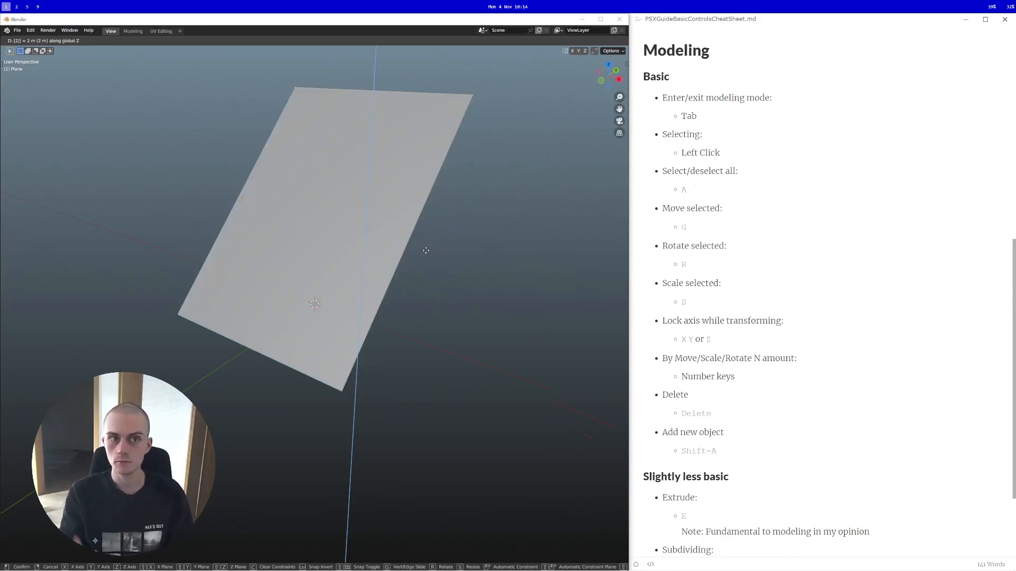
text(x)
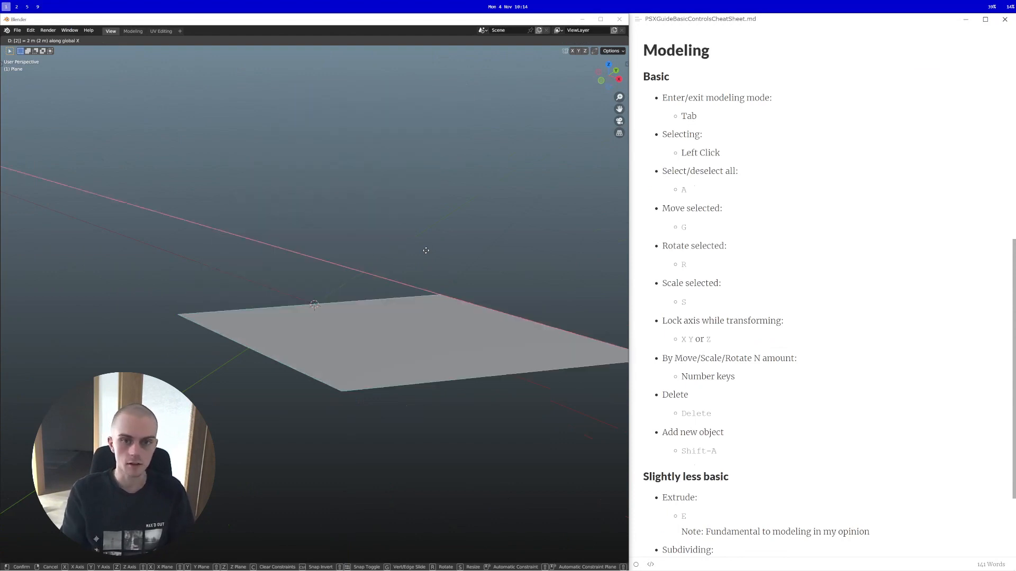
key(Escape)
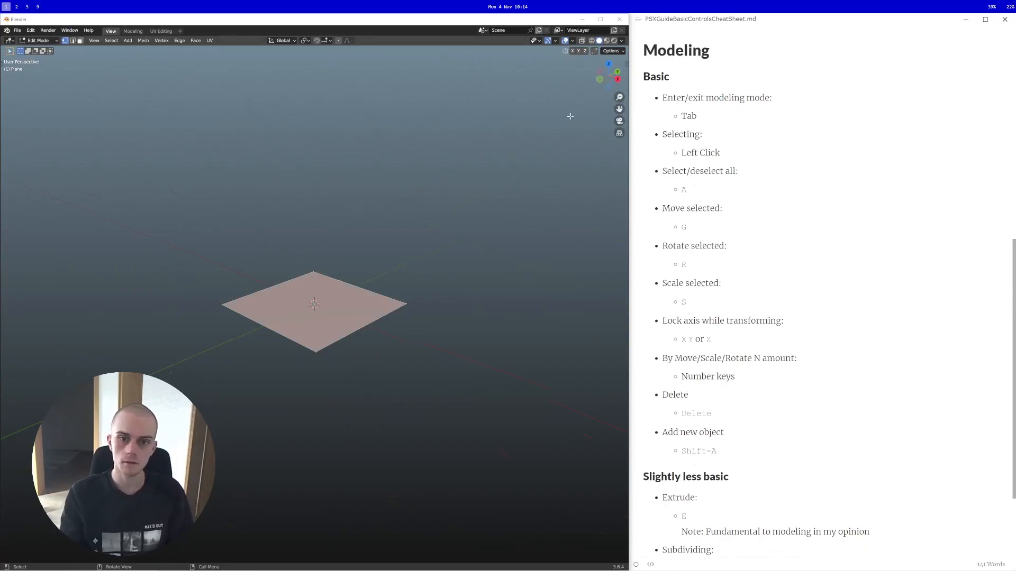
Step: Try rotating the whole plane about X by 180° and by 90°, and undo the rotation
key(r)
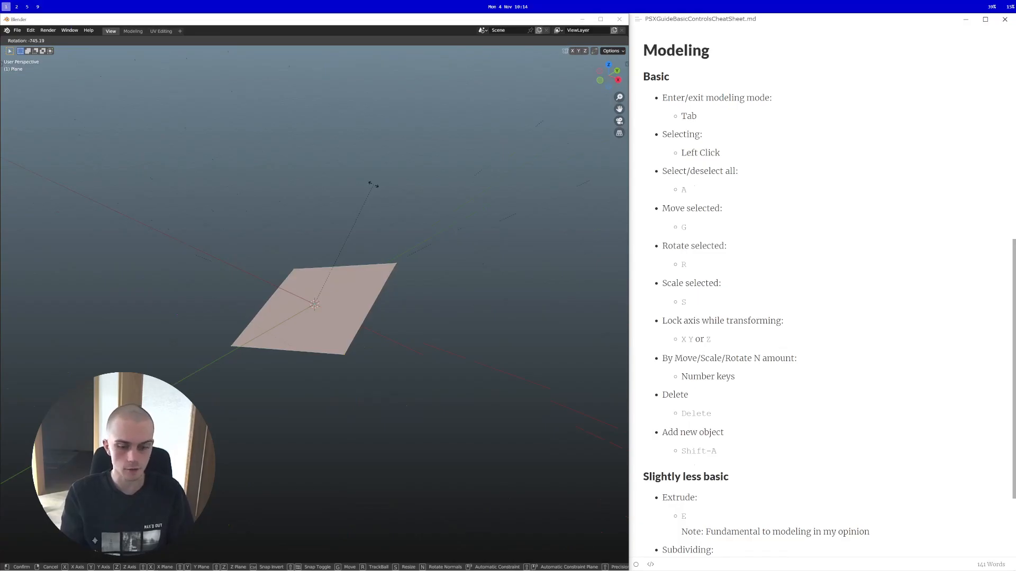
text(x180)
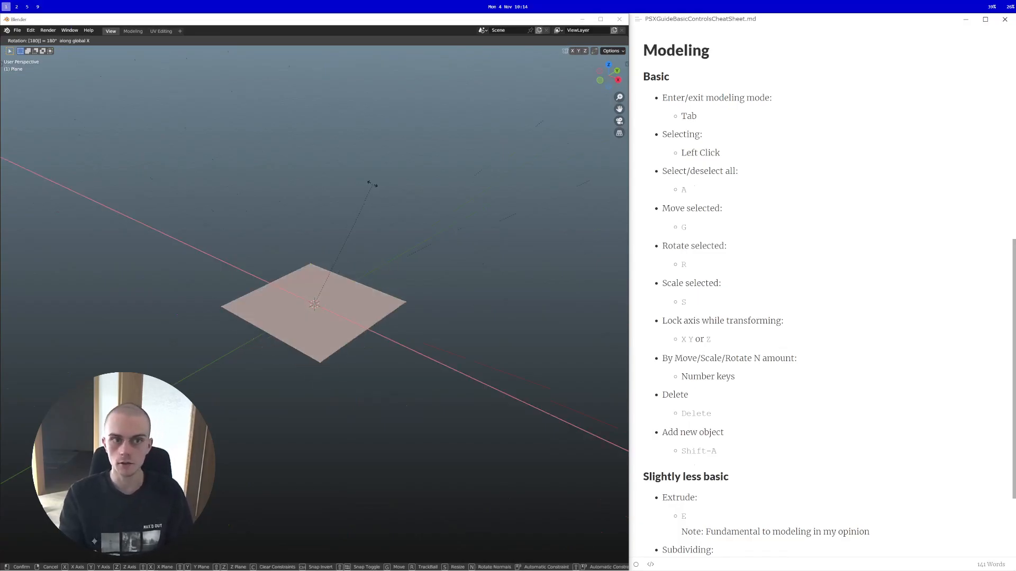
key(BackSpace)
key(BackSpace)
key(BackSpace)
text(90)
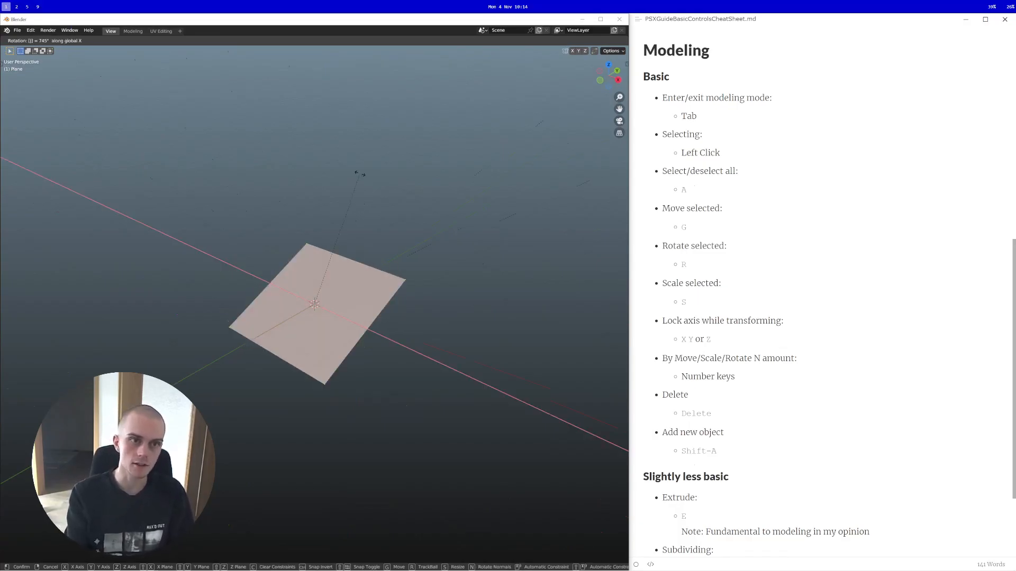
key(Return)
middle_drag(358, 131, 385, 261)
key(ctrl+z)
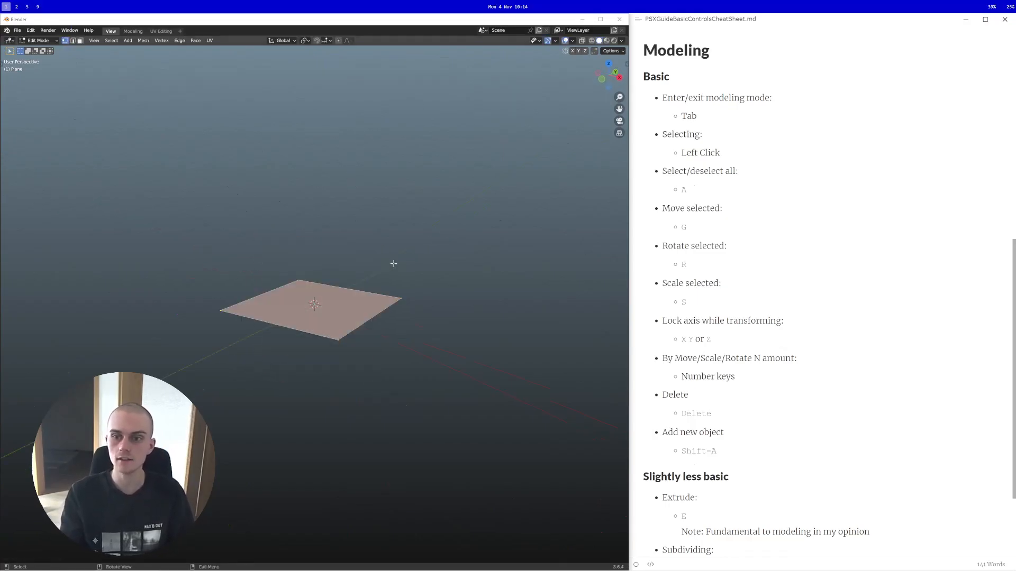
Step: Try scaling the plane along Z, cancel it, and scale the whole plane uniformly by a factor of 2
key(s)
key(z)
right_click(407, 263)
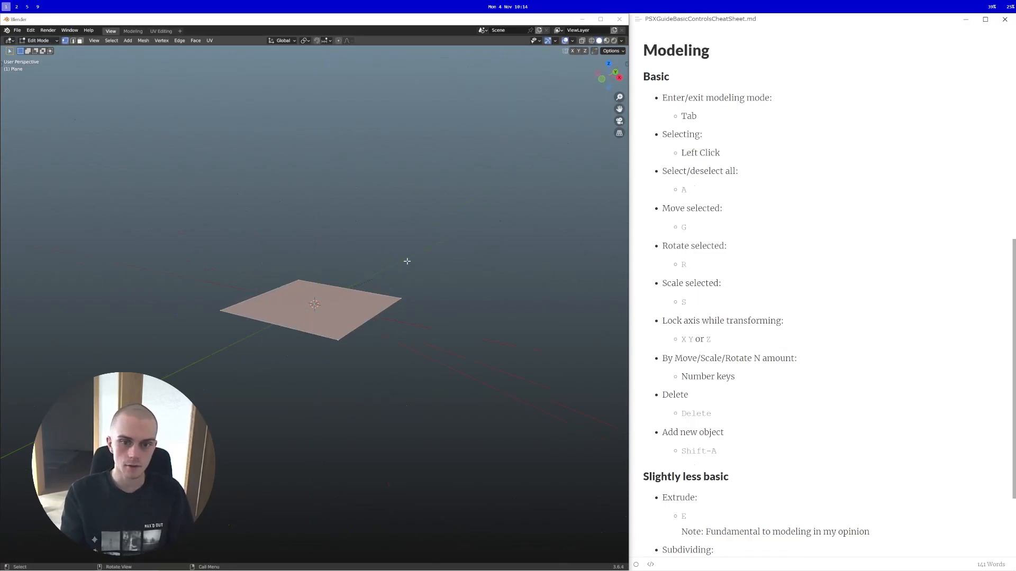
key(s)
key(2)
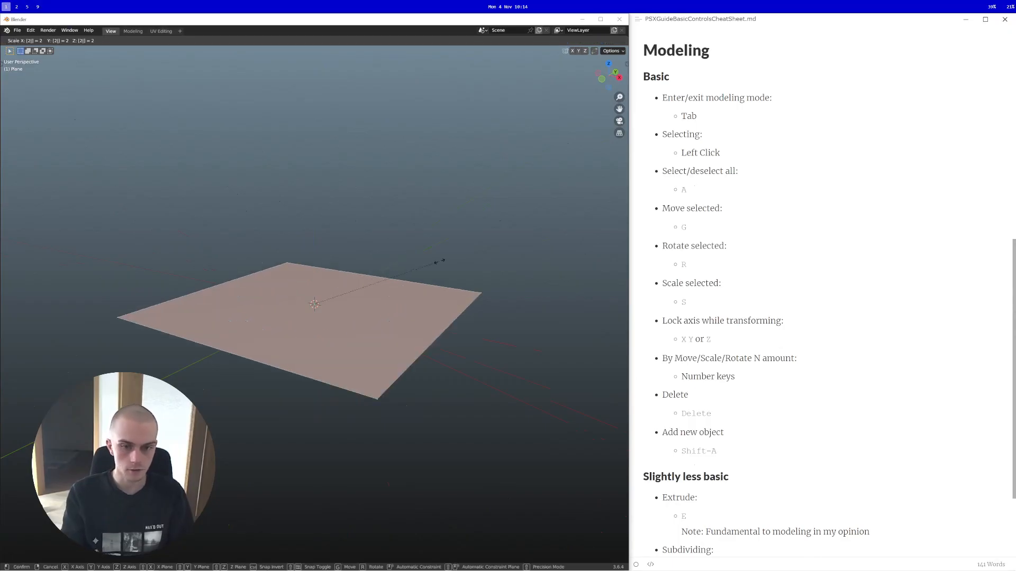
key(Return)
Step: Scale the plane by a factor of 2 along X only, and clear the selection
key(s)
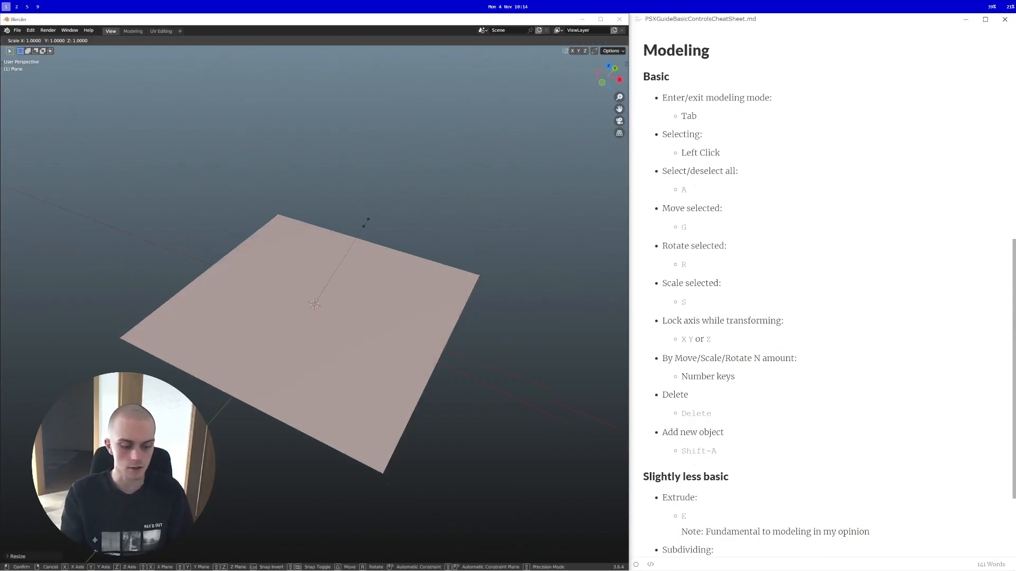
key(2)
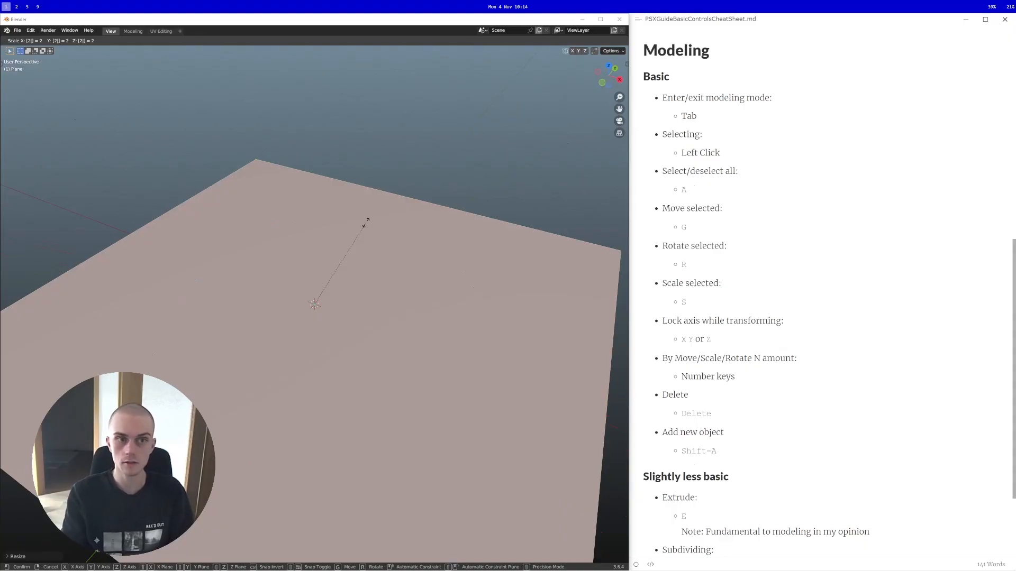
key(x)
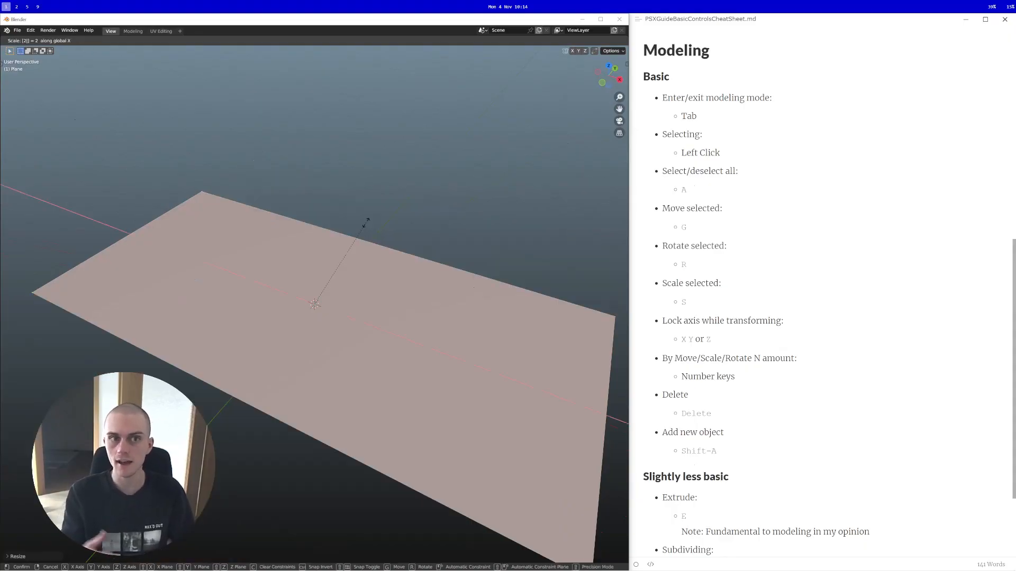
key(Return)
key(ctrl+z)
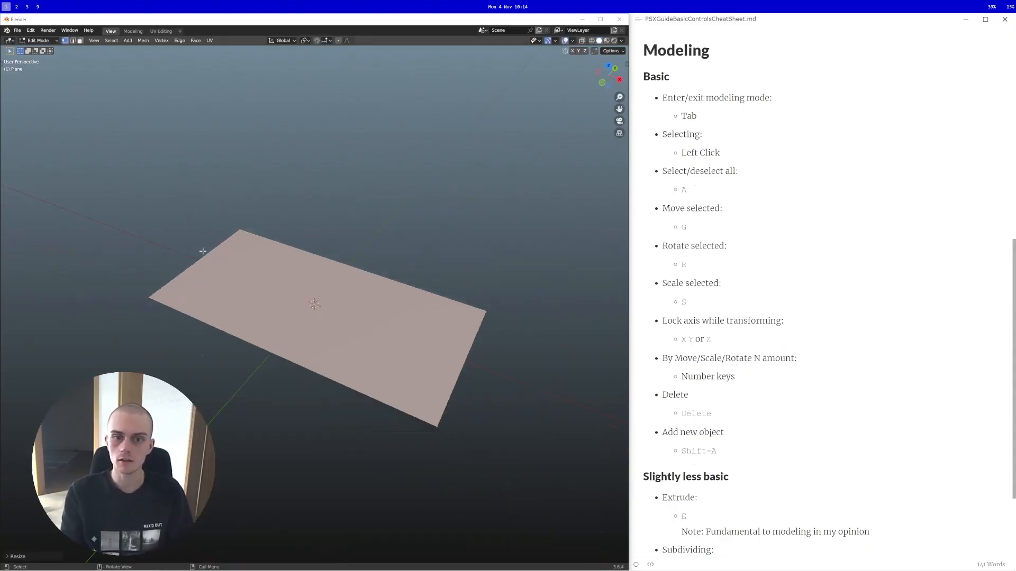
click(370, 270)
scroll(371, 269, up, 2)
middle_drag(370, 267, 377, 242)
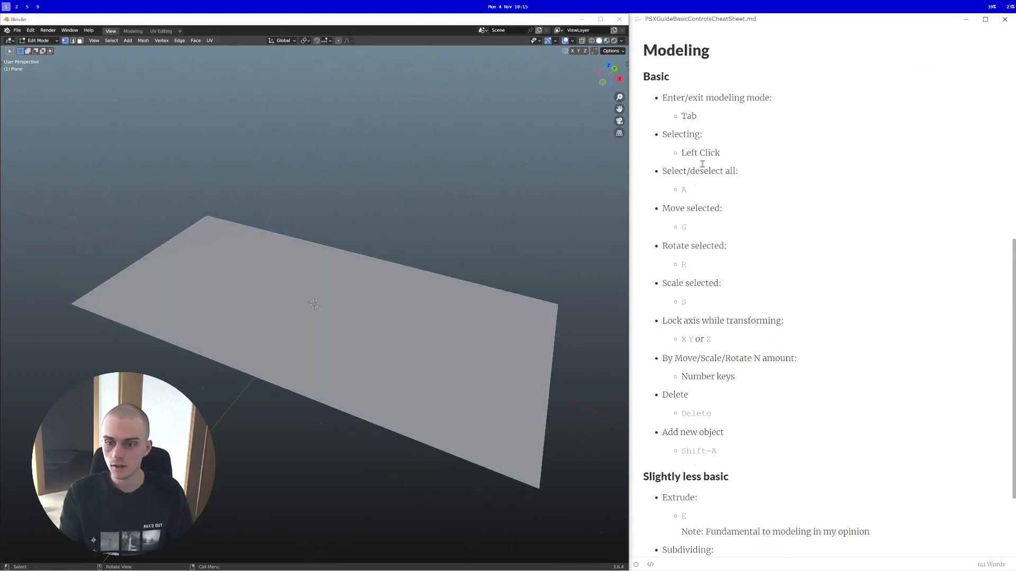
Step: Replace the plane with a new cube mesh and open the cube in Edit Mode
scroll(702, 164, down, 3)
key(Tab)
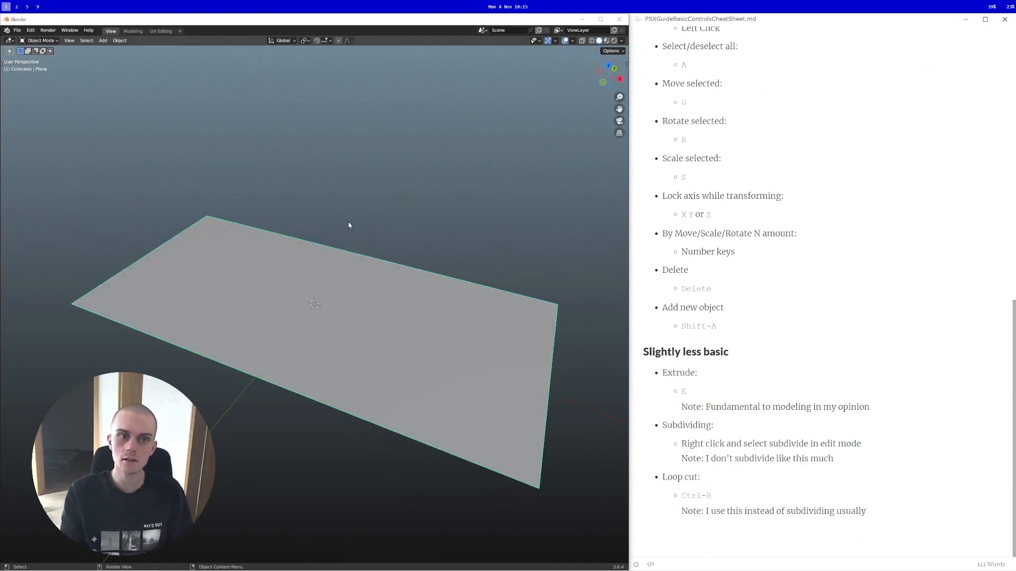
key(Delete)
key(shift+a)
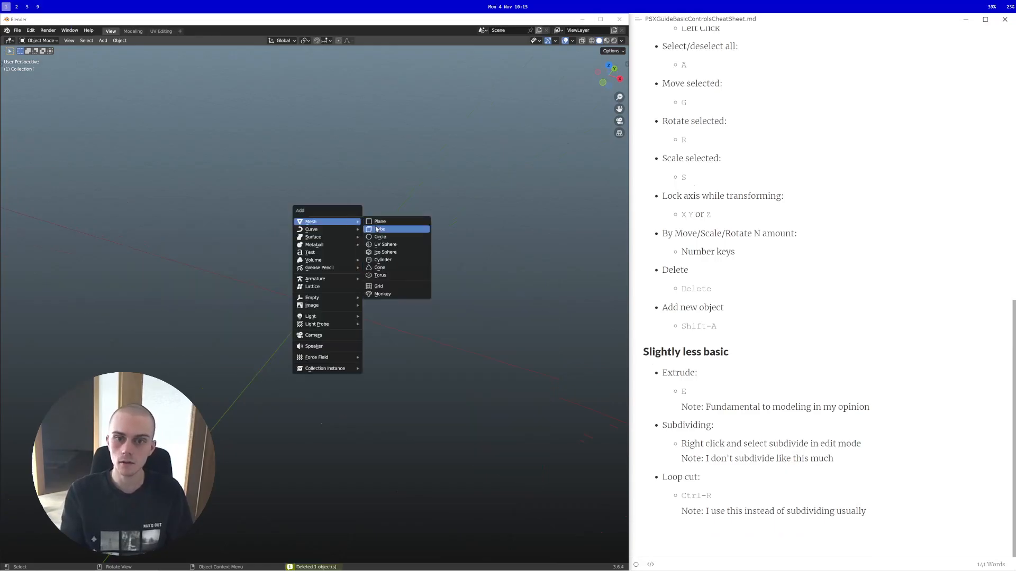
click(376, 228)
key(Tab)
key(s)
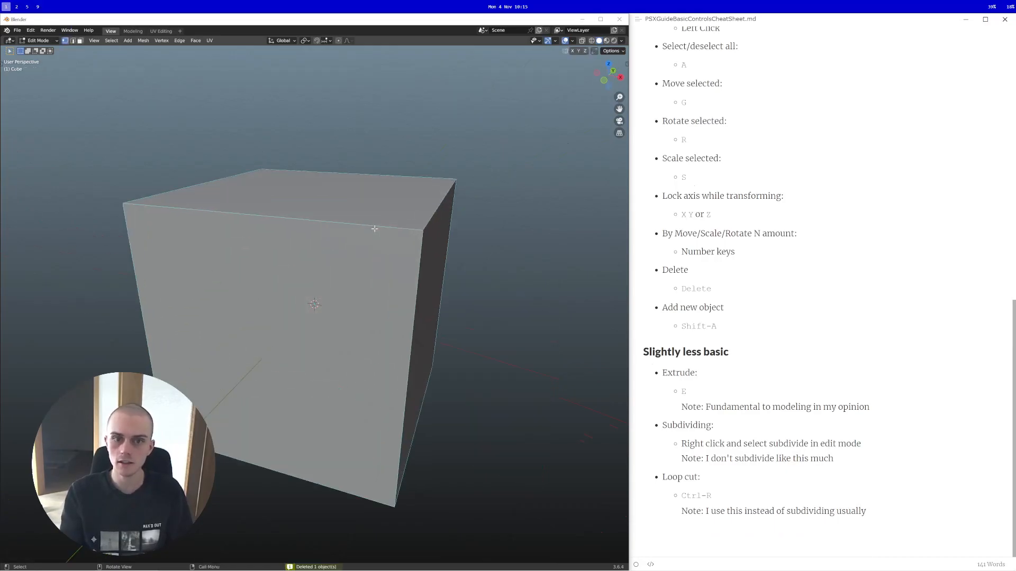
key(Escape)
Step: Highlight the "Slightly less basic" section of the cheat sheet and clear the highlight
drag(641, 351, 863, 510)
click(642, 352)
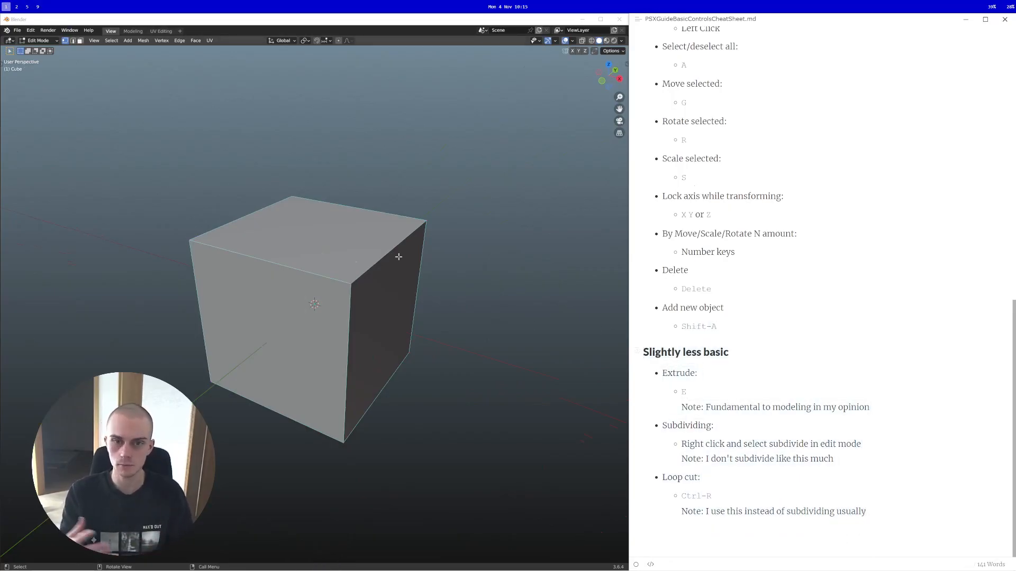
Step: Practise selecting and deselecting all of the cube's geometry and box-selecting its top
key(a)
key(a)
drag(497, 174, 140, 285)
key(a)
key(a)
Step: Try deleting the cube's top face, undo the deletion and clear the selection
drag(475, 190, 186, 277)
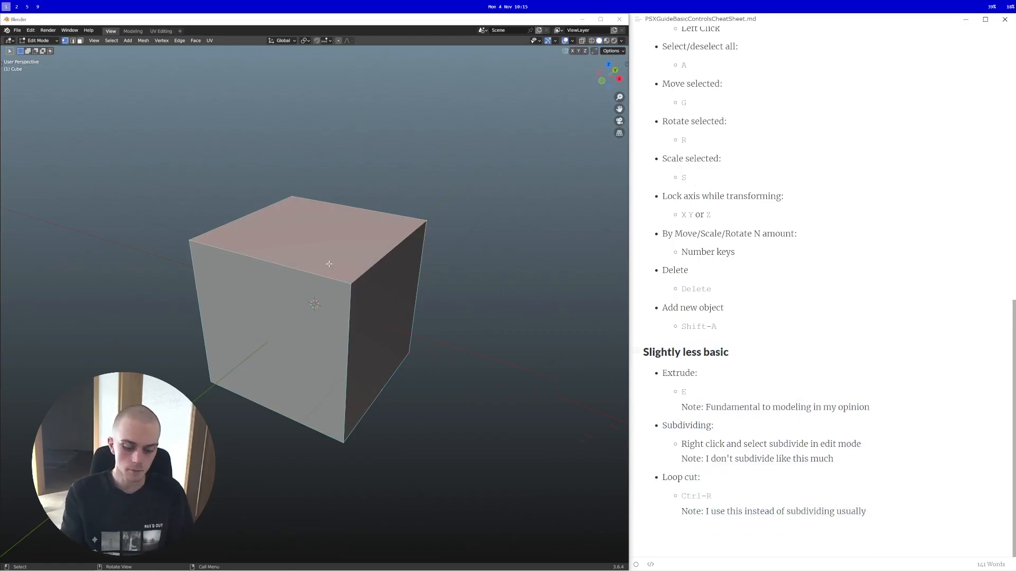
key(x)
click(317, 280)
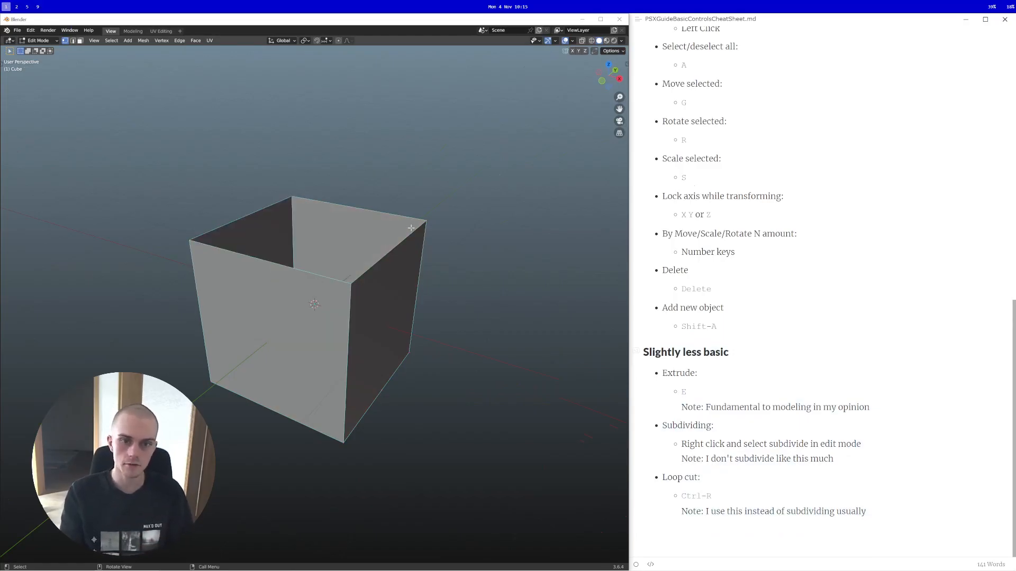
key(ctrl+z)
key(alt+a)
middle_drag(280, 253, 459, 290)
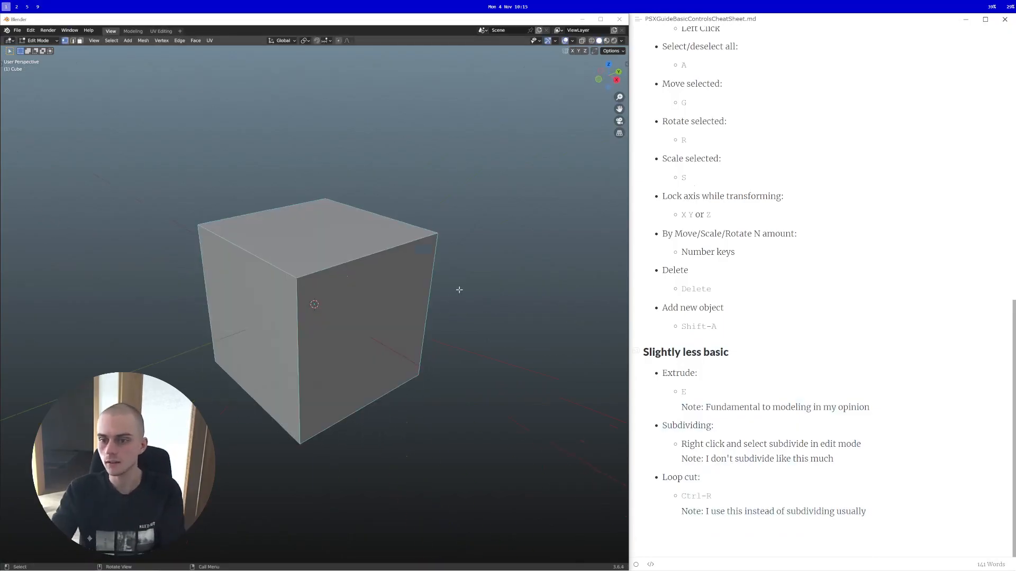
Step: Add a "Fill:" entry with F and "Only when you have several things selected" at the end of the cheat sheet
click(894, 503)
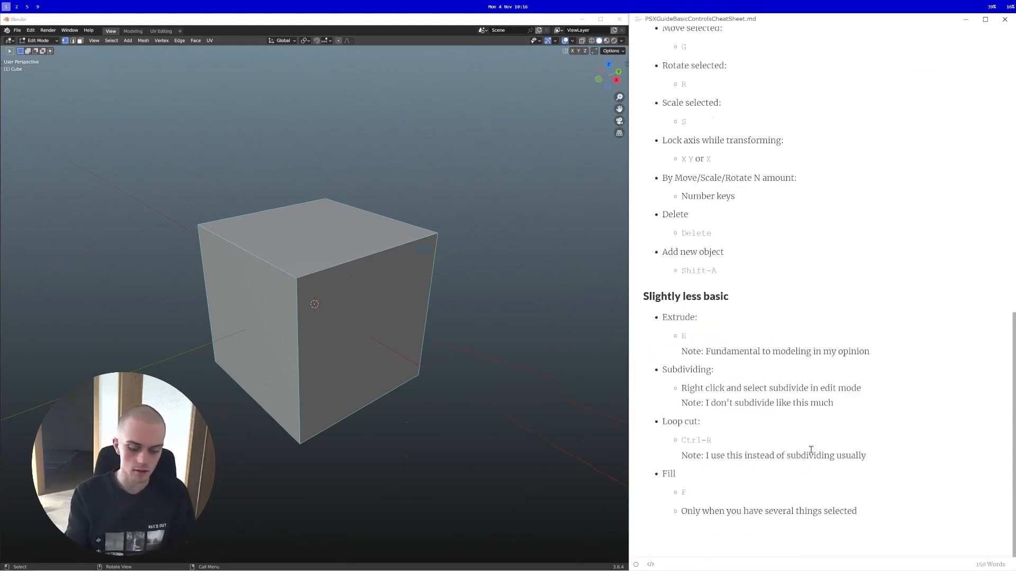
Step: Switch the cube to Object Mode and back to Edit Mode, and try the edge and face selection modes
key(Tab)
middle_drag(451, 279, 297, 249)
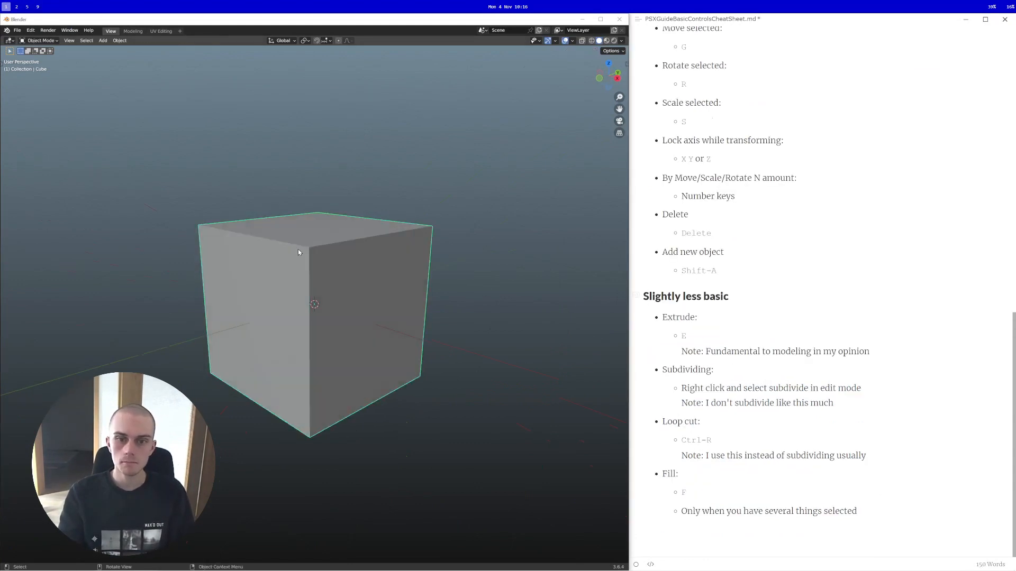
key(Tab)
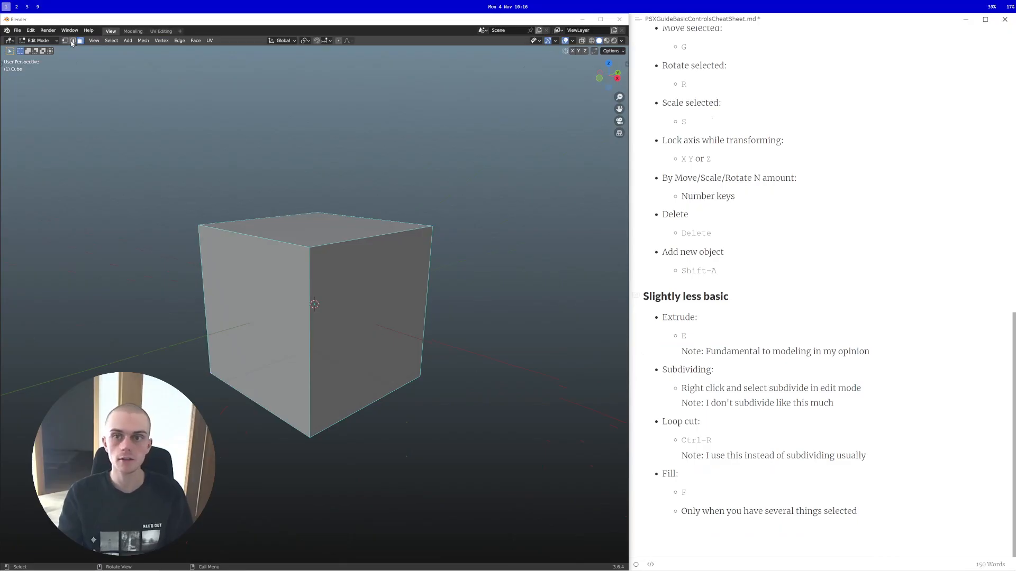
click(72, 41)
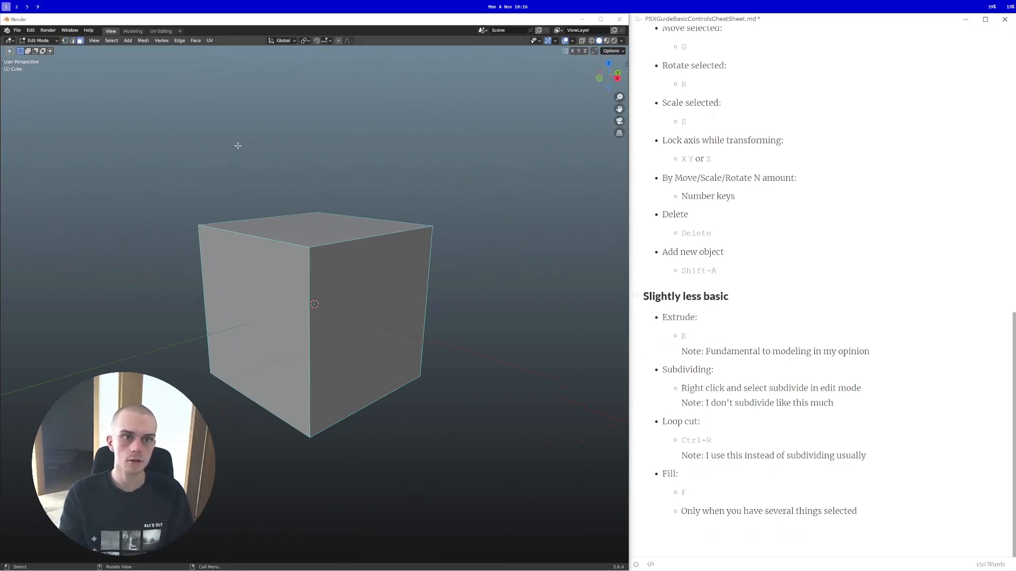
Step: Try extruding the cube's top face upward and scaling the new end smaller, and undo both operations
middle_drag(236, 150, 283, 181)
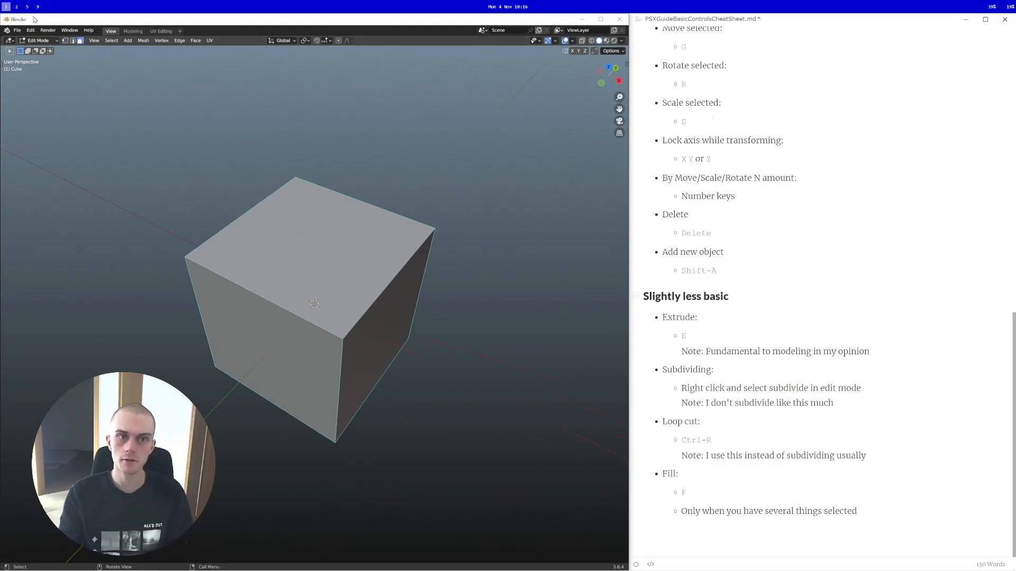
click(383, 201)
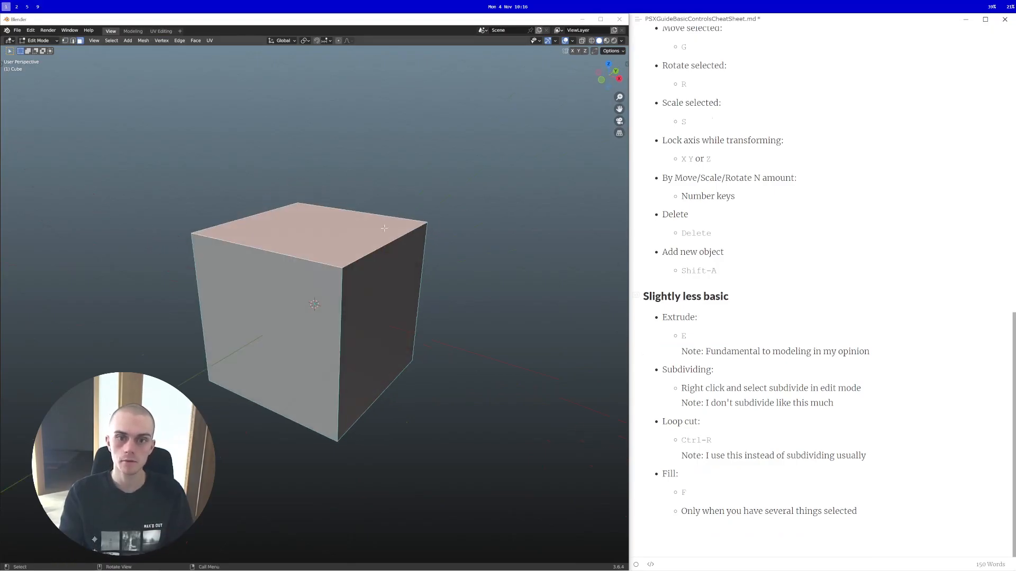
key(e)
key(s)
click(101, 48)
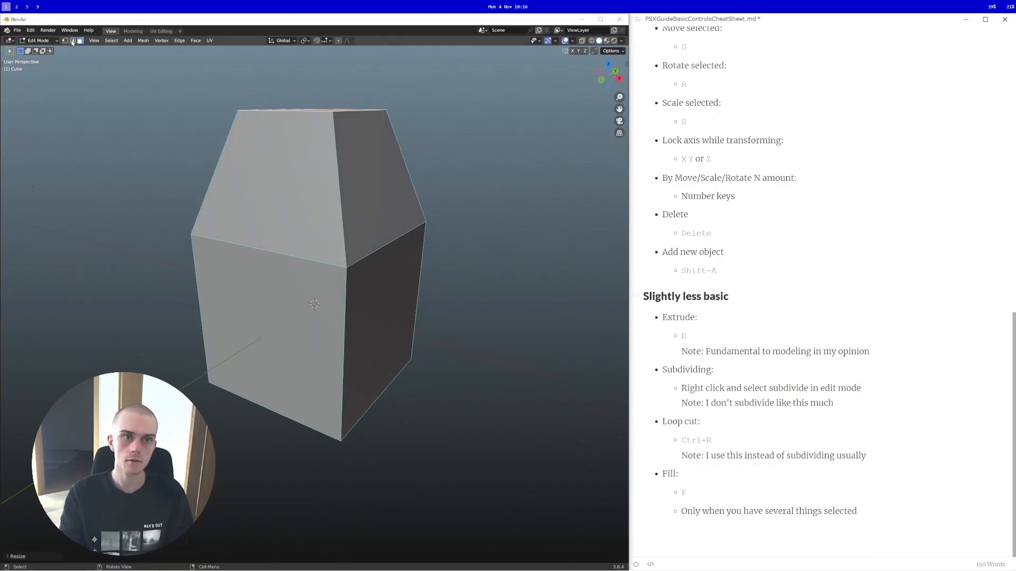
key(alt+a)
middle_drag(337, 171, 478, 179)
key(ctrl+z)
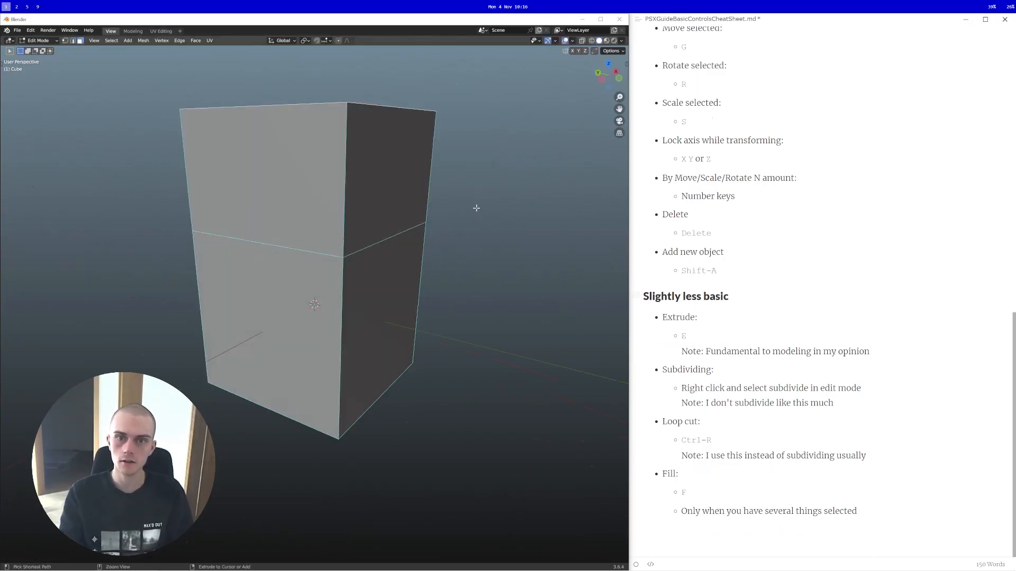
key(ctrl+z)
Step: Select the cube's top face and extrude it upward by exactly 2 m
middle_drag(476, 208, 308, 184)
click(308, 218)
middle_drag(309, 218, 391, 256)
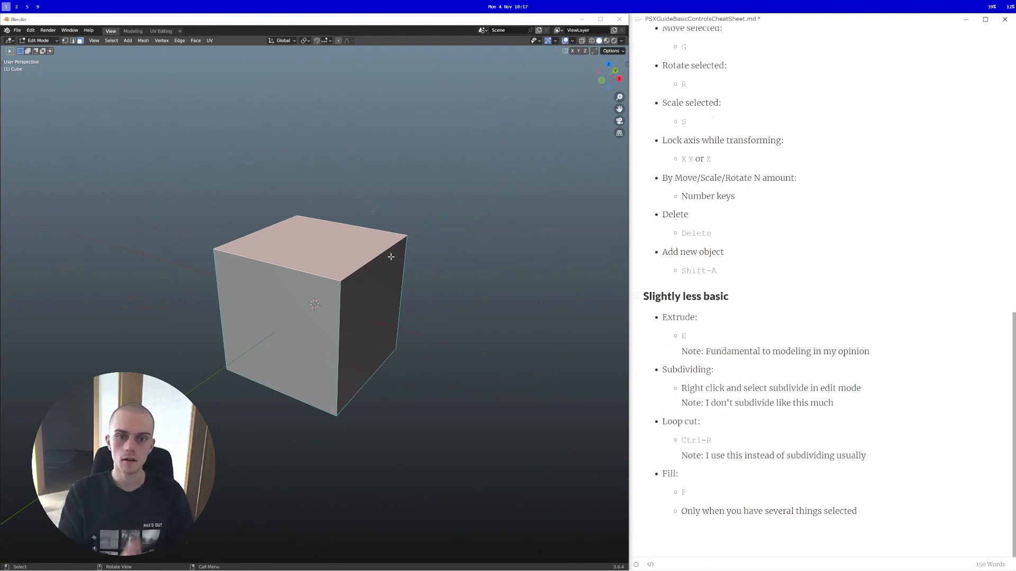
key(e)
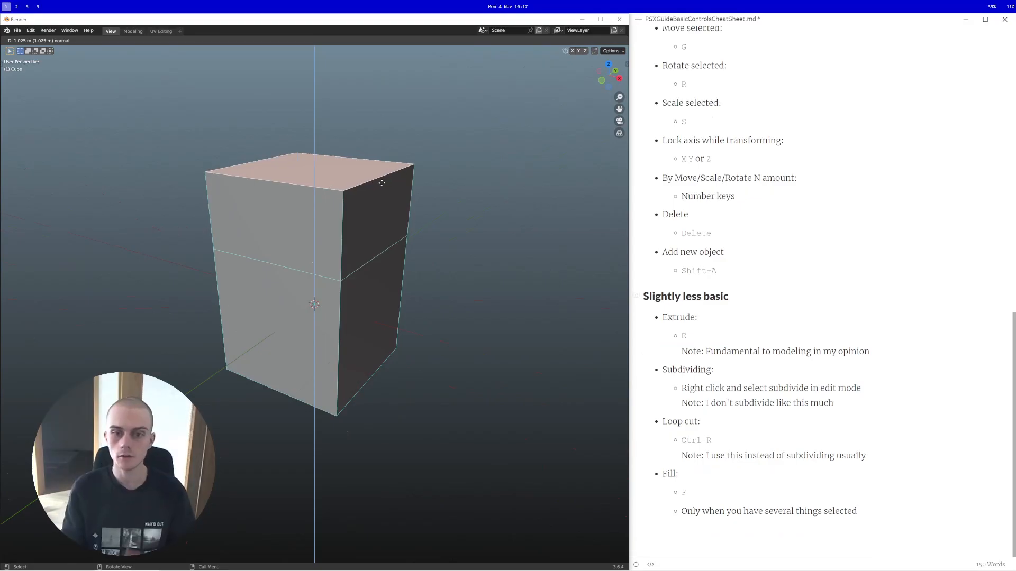
key(2)
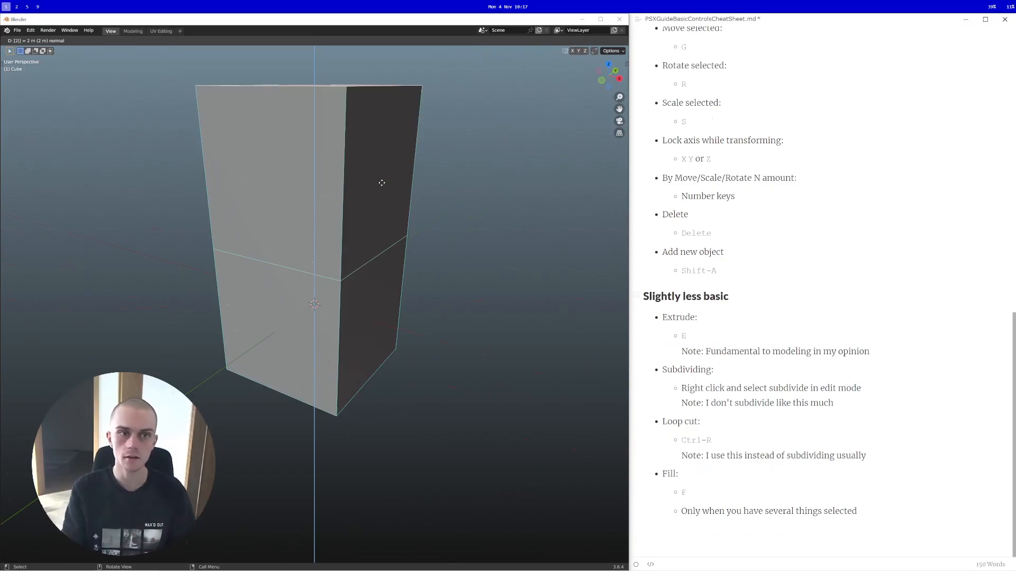
key(Return)
Step: Extrude the top face again and move it diagonally by about 1.76 m
middle_drag(381, 183, 362, 136)
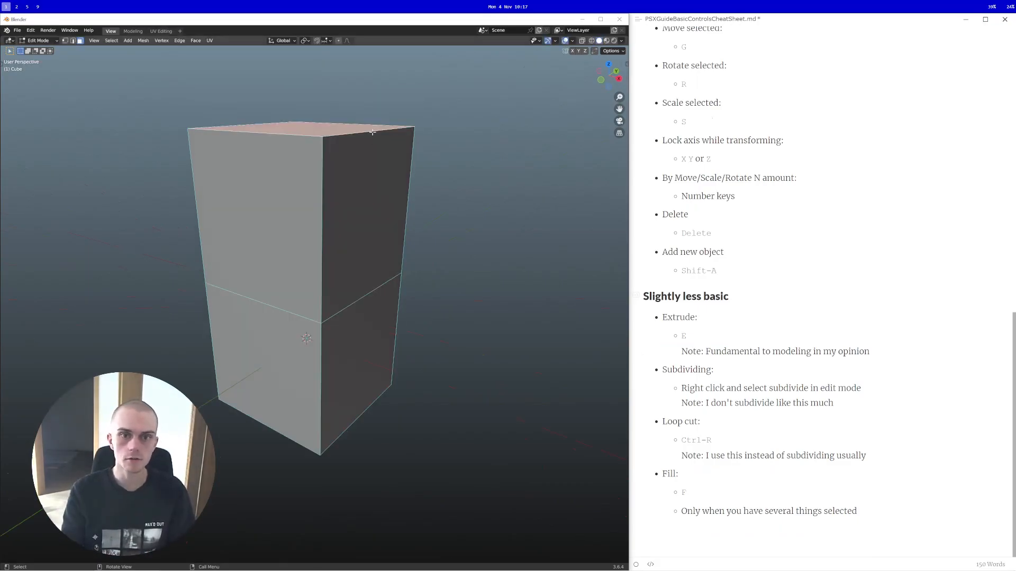
key(e)
right_click(376, 130)
middle_drag(377, 129, 352, 243)
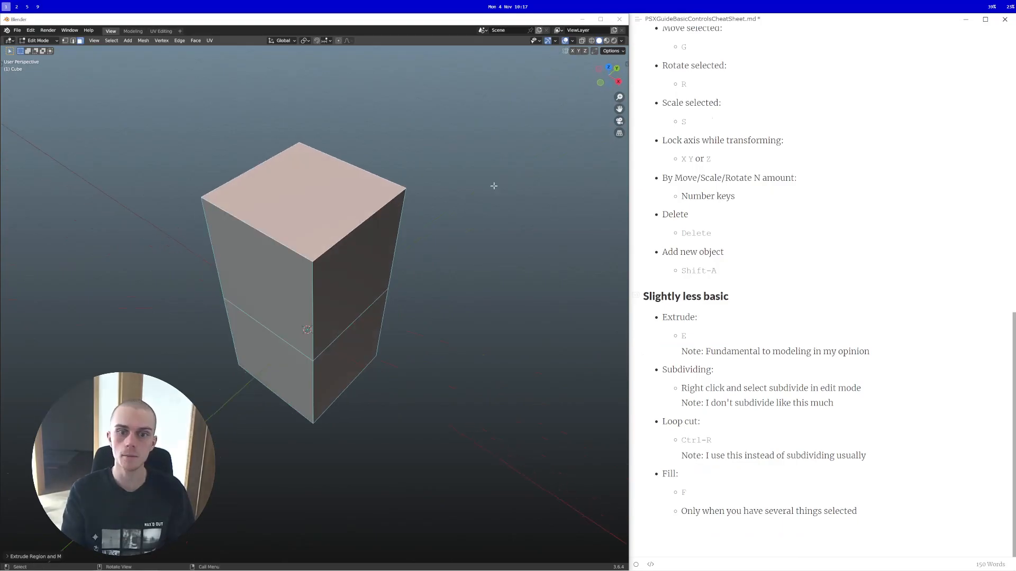
key(s)
key(g)
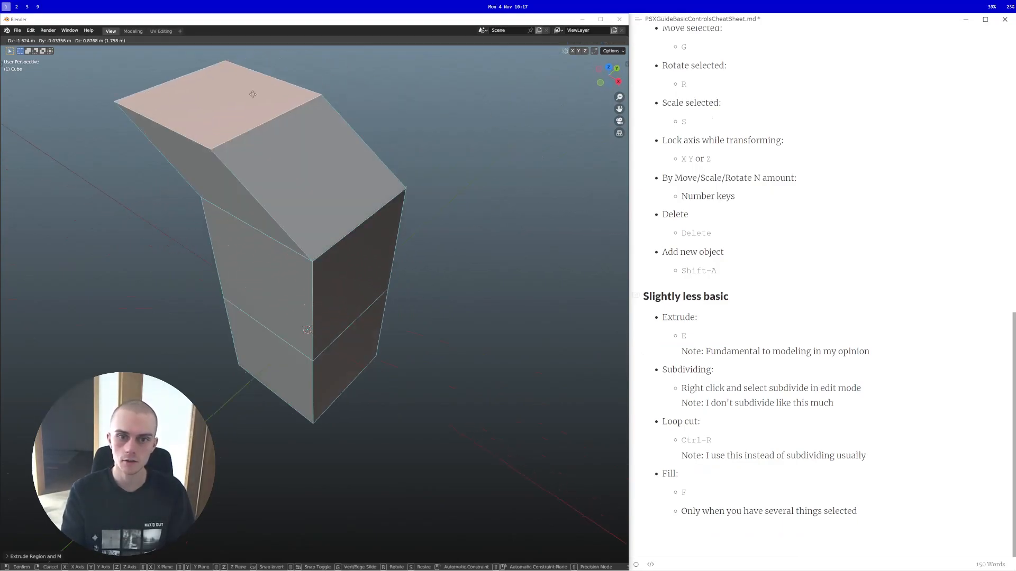
click(252, 95)
Step: Try extruding a side face of the block's upper section outward, and undo that extrusion
click(414, 221)
middle_drag(415, 220, 507, 243)
key(e)
click(588, 238)
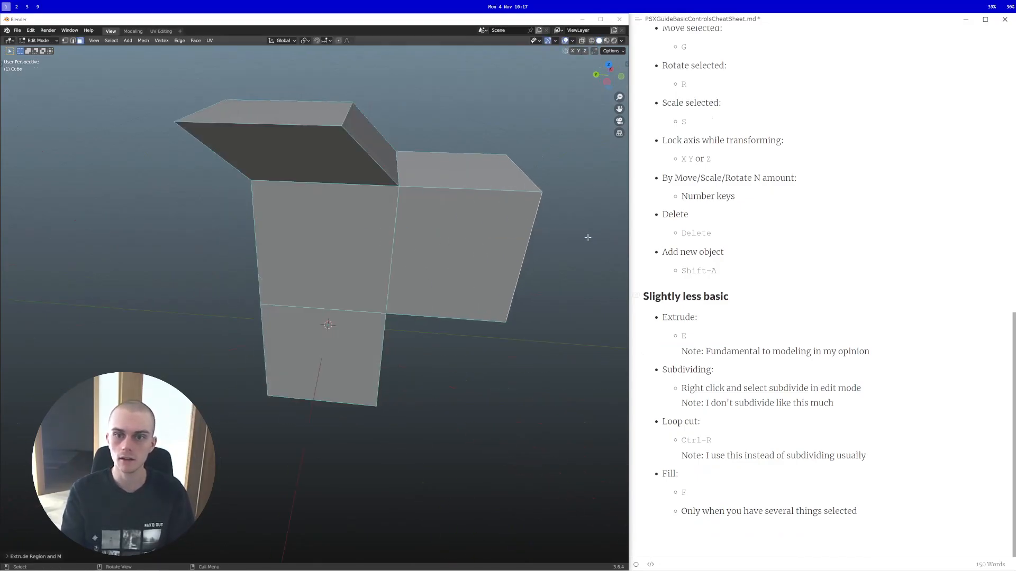
key(ctrl+z)
key(ctrl+z)
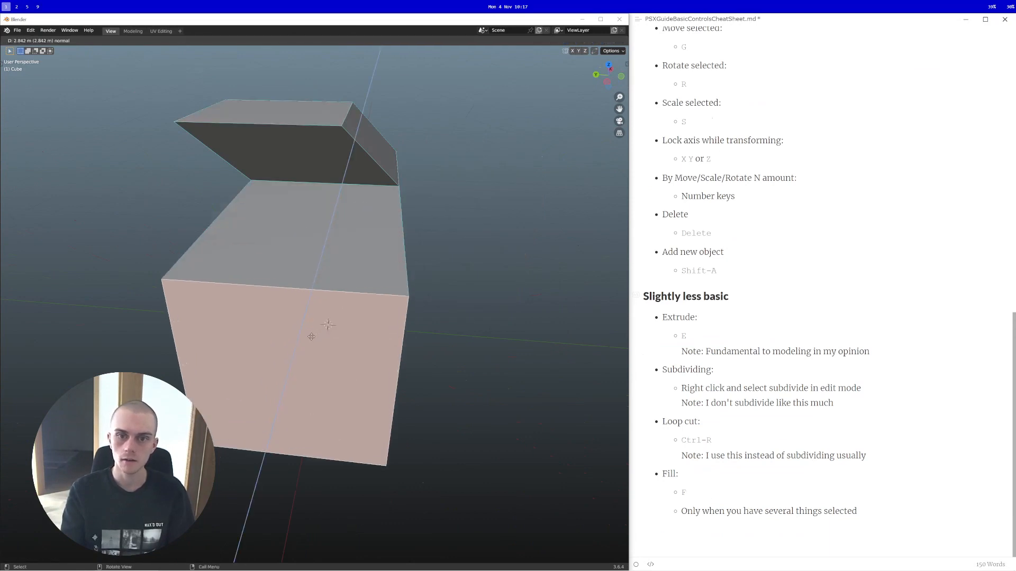
Step: Undo the remaining face extrusions and scaling until only the plain cube is left
middle_drag(466, 220, 397, 192)
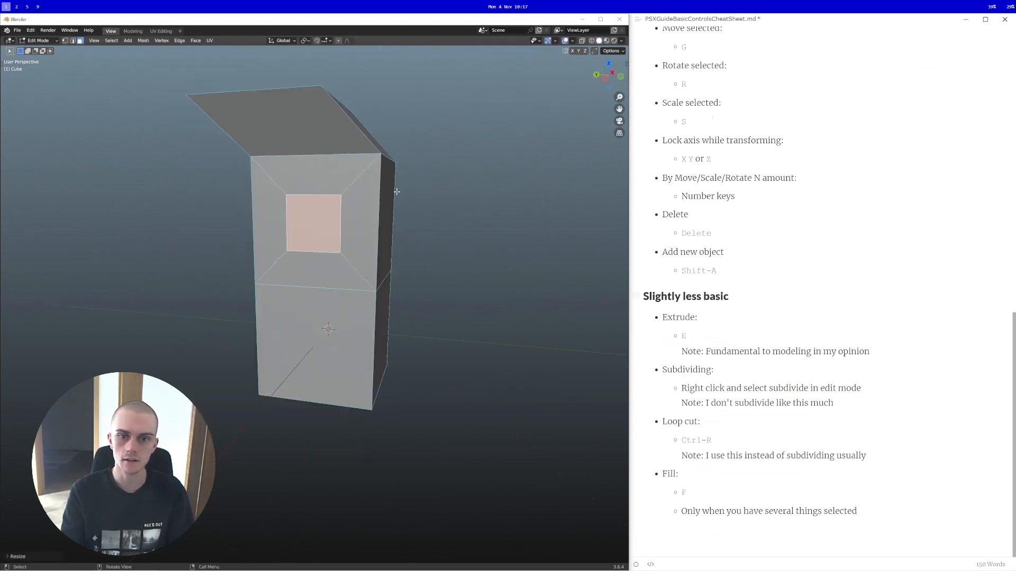
key(ctrl+z)
key(ctrl+z)
key(ctrl+z)
key(ctrl+z)
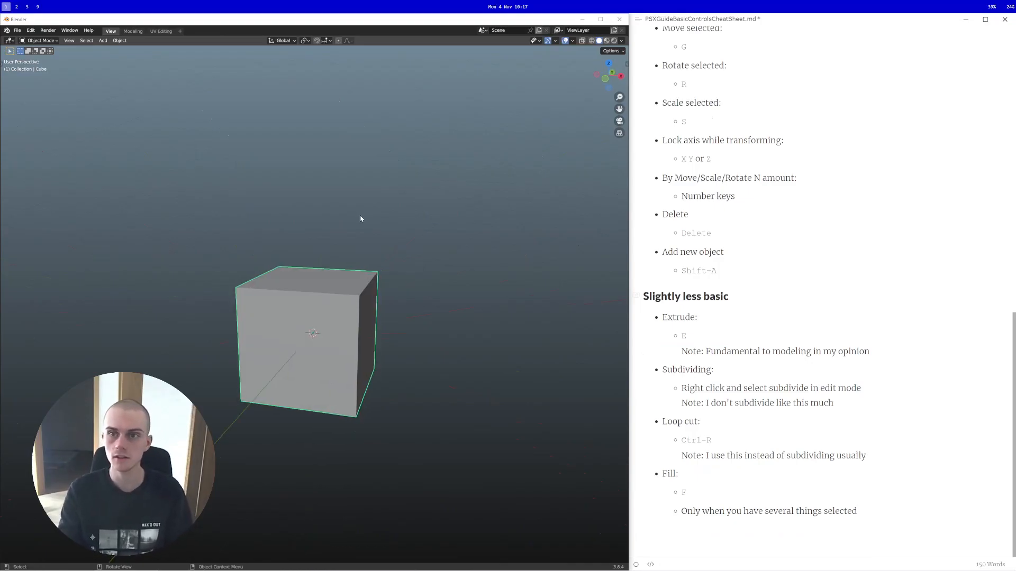
Step: Put the cube back into Edit Mode and clear its selection
key(Tab)
key(alt+a)
scroll(325, 250, up, 2)
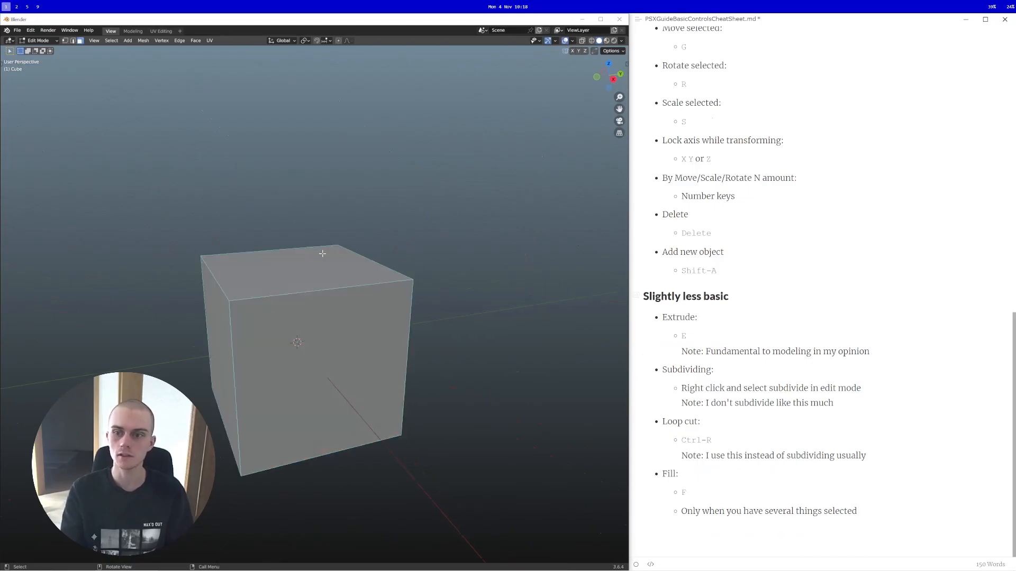
Step: Try a loop cut and a loop deletion on the cube, undo them and select all its geometry
middle_drag(324, 249, 362, 287)
key(ctrl+r)
click(384, 296)
key(a)
key(alt+a)
alt+click(361, 285)
key(Delete)
key(ctrl+z)
key(a)
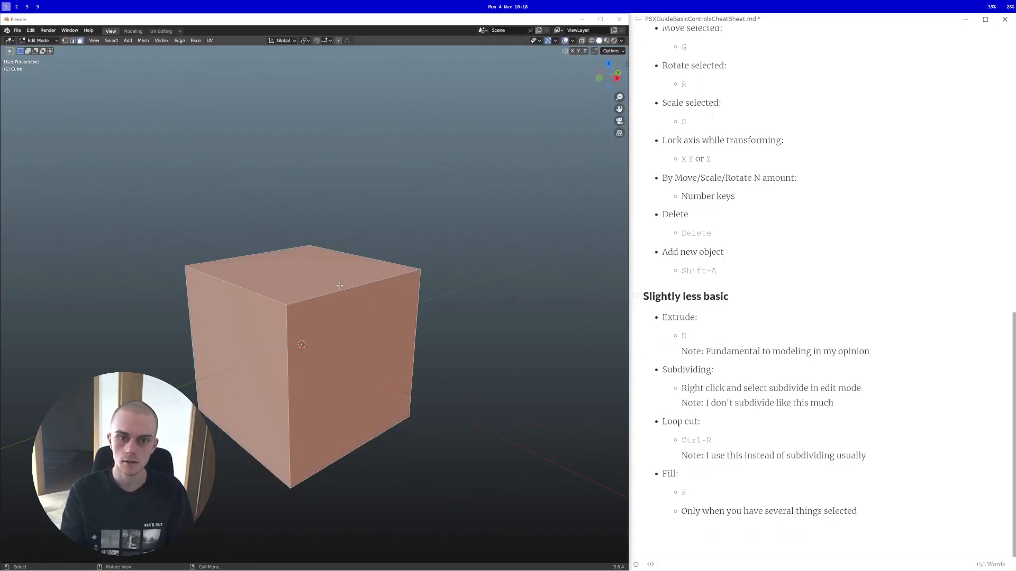
Step: Try adding a centred horizontal loop cut around the cube and scaling the loop, and undo both
key(ctrl+r)
click(295, 336)
right_click(294, 336)
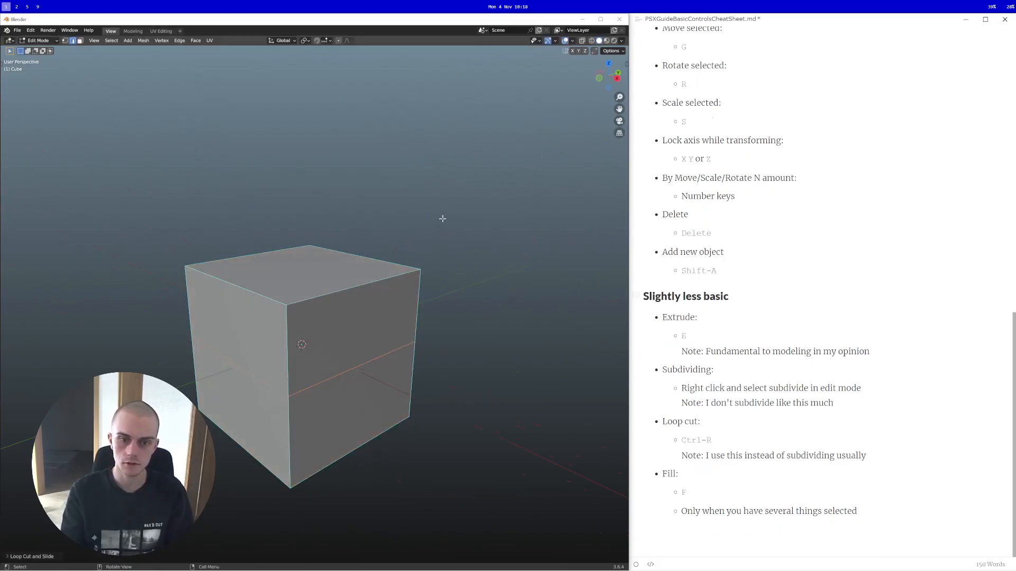
key(s)
click(338, 294)
key(ctrl+z)
key(ctrl+z)
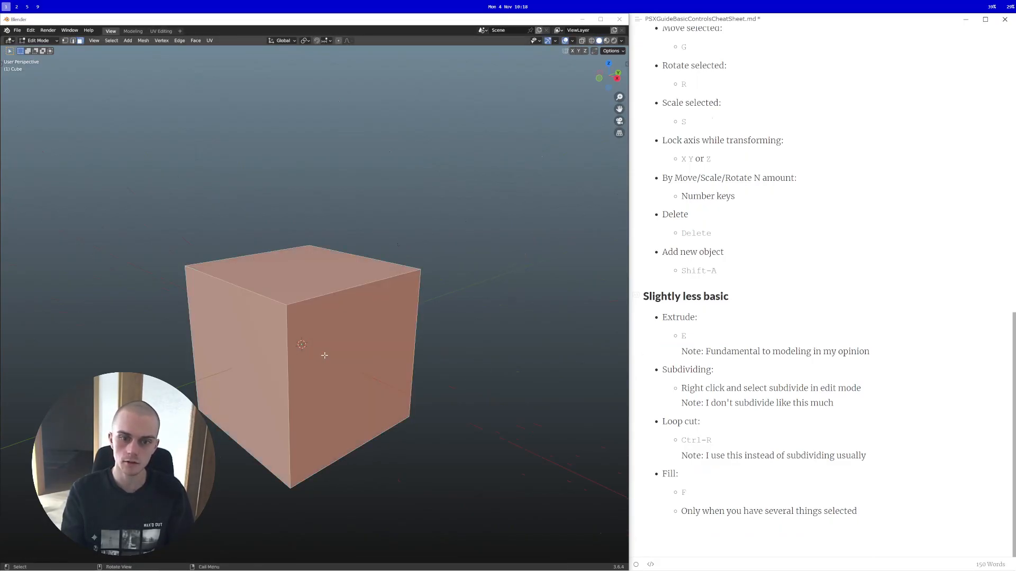
Step: Practise selecting and deselecting all of the cube's faces, leaving nothing selected
key(alt+a)
key(a)
scroll(340, 318, up, 5)
key(alt+a)
scroll(352, 306, down, 4)
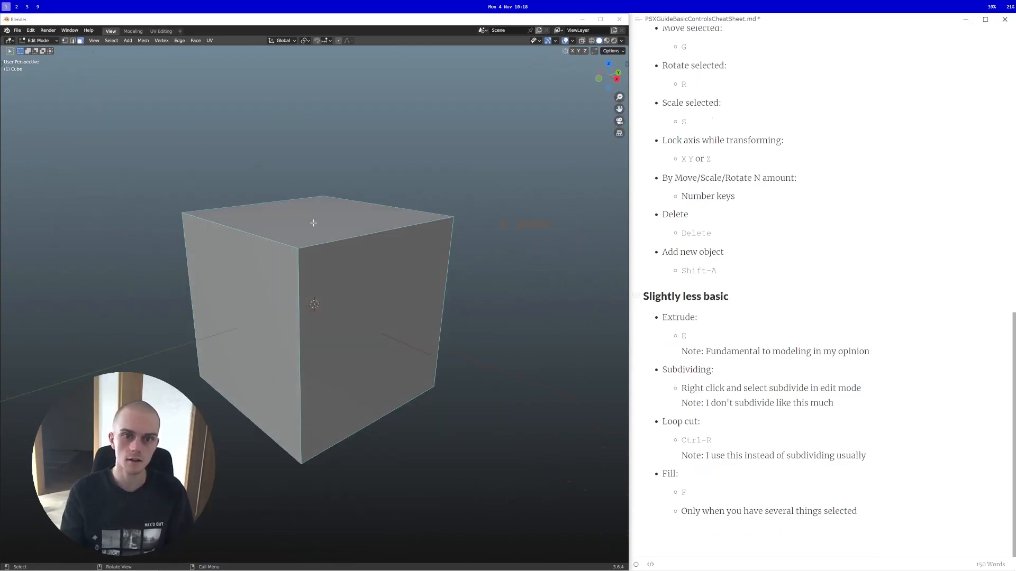
Step: Subdivide only the cube's top face and clear the selection
click(313, 223)
right_click(313, 222)
click(313, 215)
key(alt+a)
Step: Try a loop cut across the subdivided top face, and undo it together with the subdivision
key(ctrl+r)
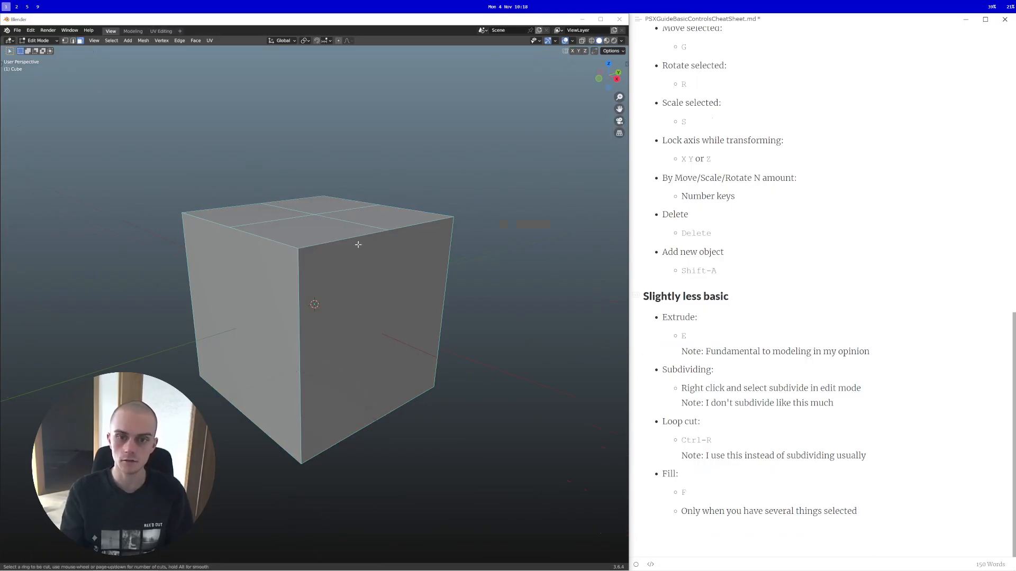
click(356, 223)
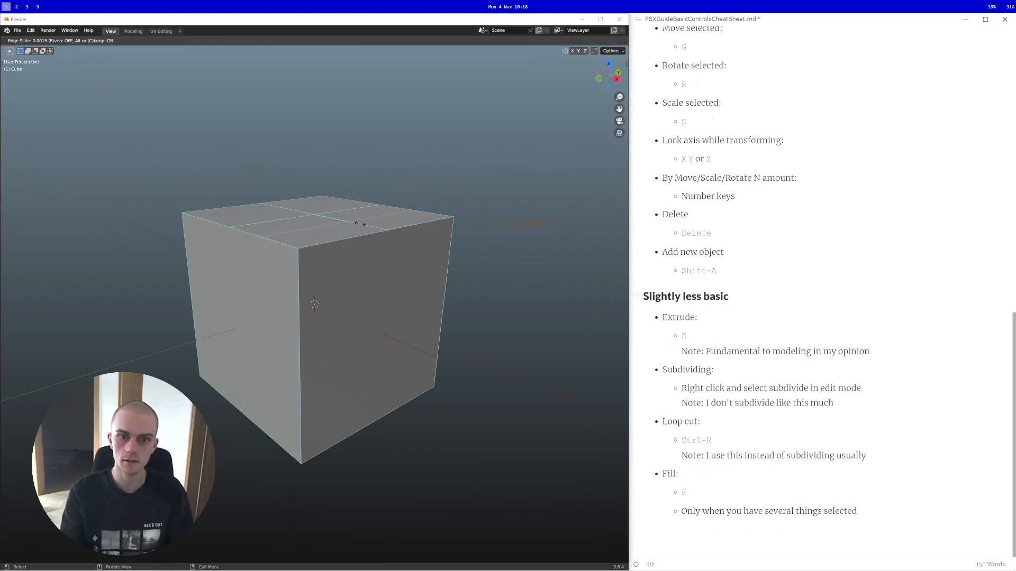
click(280, 330)
key(ctrl+z)
key(ctrl+z)
key(ctrl+z)
key(ctrl+z)
key(ctrl+z)
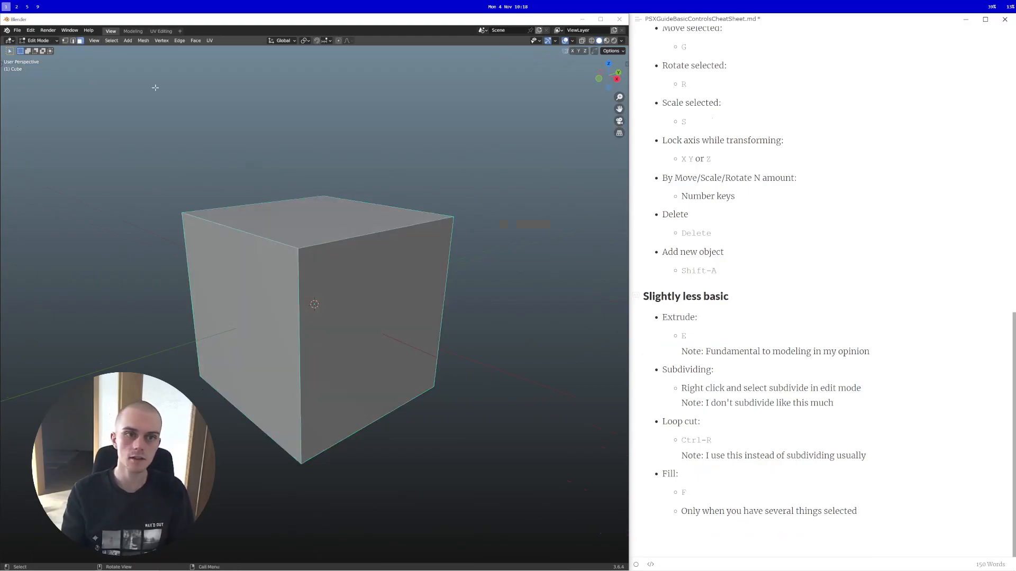
Step: Try a horizontal loop cut around the cube, slide it to different heights, and undo it
middle_drag(347, 265, 358, 253)
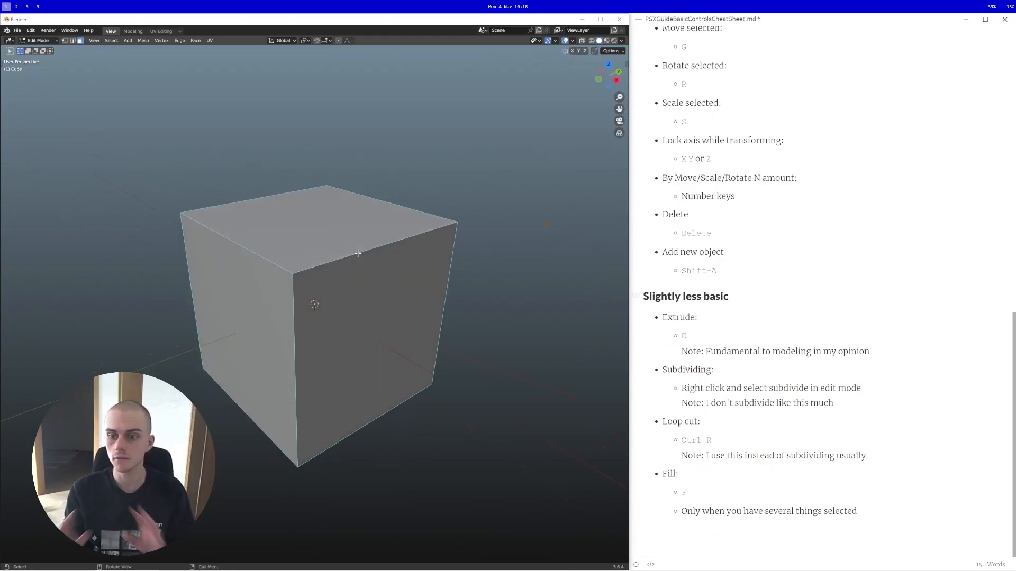
key(ctrl+r)
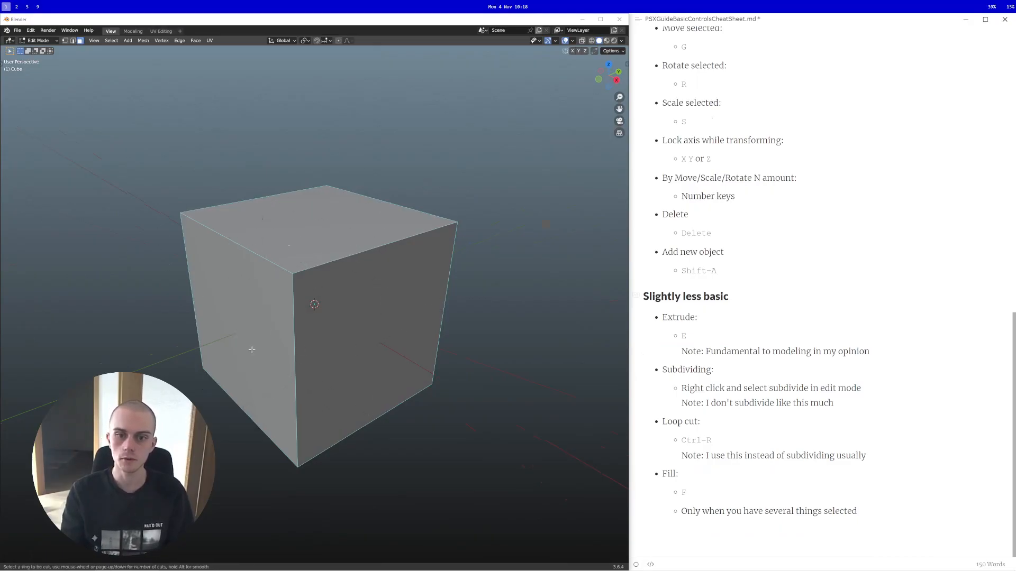
drag(286, 330, 272, 400)
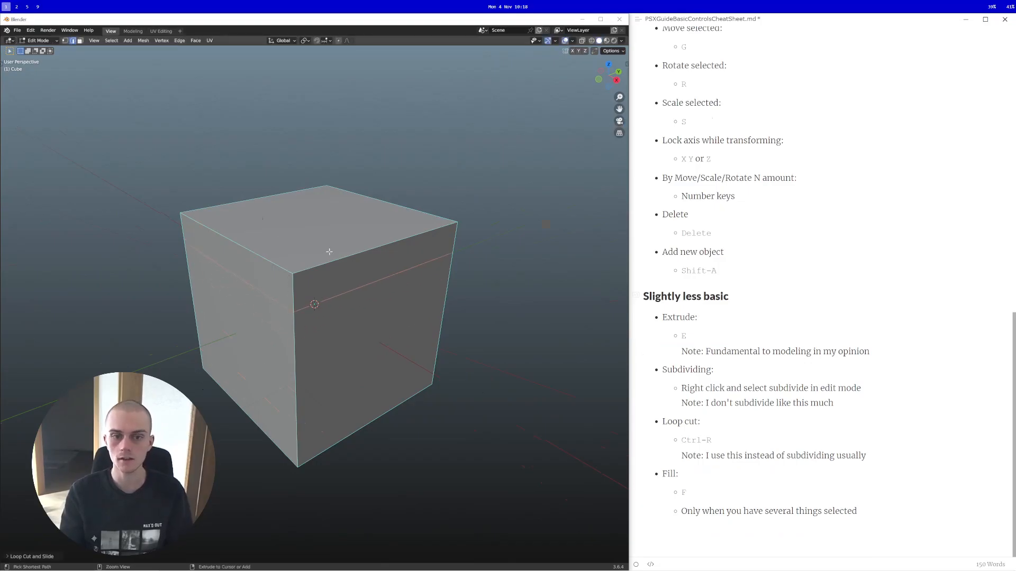
key(ctrl+z)
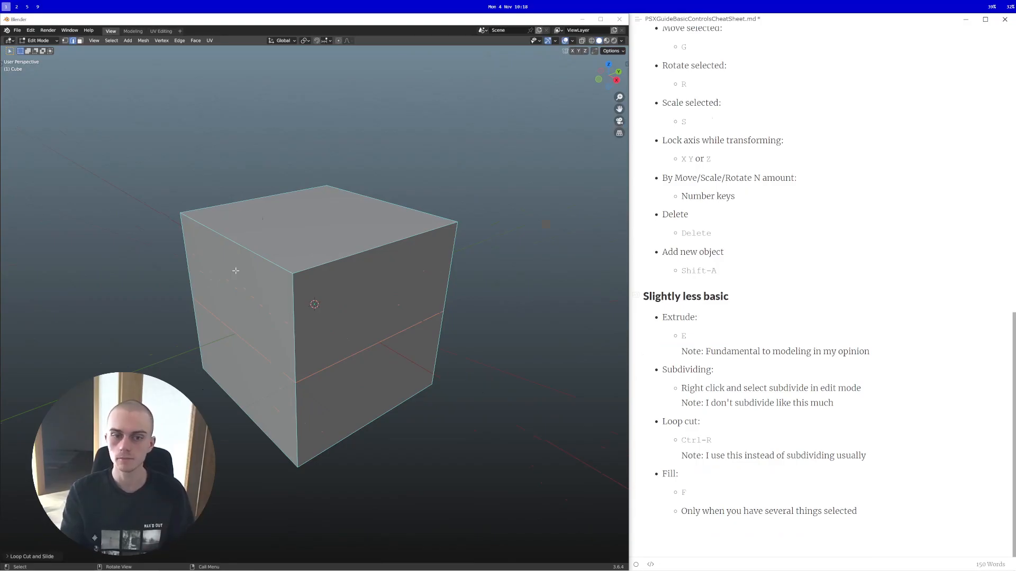
Step: Select all of the cube's faces in face select mode and subdivide the whole cube once
key(3)
key(a)
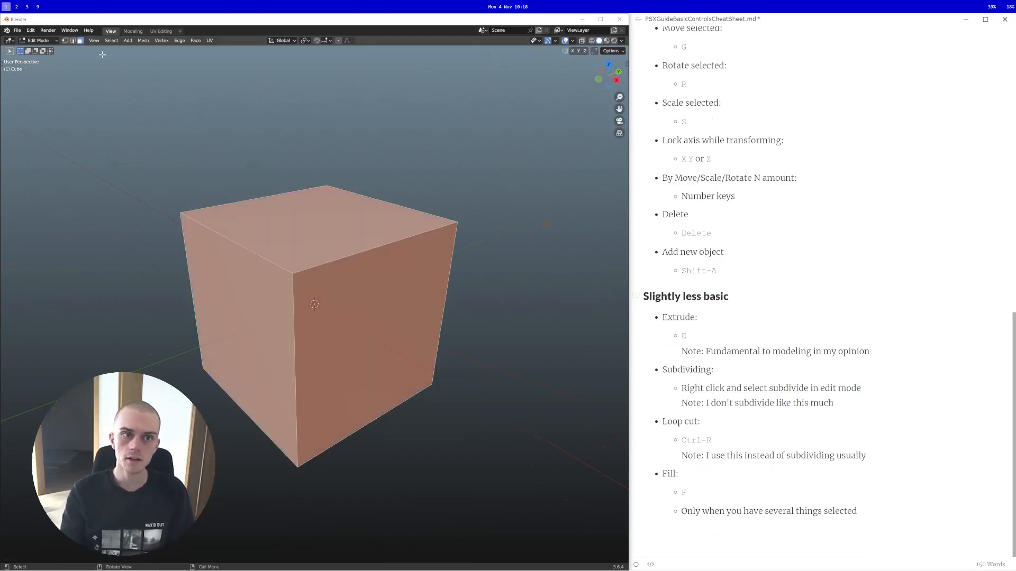
key(alt+a)
key(a)
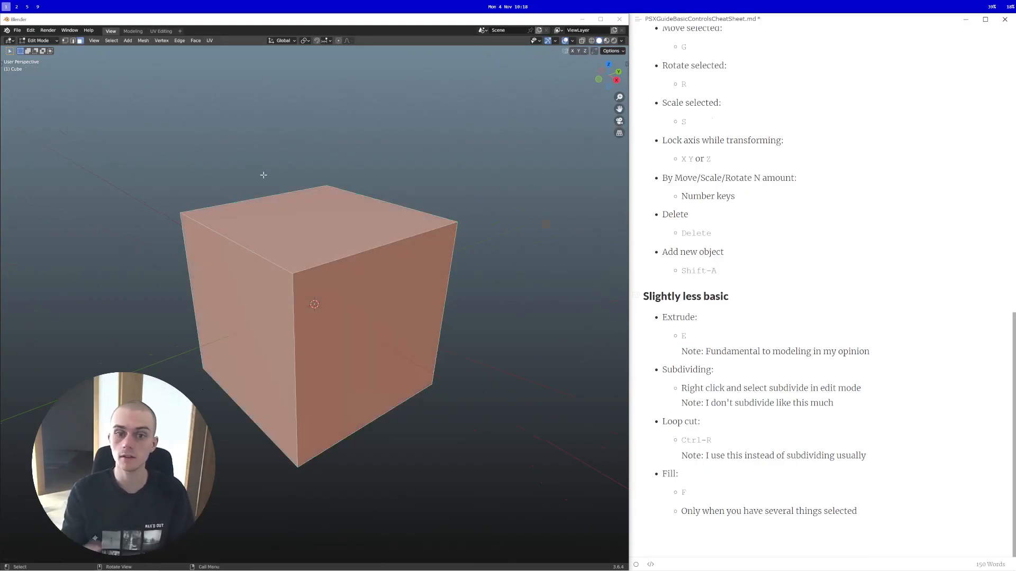
right_click(325, 186)
click(325, 187)
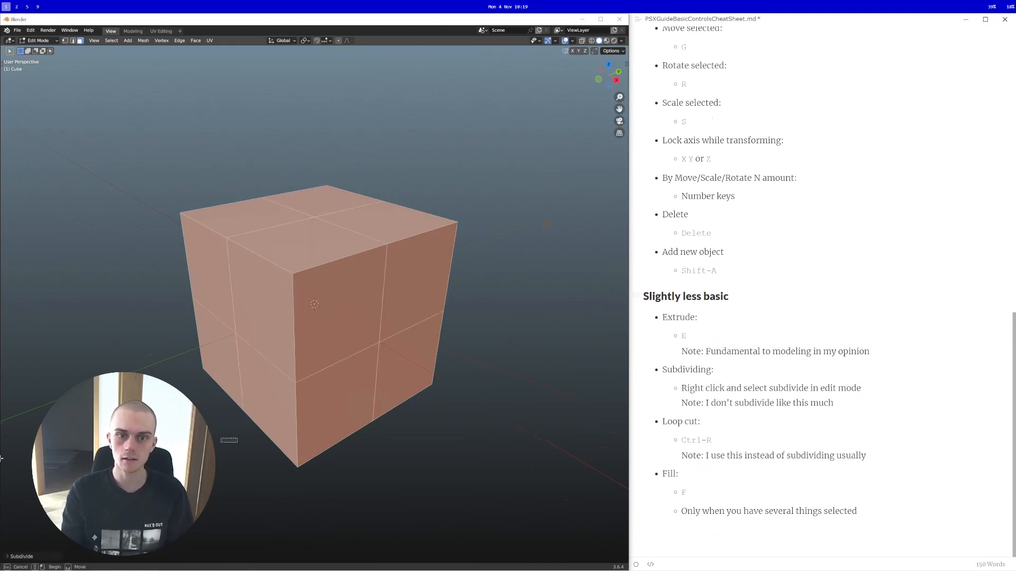
Step: Try subdividing the cube again in vertex select mode, and undo everything back to the unsubdivided cube
key(alt+a)
key(a)
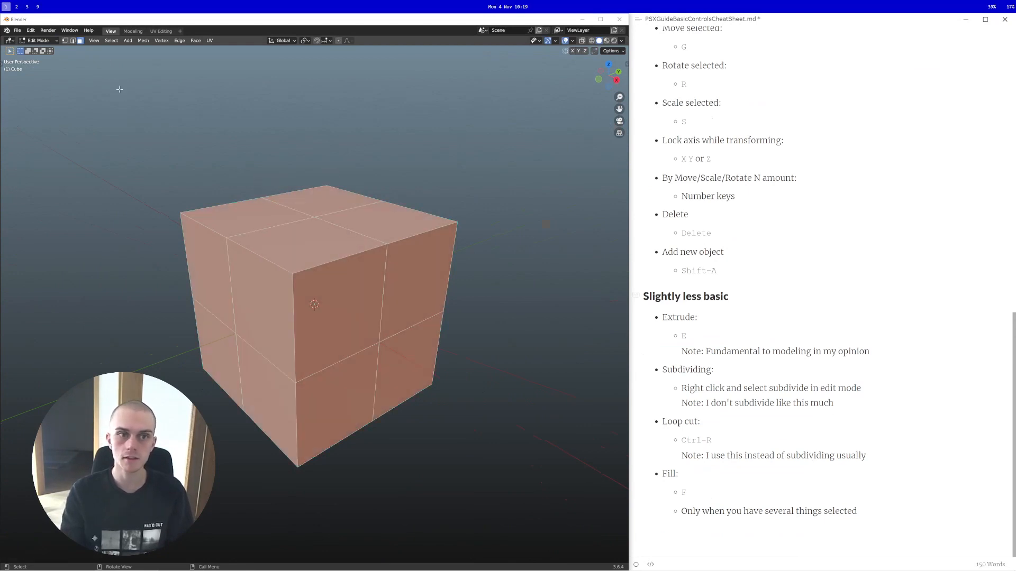
key(1)
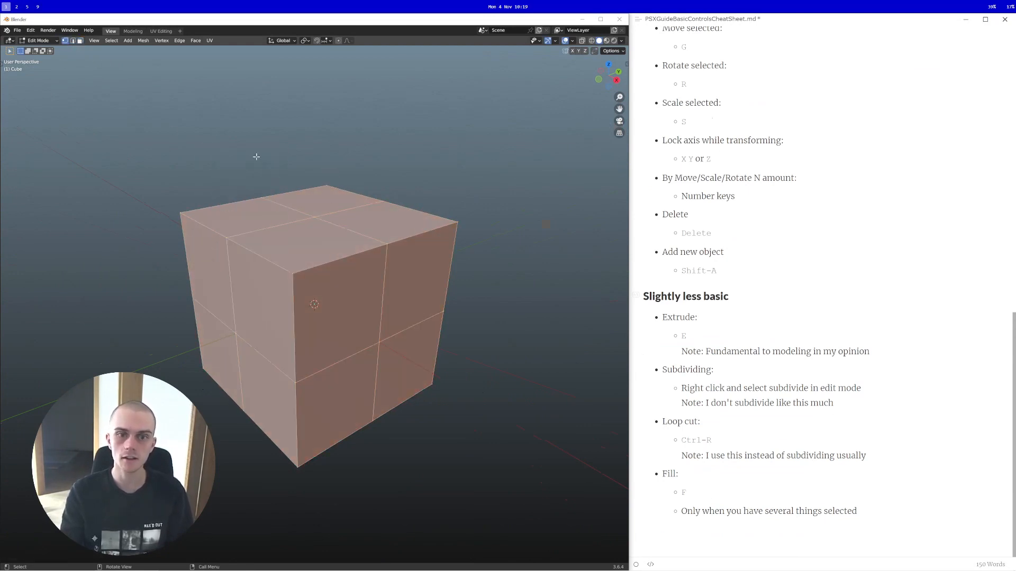
right_click(256, 156)
click(259, 152)
key(ctrl+z)
key(ctrl+z)
key(ctrl+z)
key(ctrl+z)
key(ctrl+z)
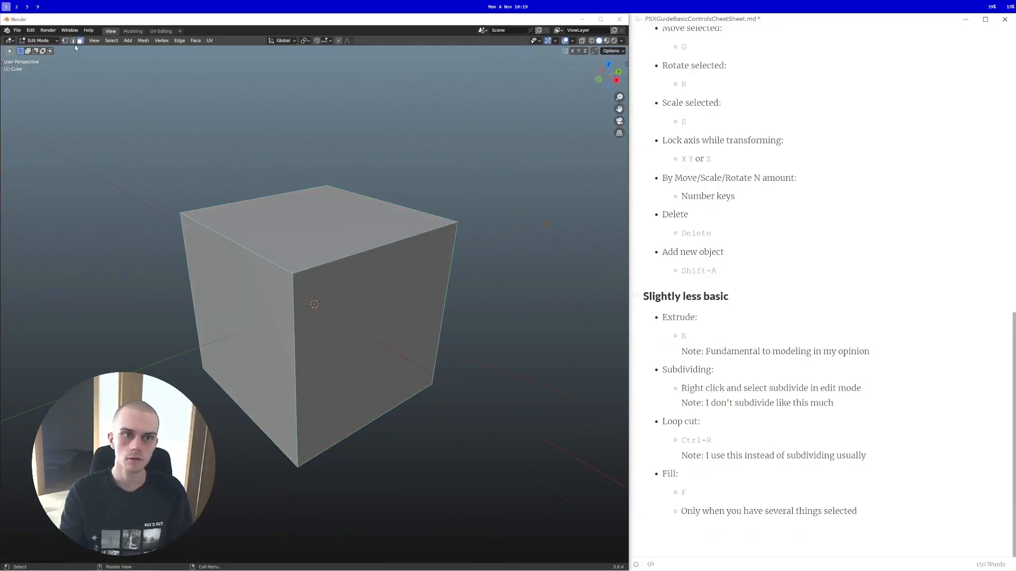
Step: Subdivide the whole cube once in vertex select mode and clear the selection
click(64, 41)
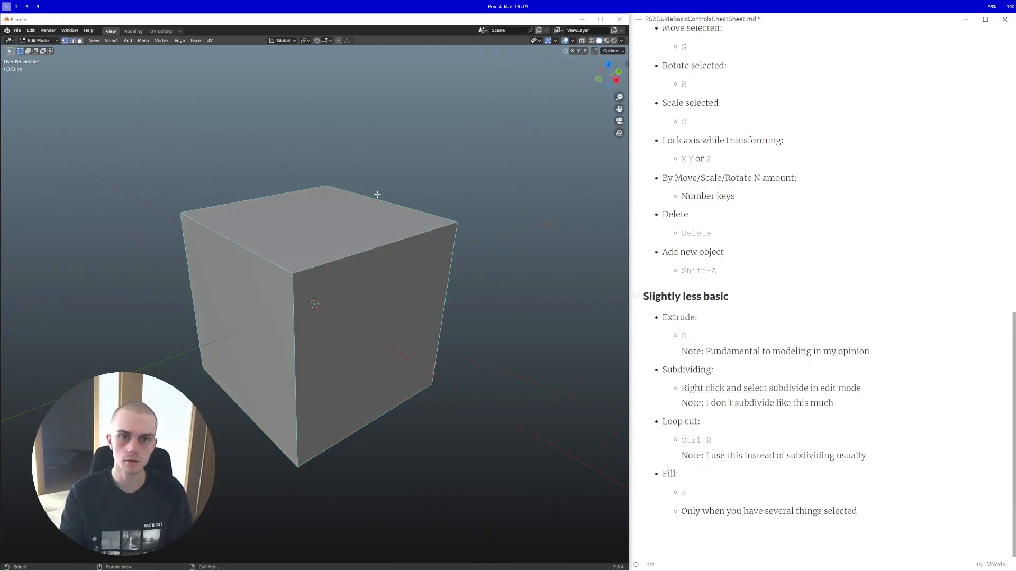
key(a)
right_click(213, 129)
click(214, 130)
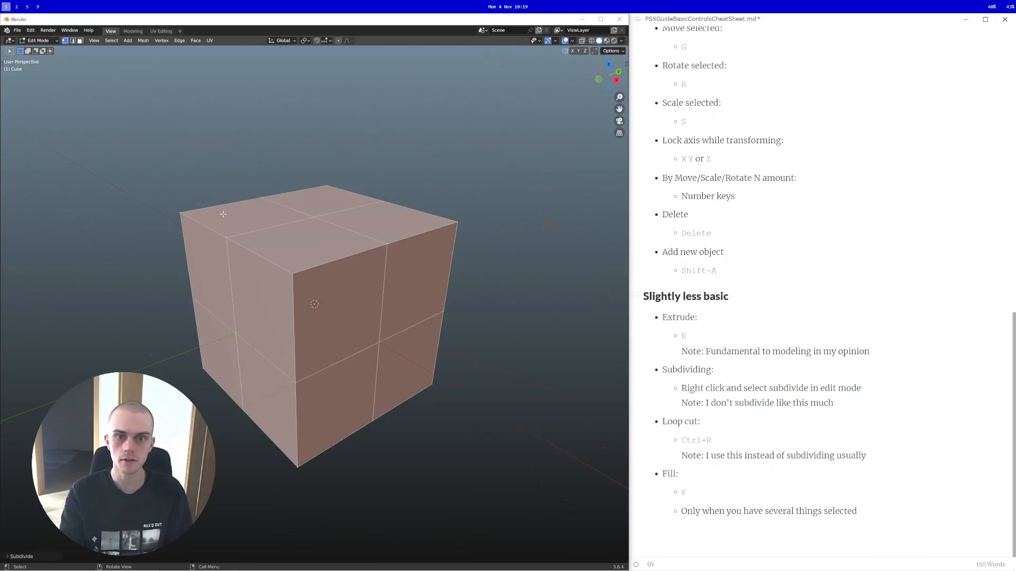
key(alt+a)
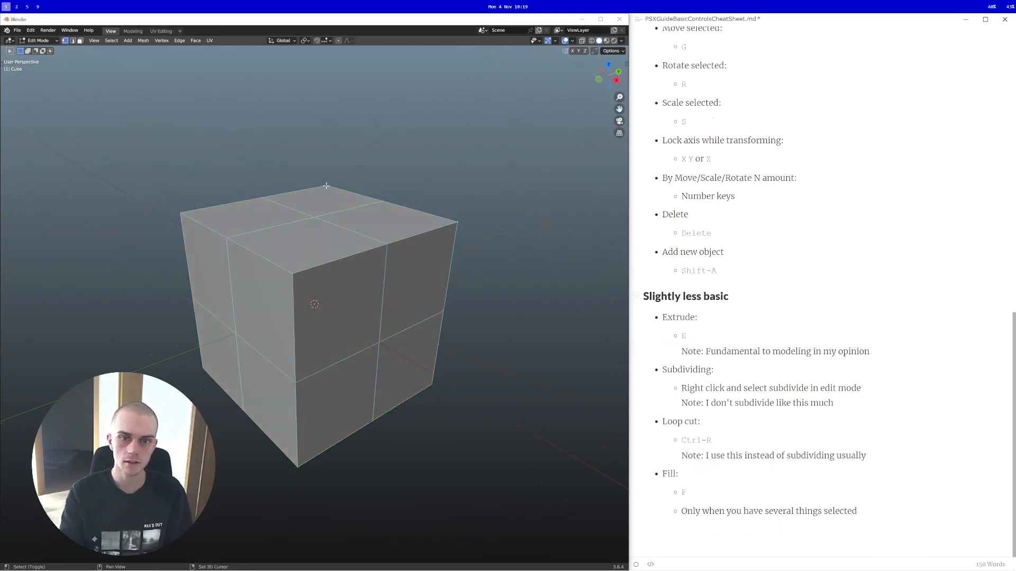
Step: Delete the cube's top face and one adjoining side face in face select mode
middle_drag(194, 205, 422, 249)
key(a)
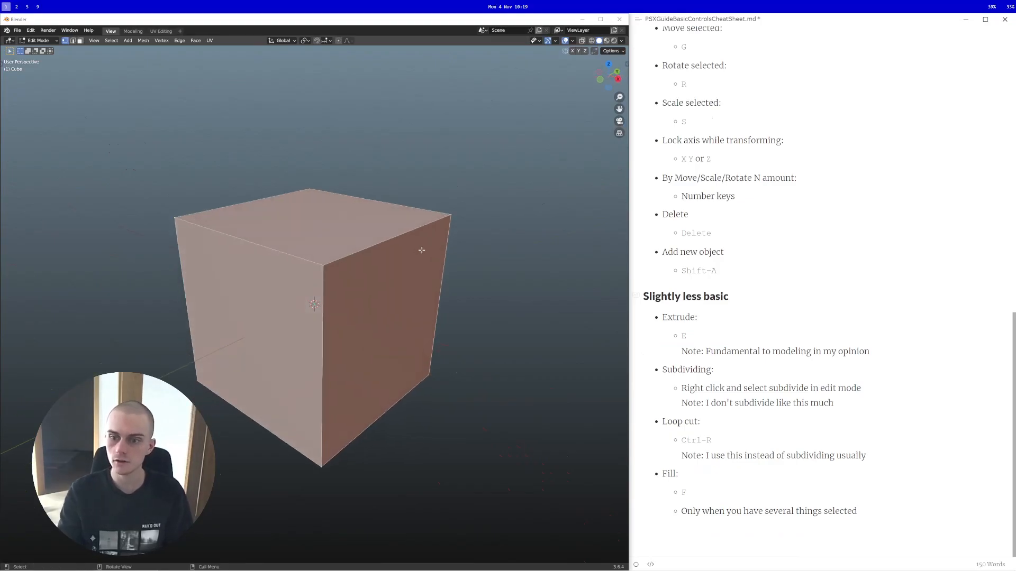
key(alt+a)
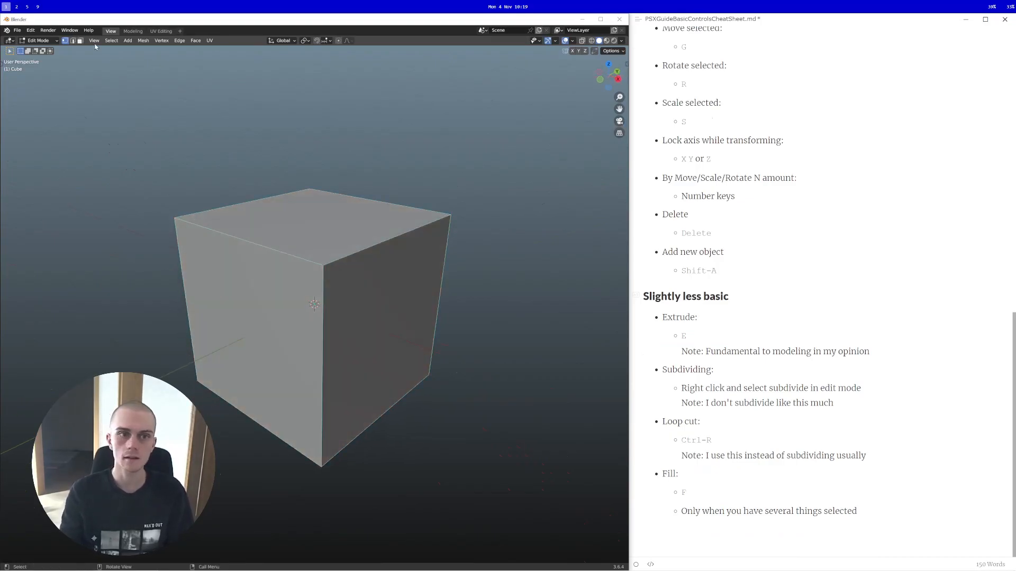
click(81, 42)
click(344, 257)
middle_drag(339, 236, 373, 237)
shift+click(360, 237)
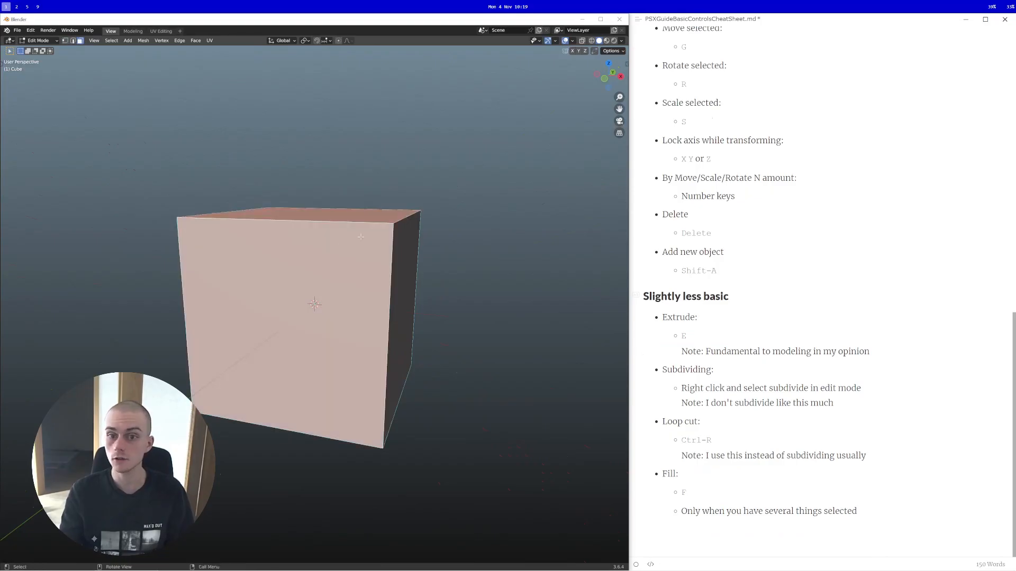
key(x)
click(356, 236)
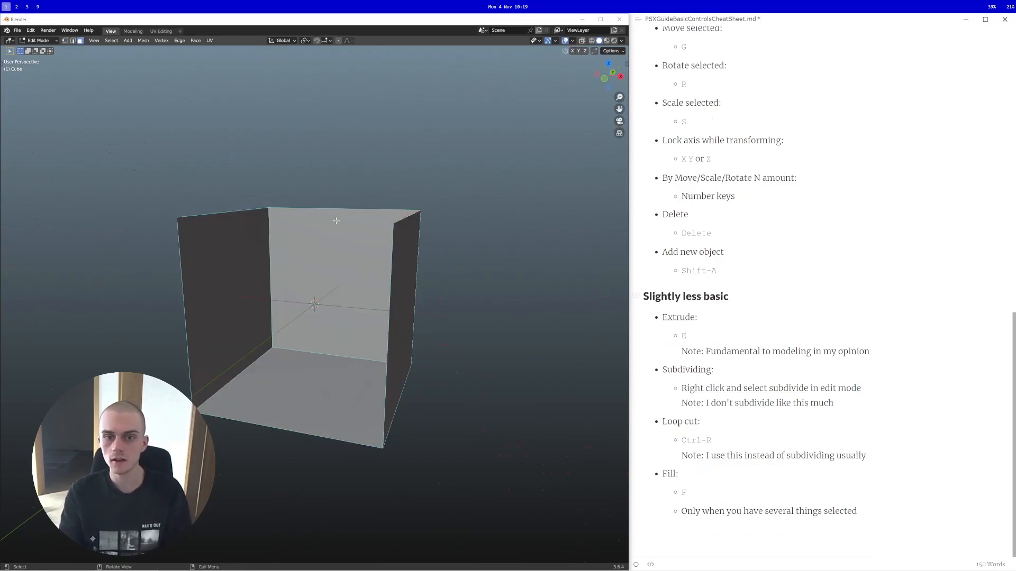
Step: In vertex select mode, join the two upper corners across the gap with an edge and fill the cube's top face
middle_drag(335, 220, 236, 221)
key(1)
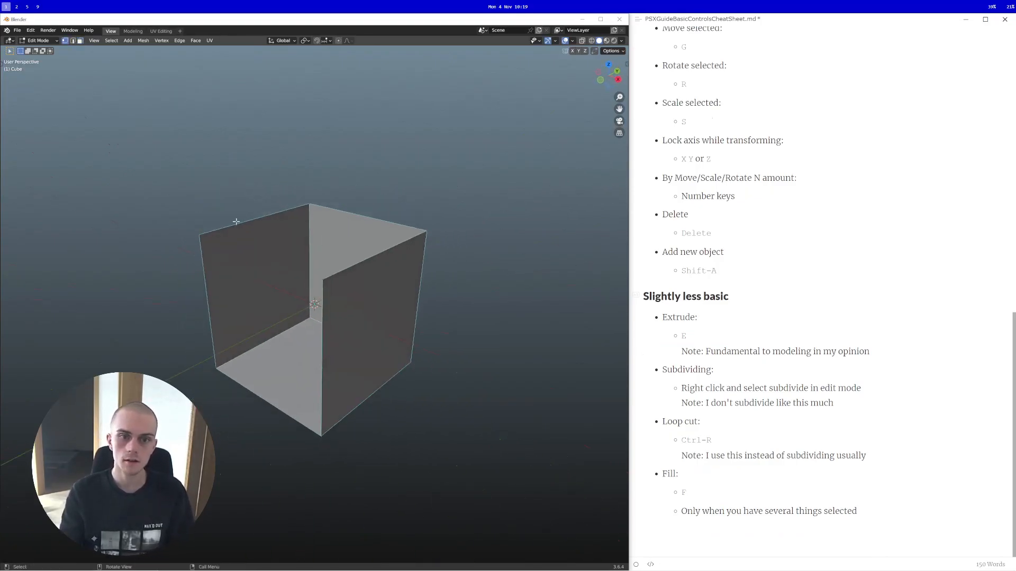
middle_drag(322, 292, 358, 272)
middle_drag(428, 276, 382, 270)
scroll(344, 260, up, 1)
middle_drag(333, 253, 474, 290)
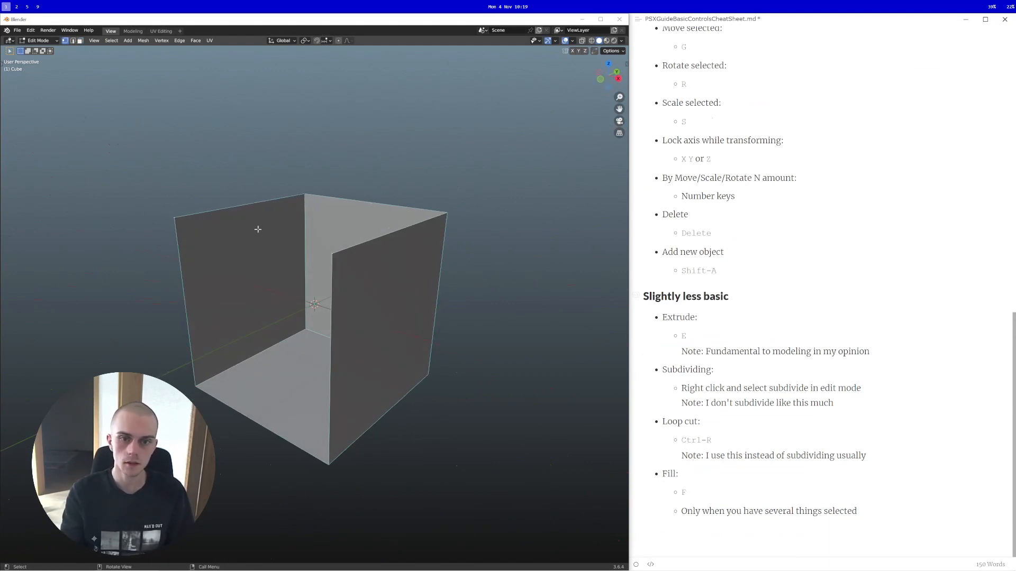
middle_drag(322, 267, 329, 283)
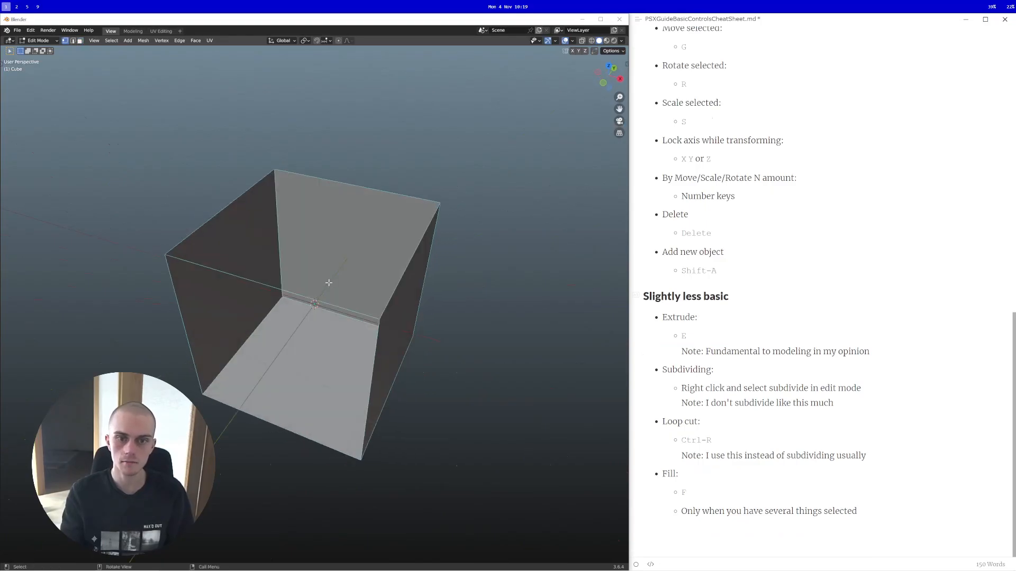
key(f)
click(468, 263)
Step: Try moving a vertical edge and an upper edge of the refilled cube, reverting each move
middle_drag(375, 309, 328, 272)
key(g)
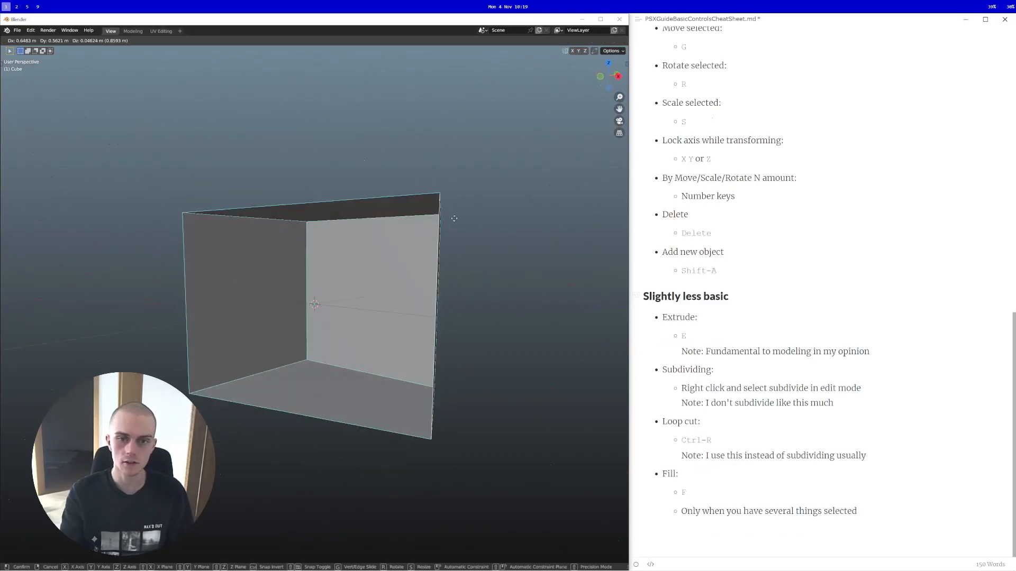
click(309, 279)
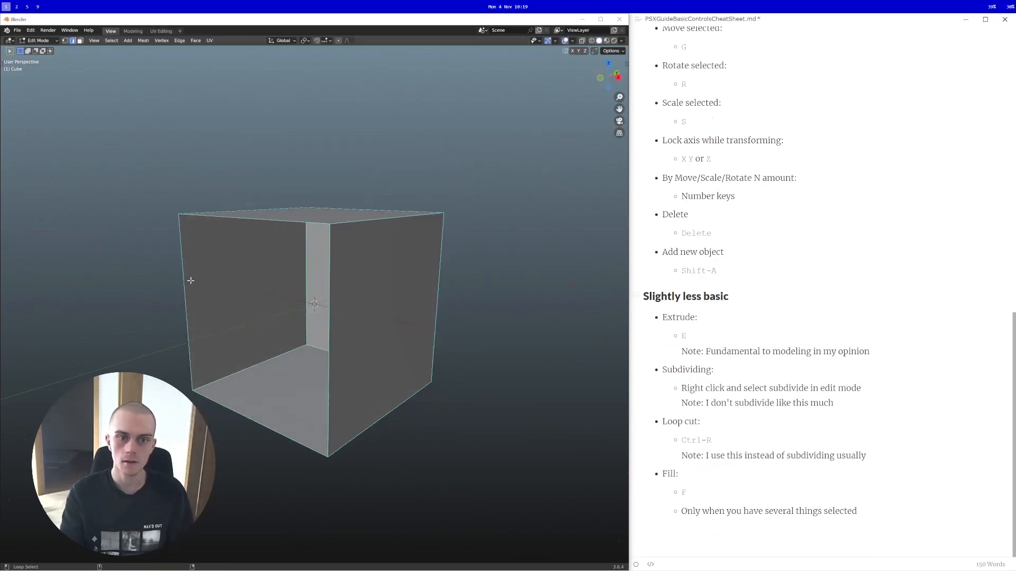
key(ctrl+z)
middle_drag(374, 226, 288, 226)
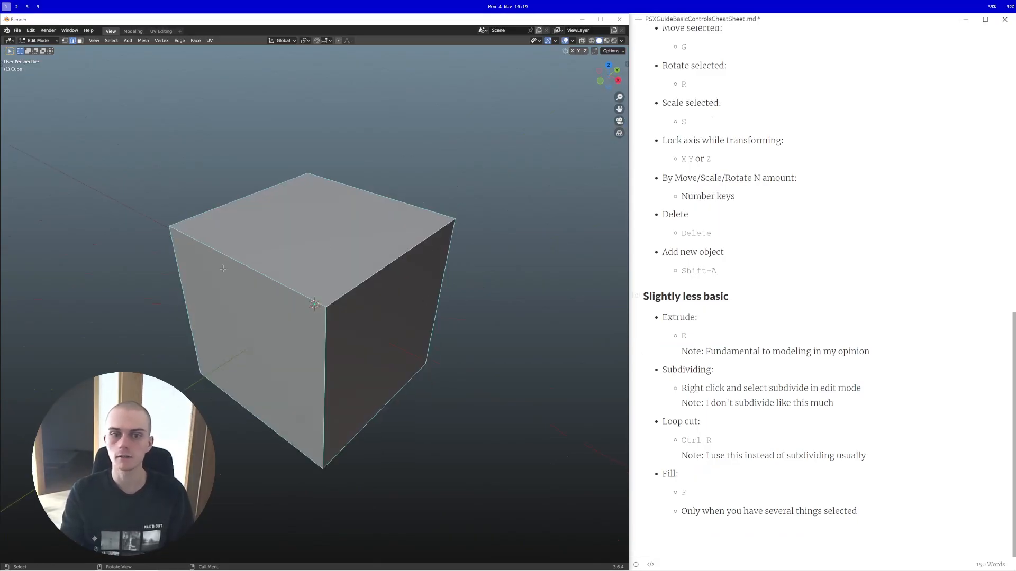
key(g)
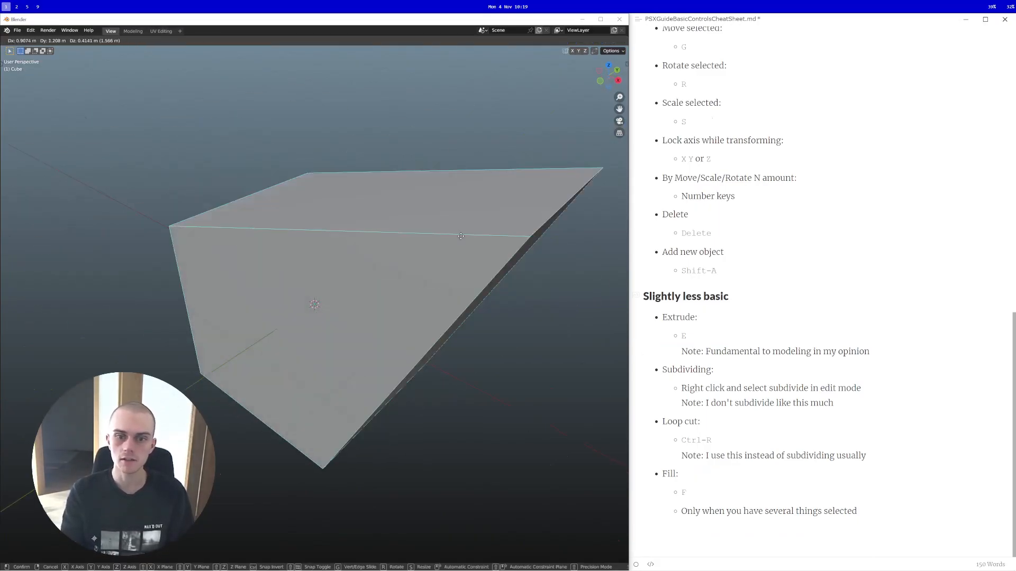
right_click(407, 305)
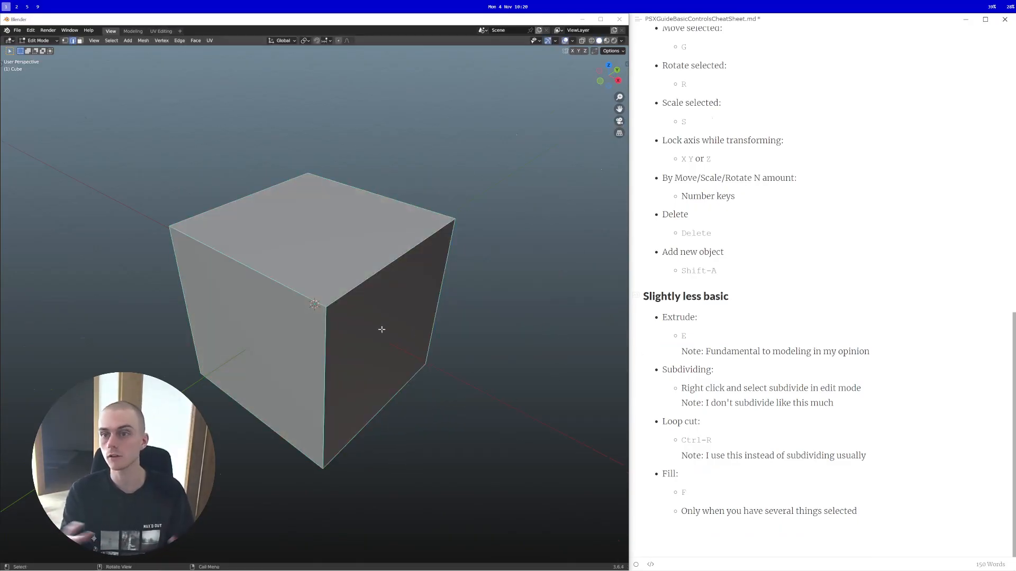
Step: Select the top face in face select mode, try deleting it with the Vertices option, and undo the deletion
middle_drag(381, 329, 401, 328)
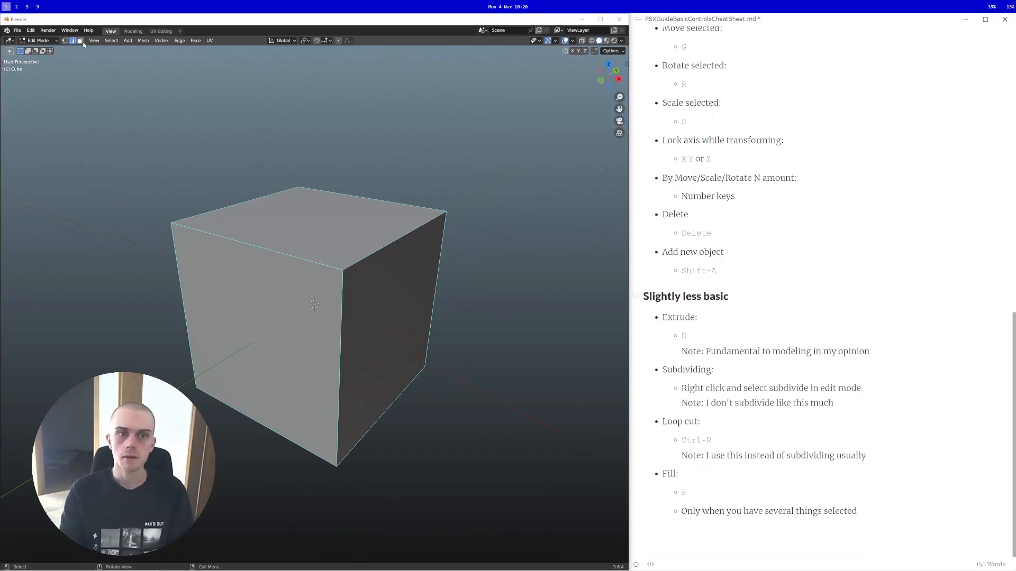
middle_drag(399, 258, 303, 197)
click(288, 210)
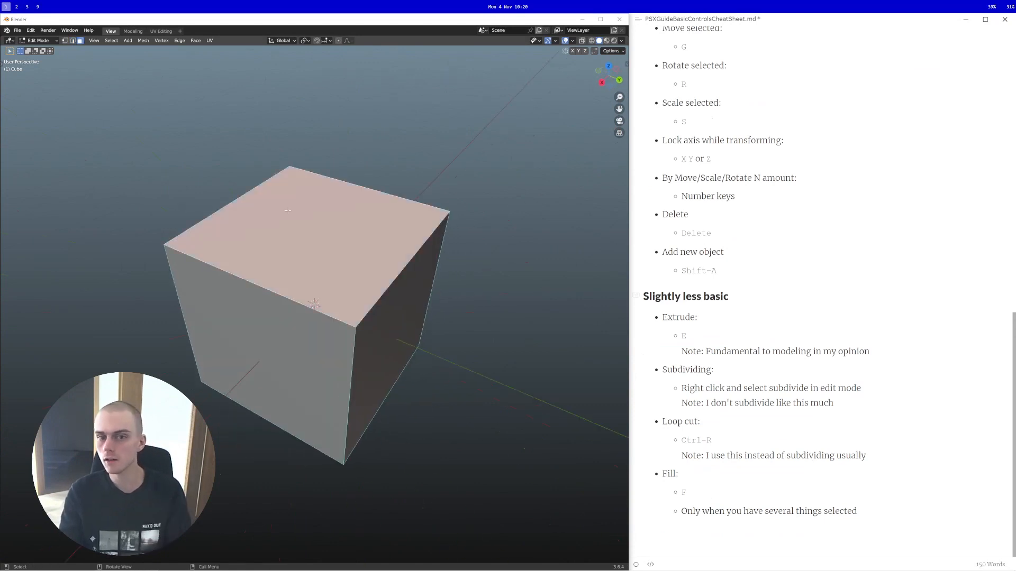
middle_drag(347, 287, 334, 288)
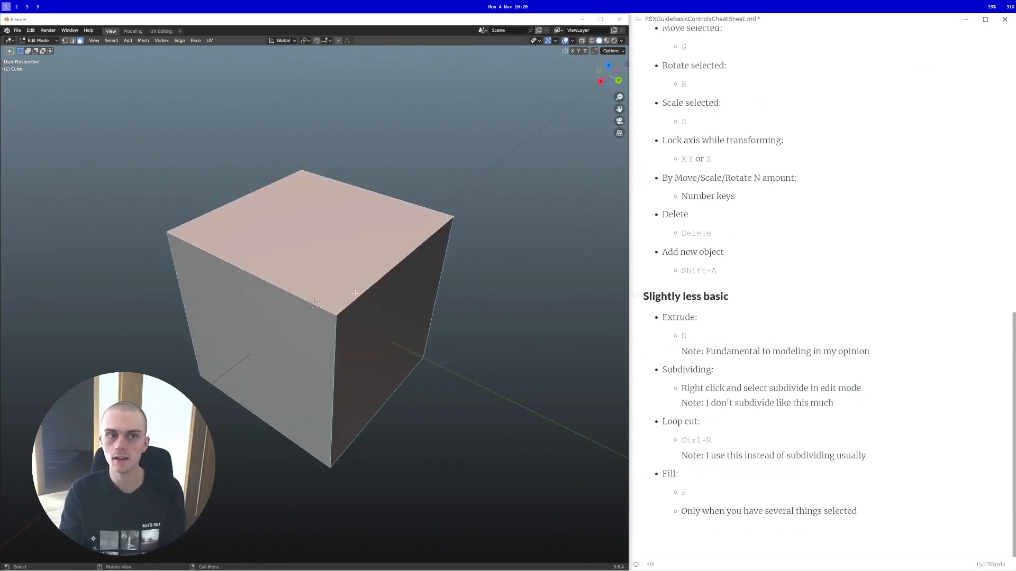
middle_drag(310, 225, 308, 221)
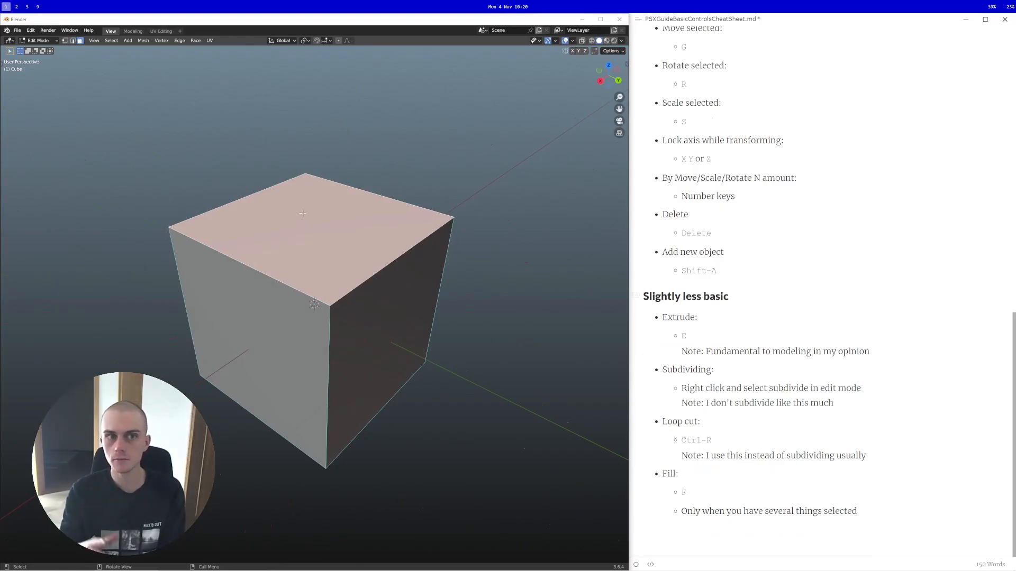
key(Delete)
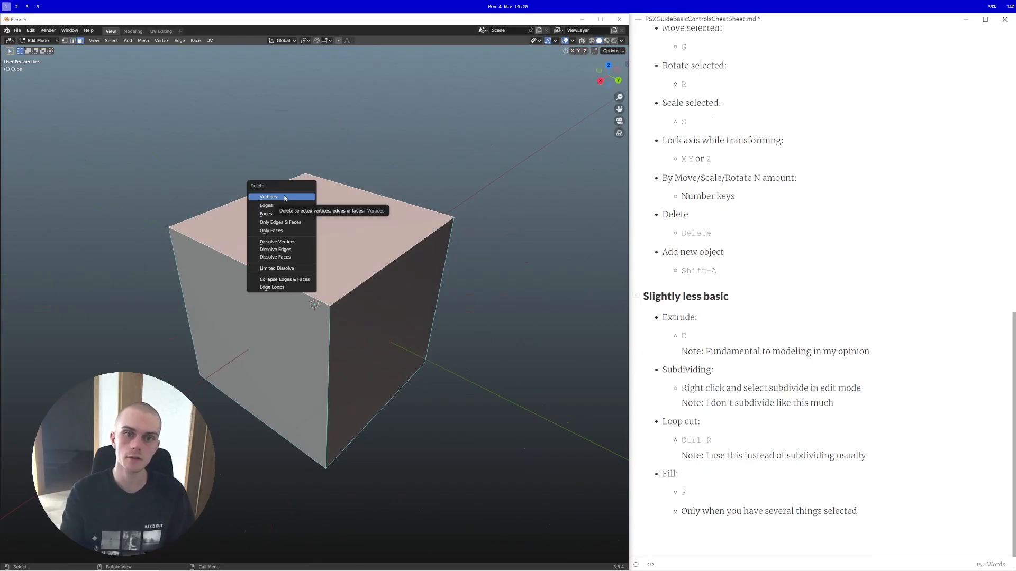
click(284, 197)
key(ctrl+z)
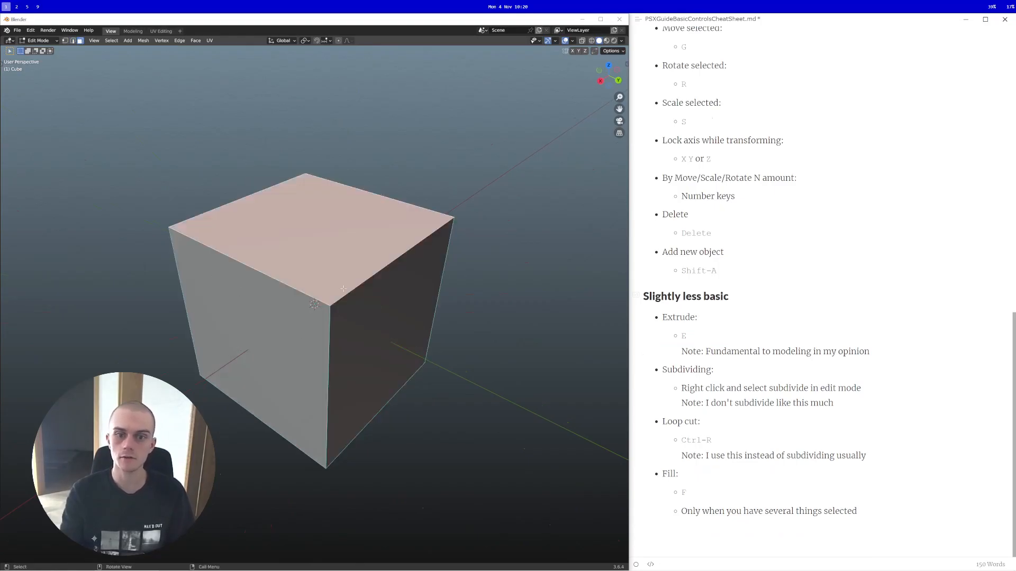
Step: Try deleting the top face's edges, and undo the deletion
middle_drag(249, 235, 358, 324)
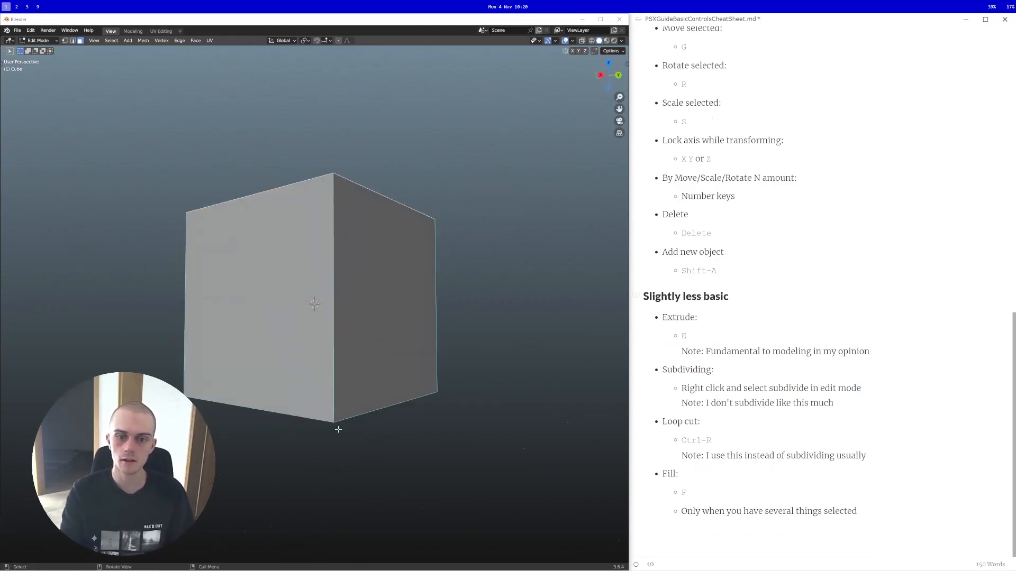
middle_drag(179, 363, 392, 274)
key(Delete)
click(344, 275)
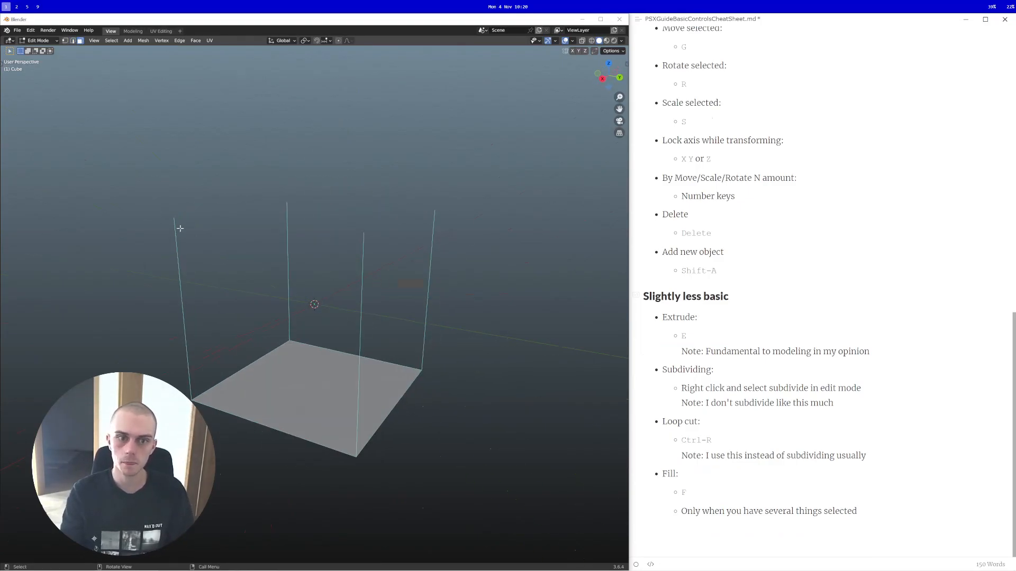
key(ctrl+z)
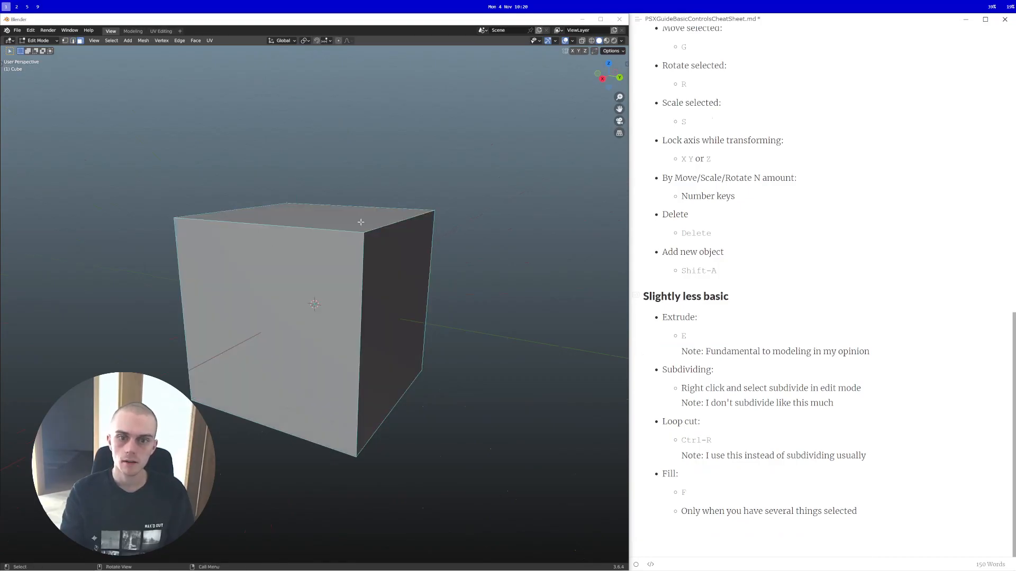
Step: Select the cube's top face and delete only the face, keeping its edges
click(372, 212)
right_click(350, 233)
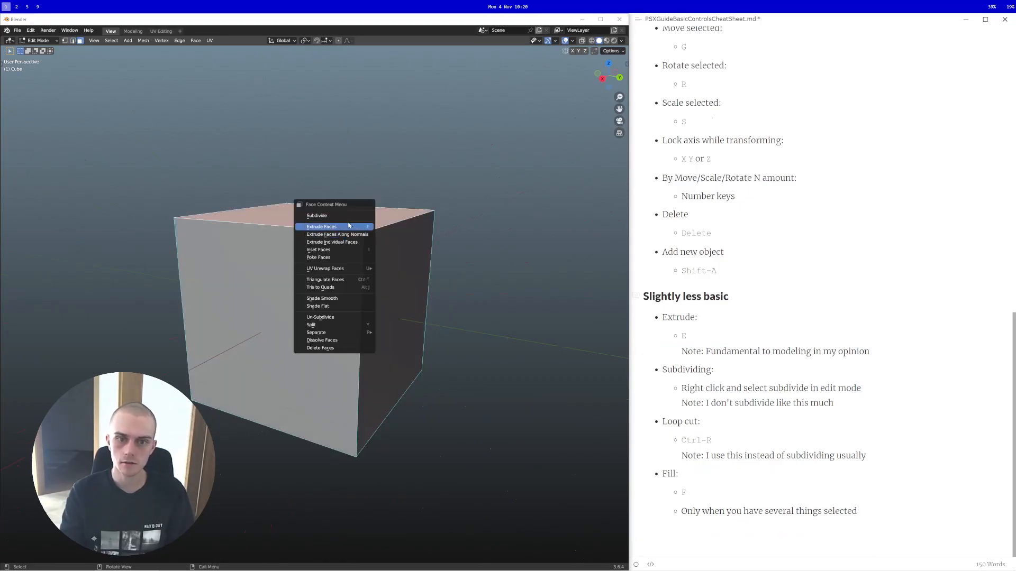
key(Escape)
key(Delete)
click(353, 236)
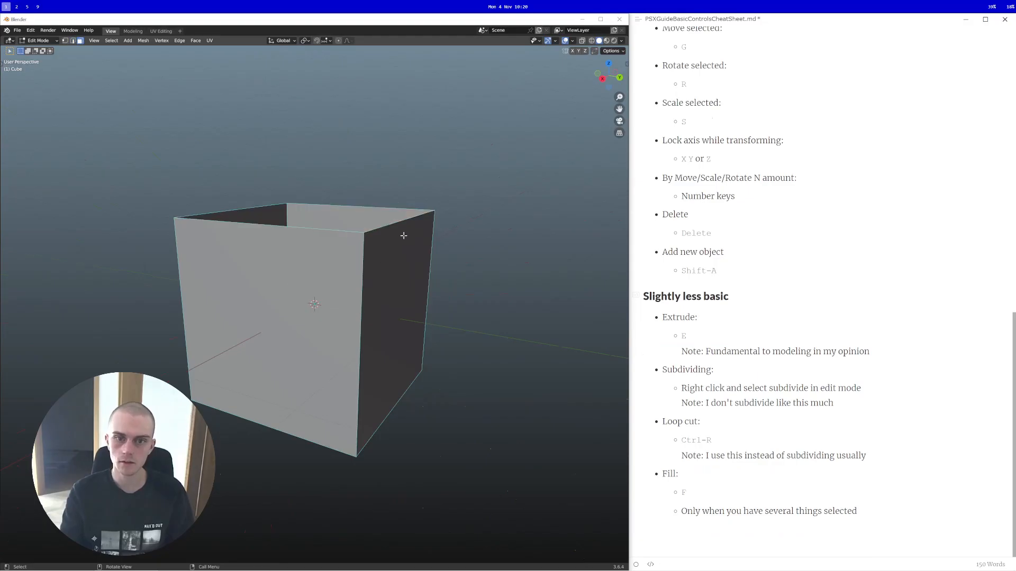
Step: Fill the cube's open top with a face and clear the selection
middle_drag(353, 236, 362, 203)
key(a)
key(f)
key(alt+a)
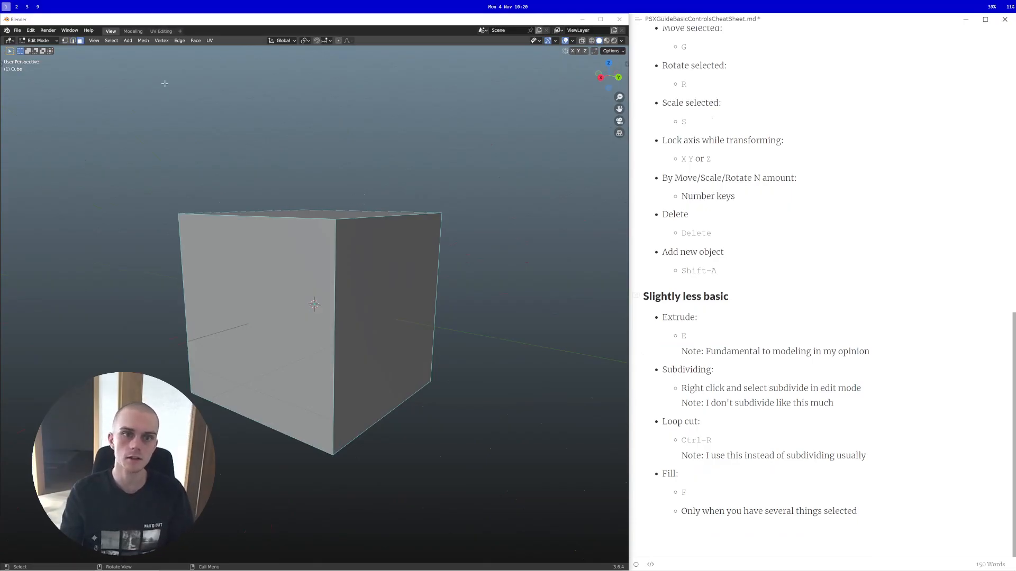
Step: Extrude the cube's top face upward by roughly half the cube's height
middle_drag(163, 84, 295, 220)
click(295, 220)
key(e)
click(370, 146)
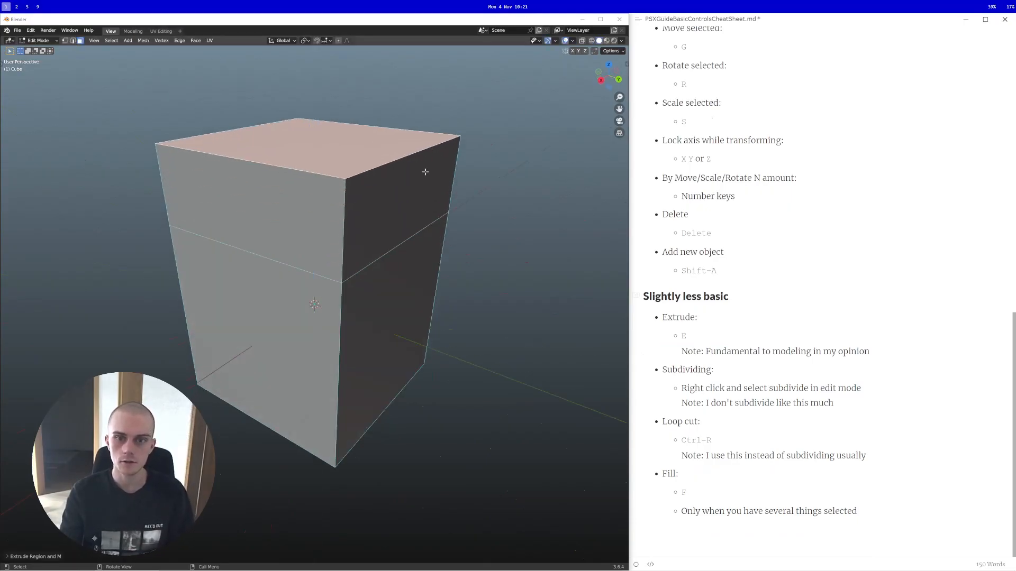
Step: Delete two adjoining side faces of the extruded upper section
click(426, 172)
key(Delete)
click(401, 181)
click(331, 188)
key(Delete)
click(355, 179)
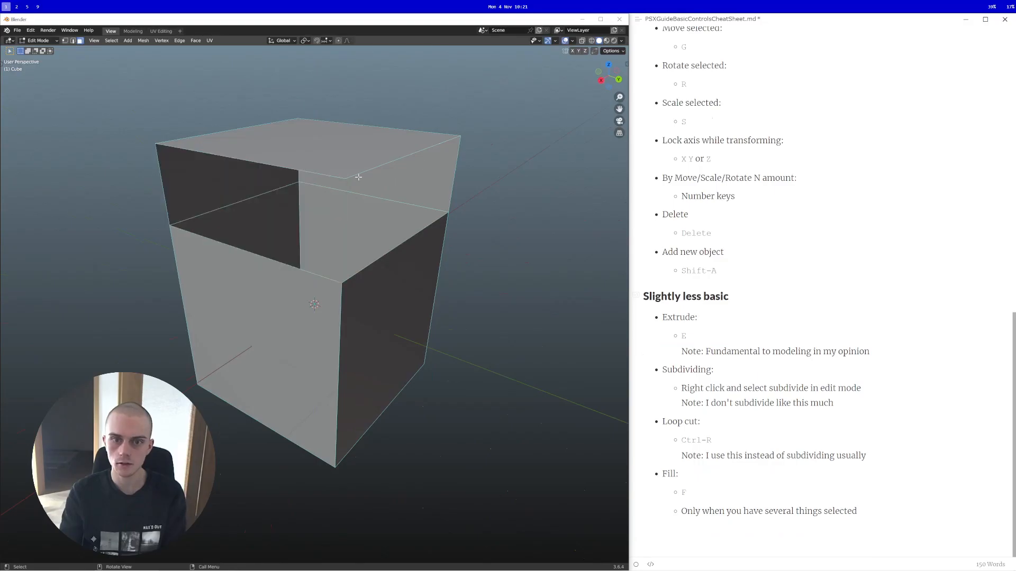
Step: In vertex select mode, extrude the top face's unsupported corner vertex into a loose edge
middle_drag(359, 177, 249, 132)
click(65, 41)
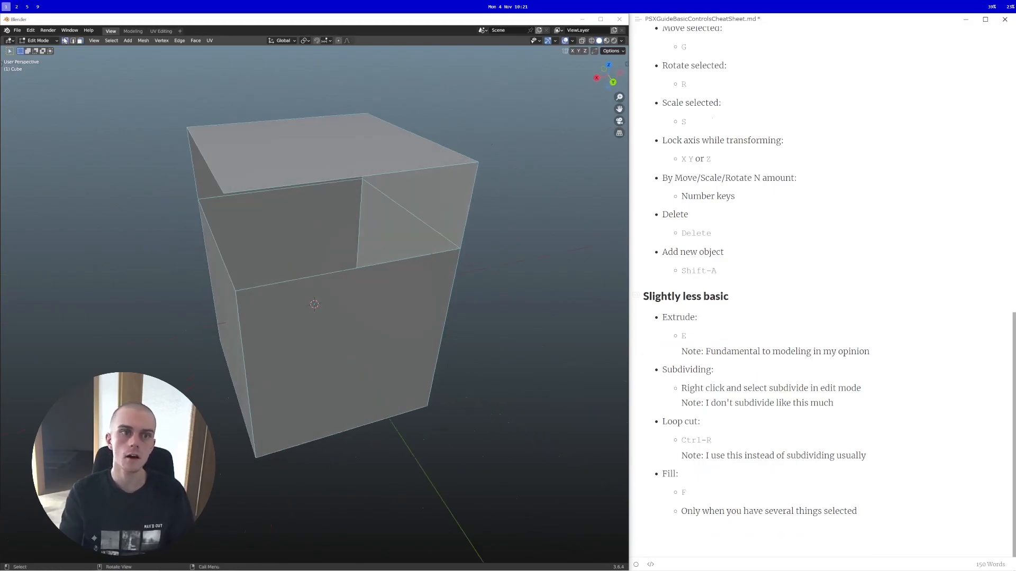
click(224, 186)
key(e)
click(306, 478)
middle_drag(306, 478, 231, 251)
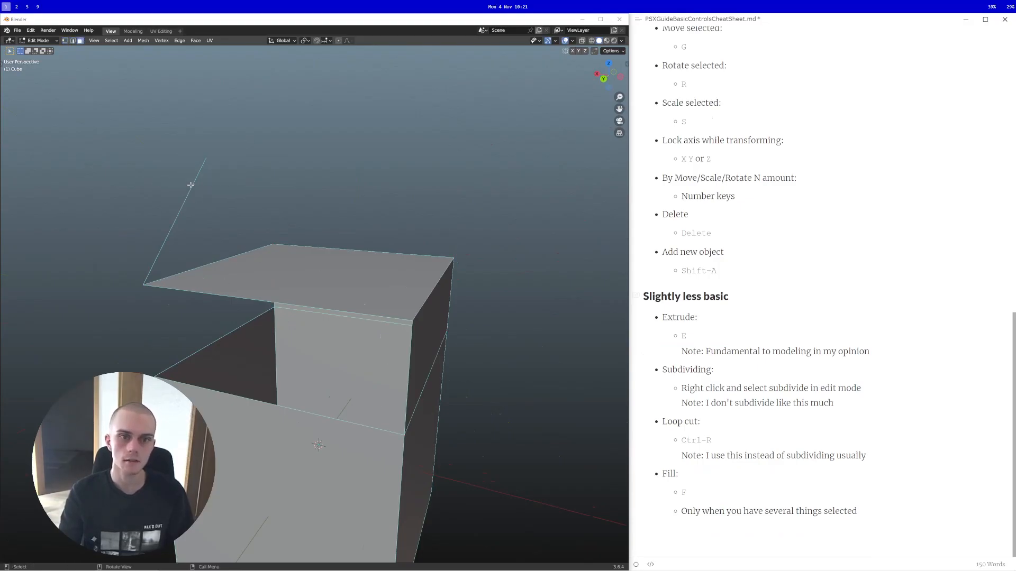
Step: Try deleting the top face together with its vertices, and undo the deletion
click(300, 297)
key(Delete)
click(314, 240)
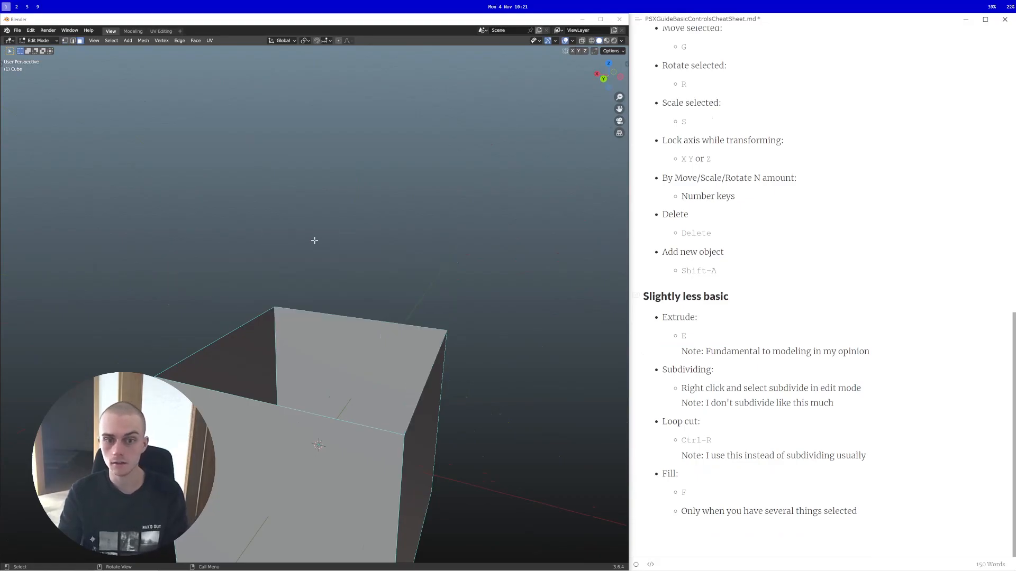
key(ctrl+z)
Step: Try deleting the loose edge's end vertex in vertex select mode, and undo the deletion
click(65, 41)
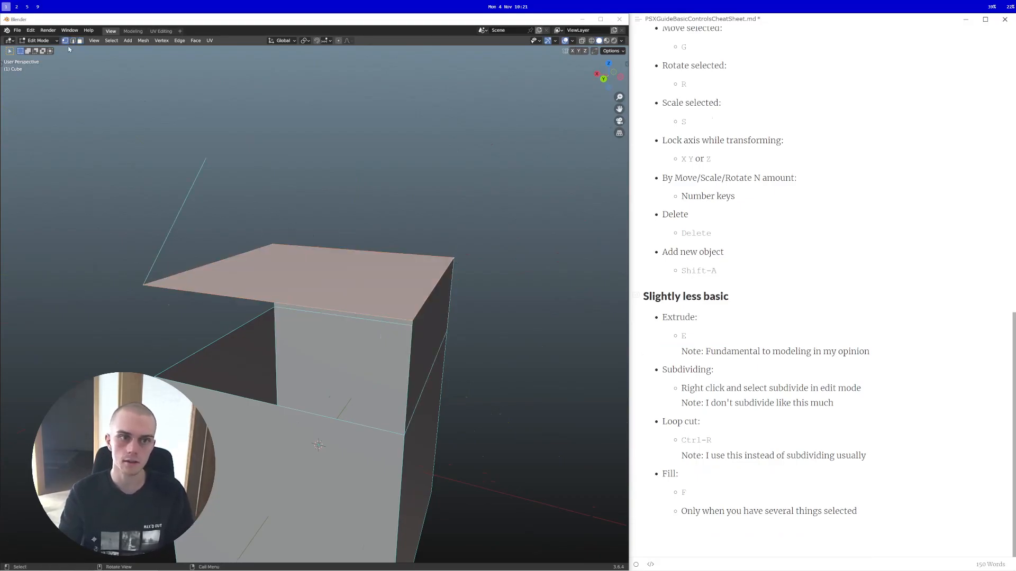
click(197, 181)
key(Delete)
click(225, 178)
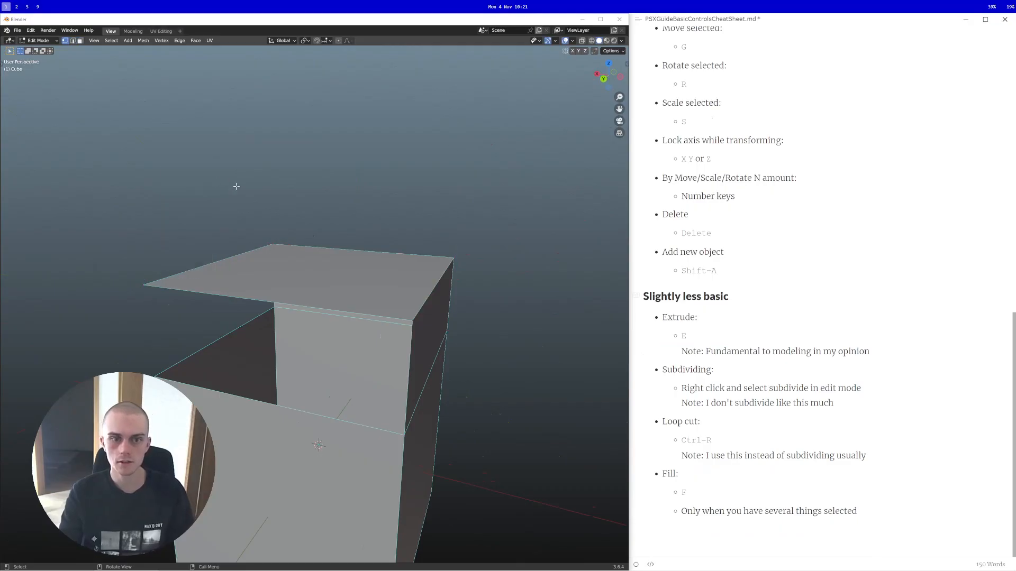
key(ctrl+z)
Step: Try other delete options on the loose edge's end vertex, and remove it with the Vertices option
key(Delete)
click(228, 205)
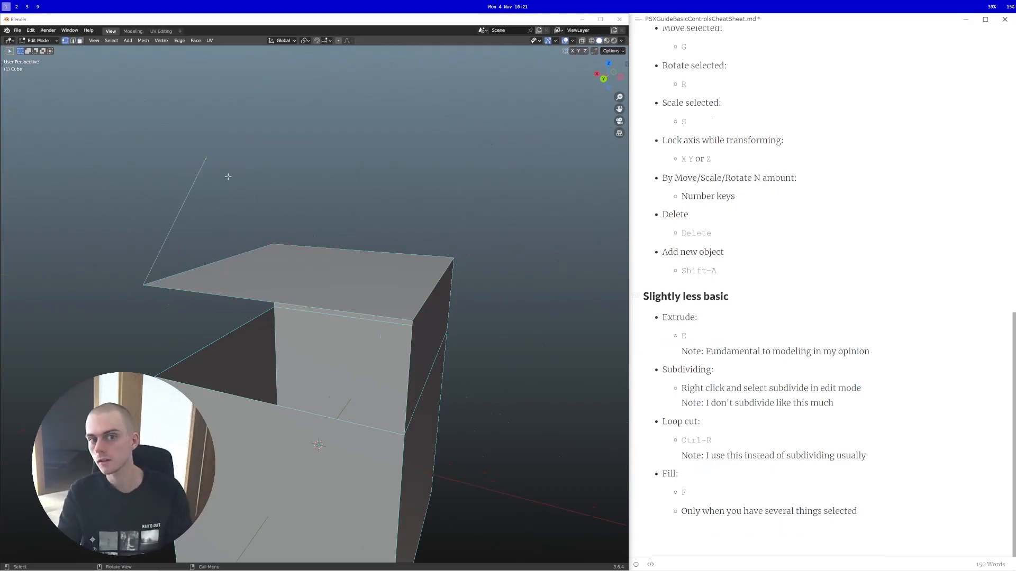
key(Delete)
click(281, 219)
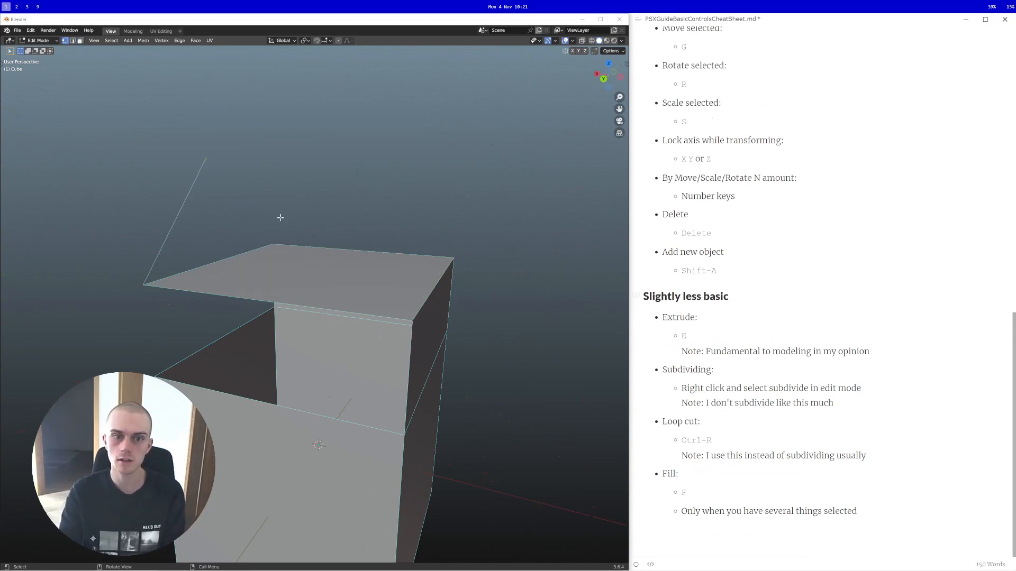
key(Delete)
click(275, 199)
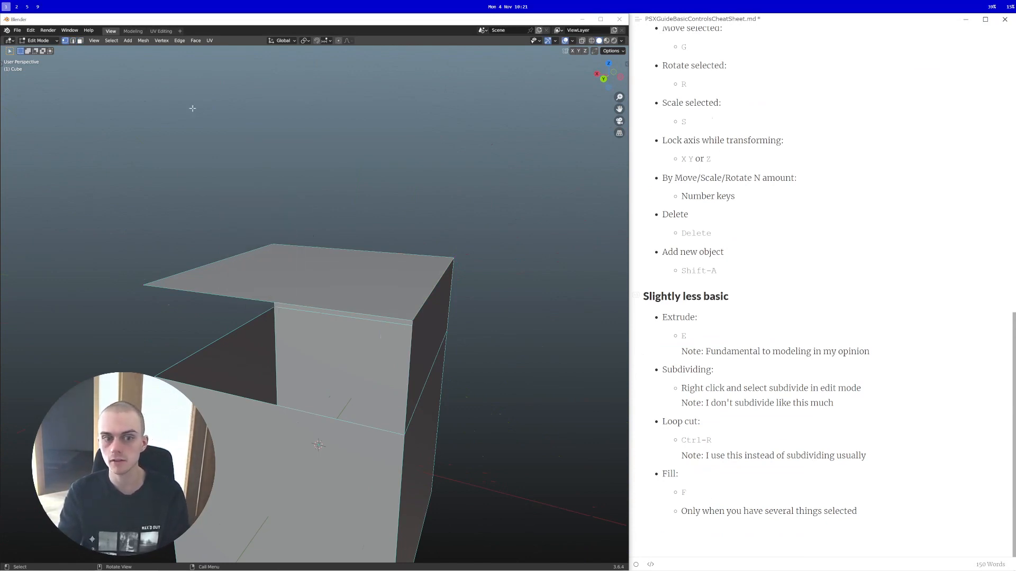
Step: Fill the two open sides of the upper section to close the box
scroll(317, 159, down, 5)
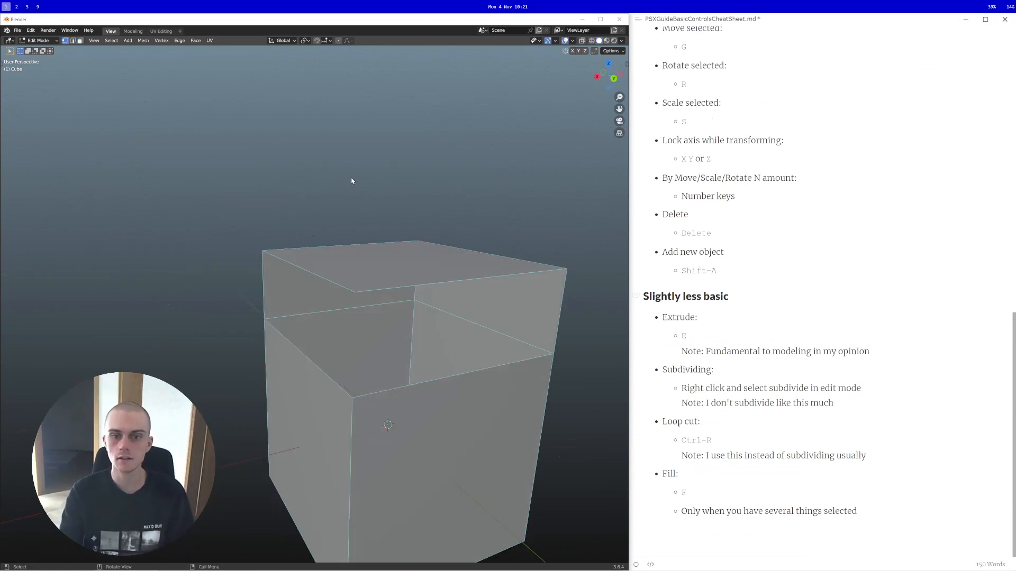
middle_drag(381, 220, 157, 93)
drag(470, 202, 430, 340)
key(f)
key(a)
key(f)
Step: Return the closed box to Object Mode and deselect it
middle_drag(466, 222, 395, 225)
key(Tab)
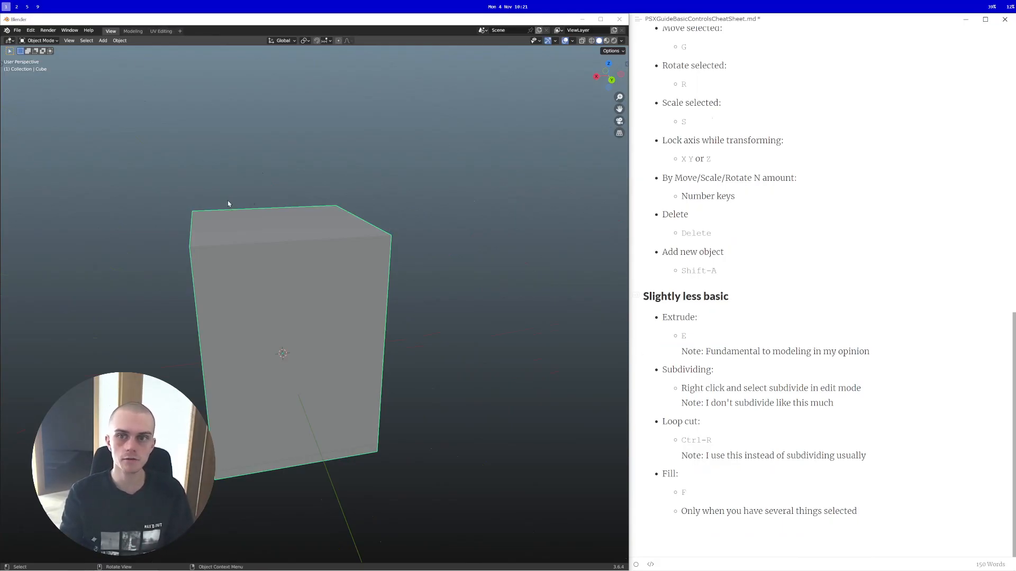
middle_drag(228, 204, 405, 229)
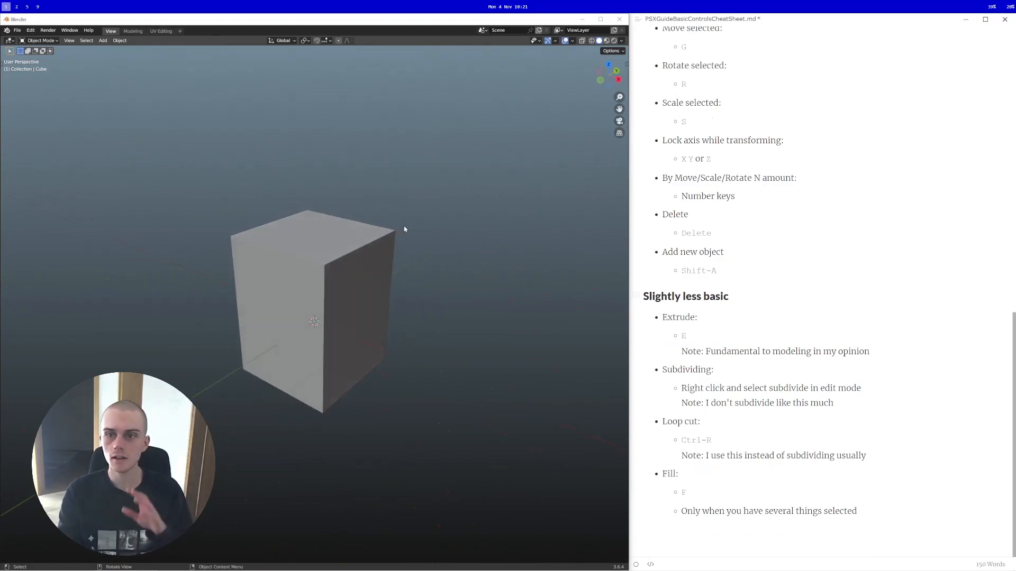